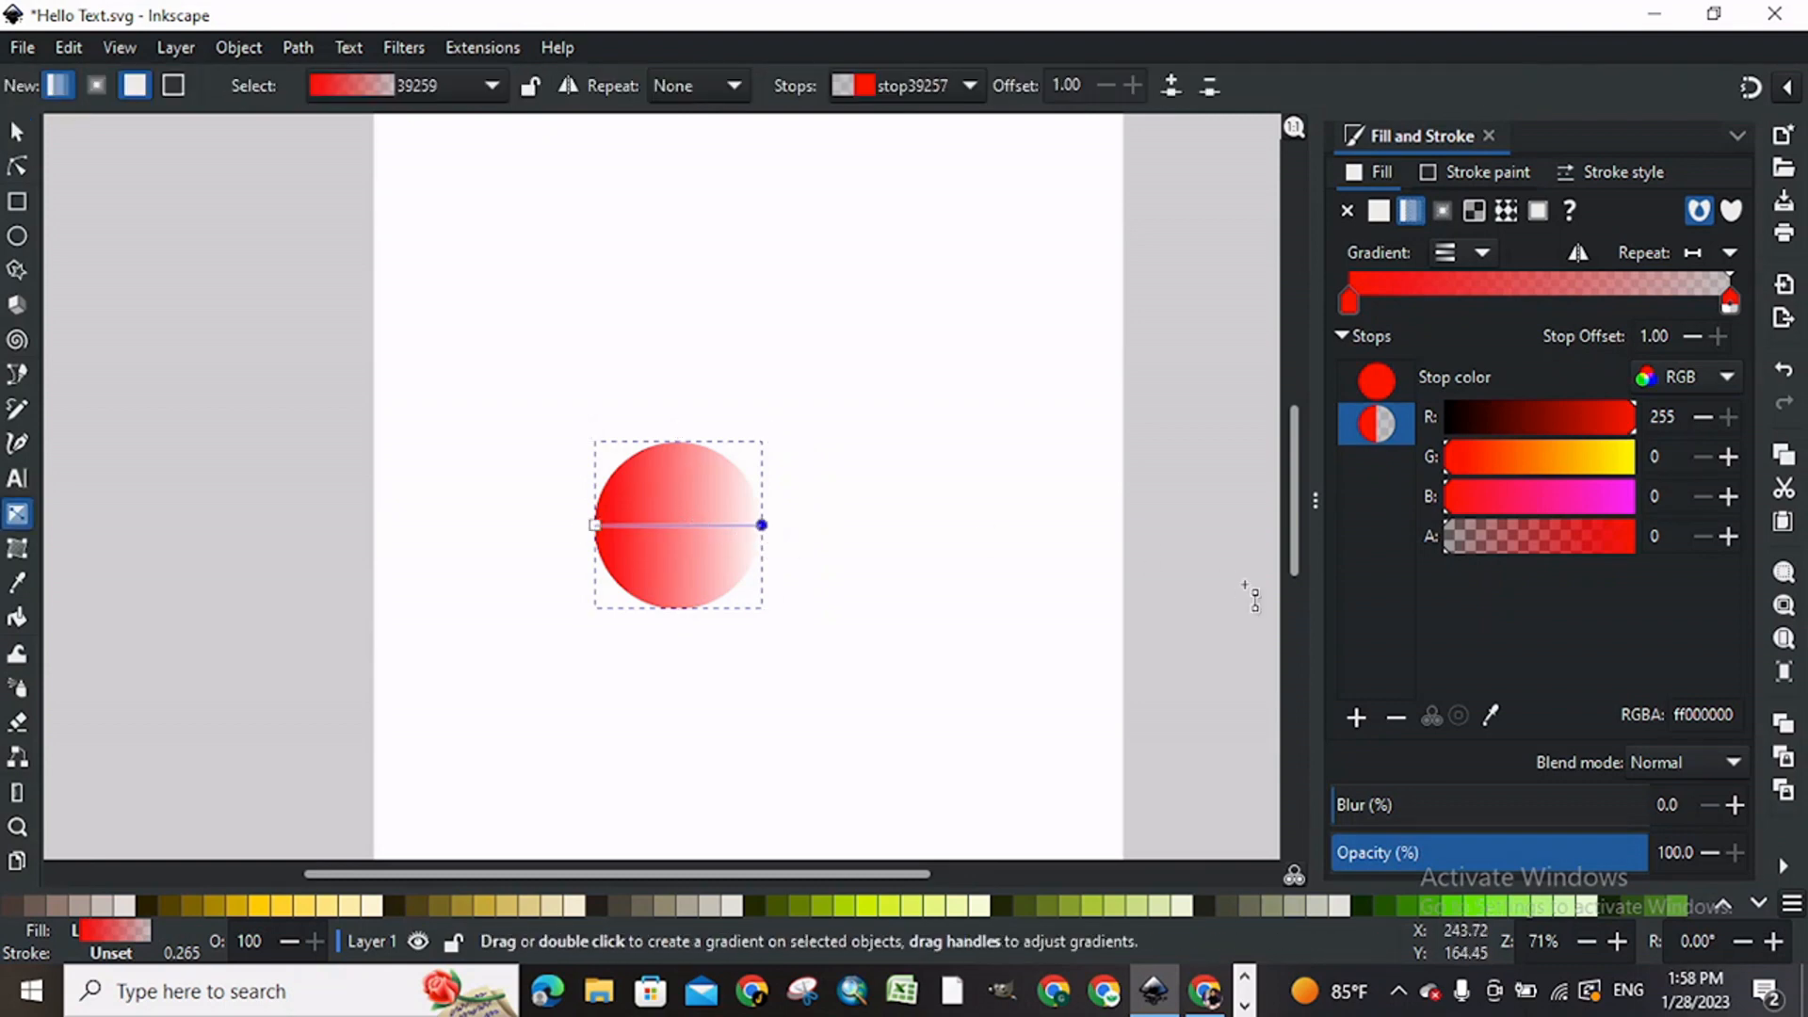
Step: Change the transparent end stop of the circle's gradient to fully opaque yellow, with green at 255 and alpha at 100
left_click_drag(1567, 548, 1646, 543)
left_click_drag(1607, 455, 1651, 454)
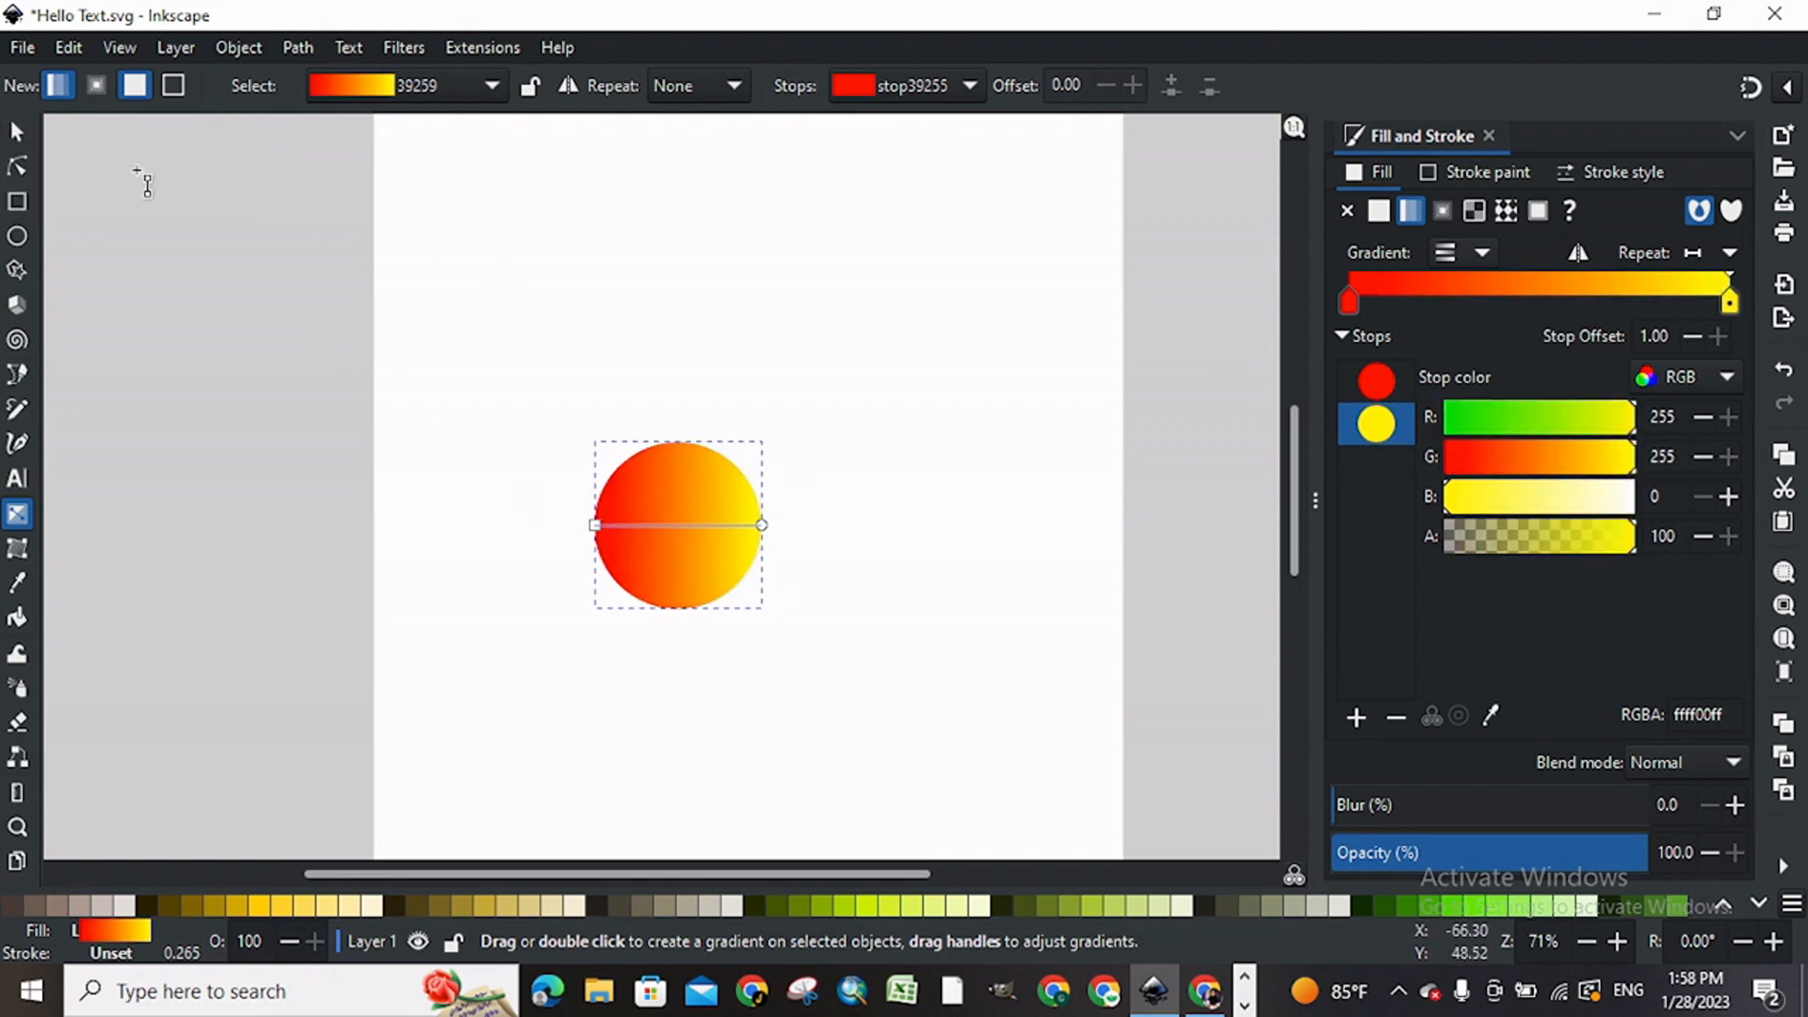
Step: Move the gradient circle to the upper-left part of the page and shrink it to about 26 mm across
left_click(19, 132)
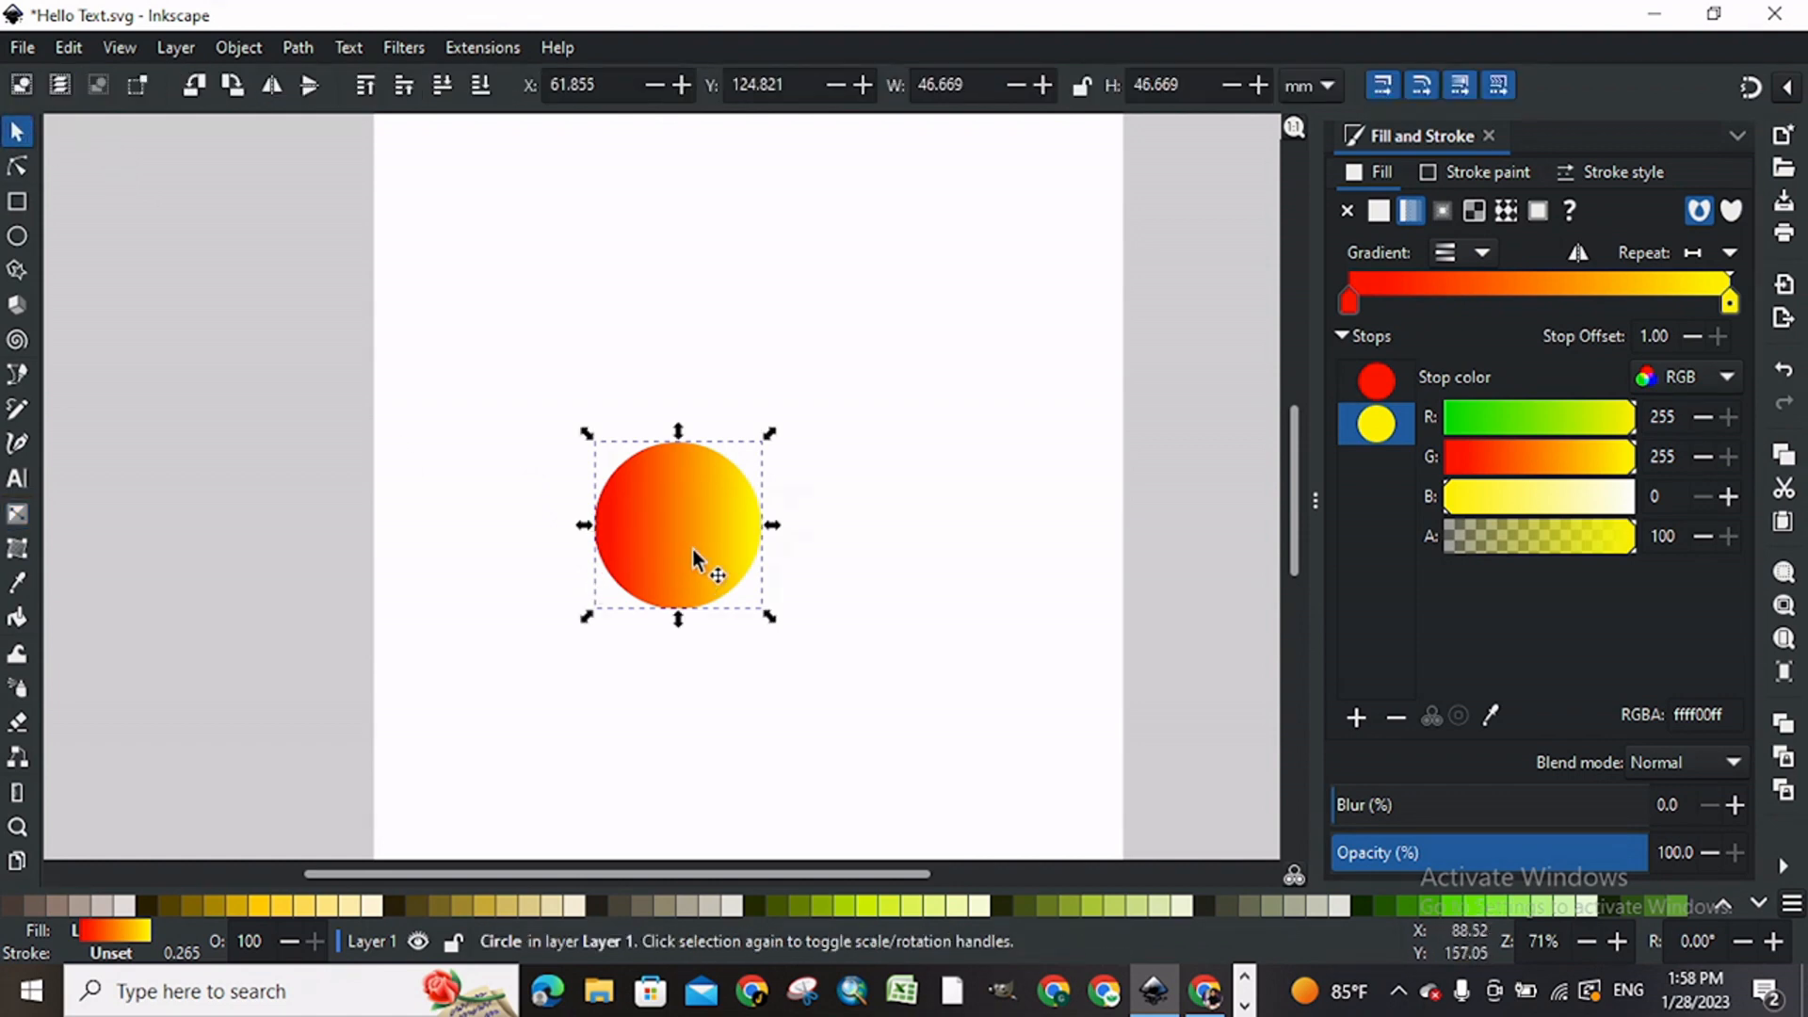
left_click_drag(706, 535, 581, 247)
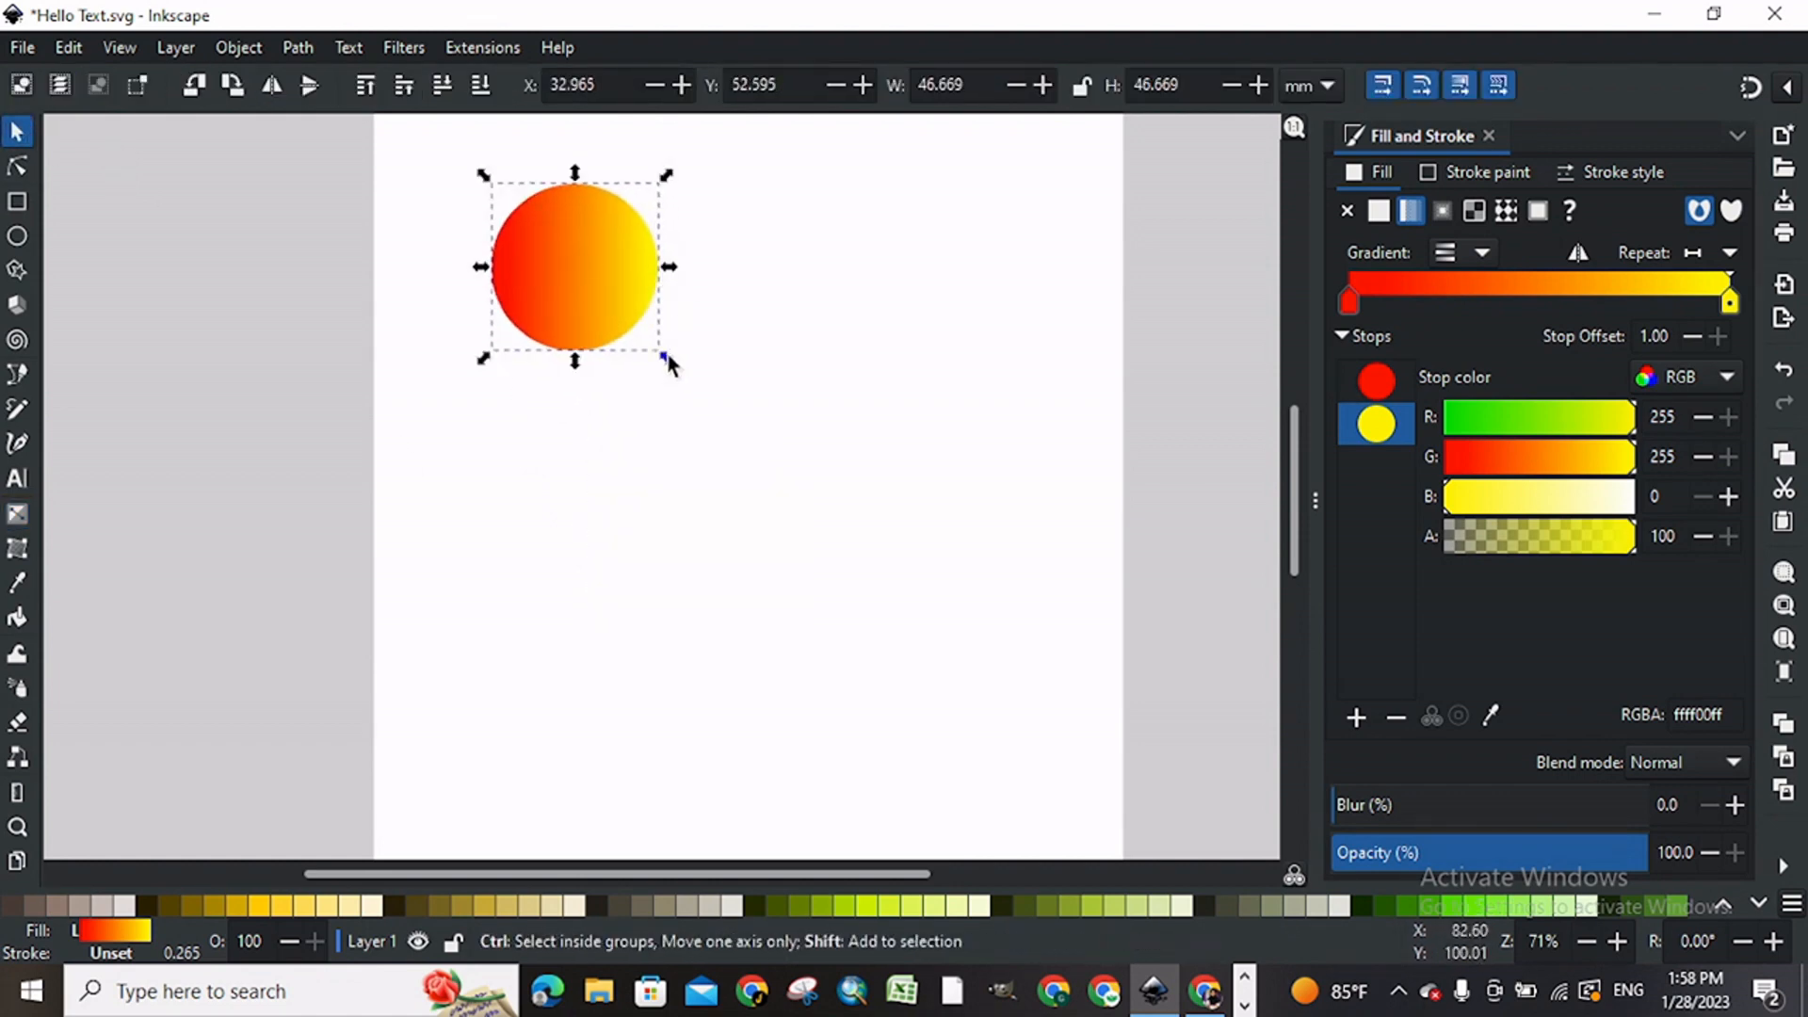
left_click_drag(670, 362, 634, 316)
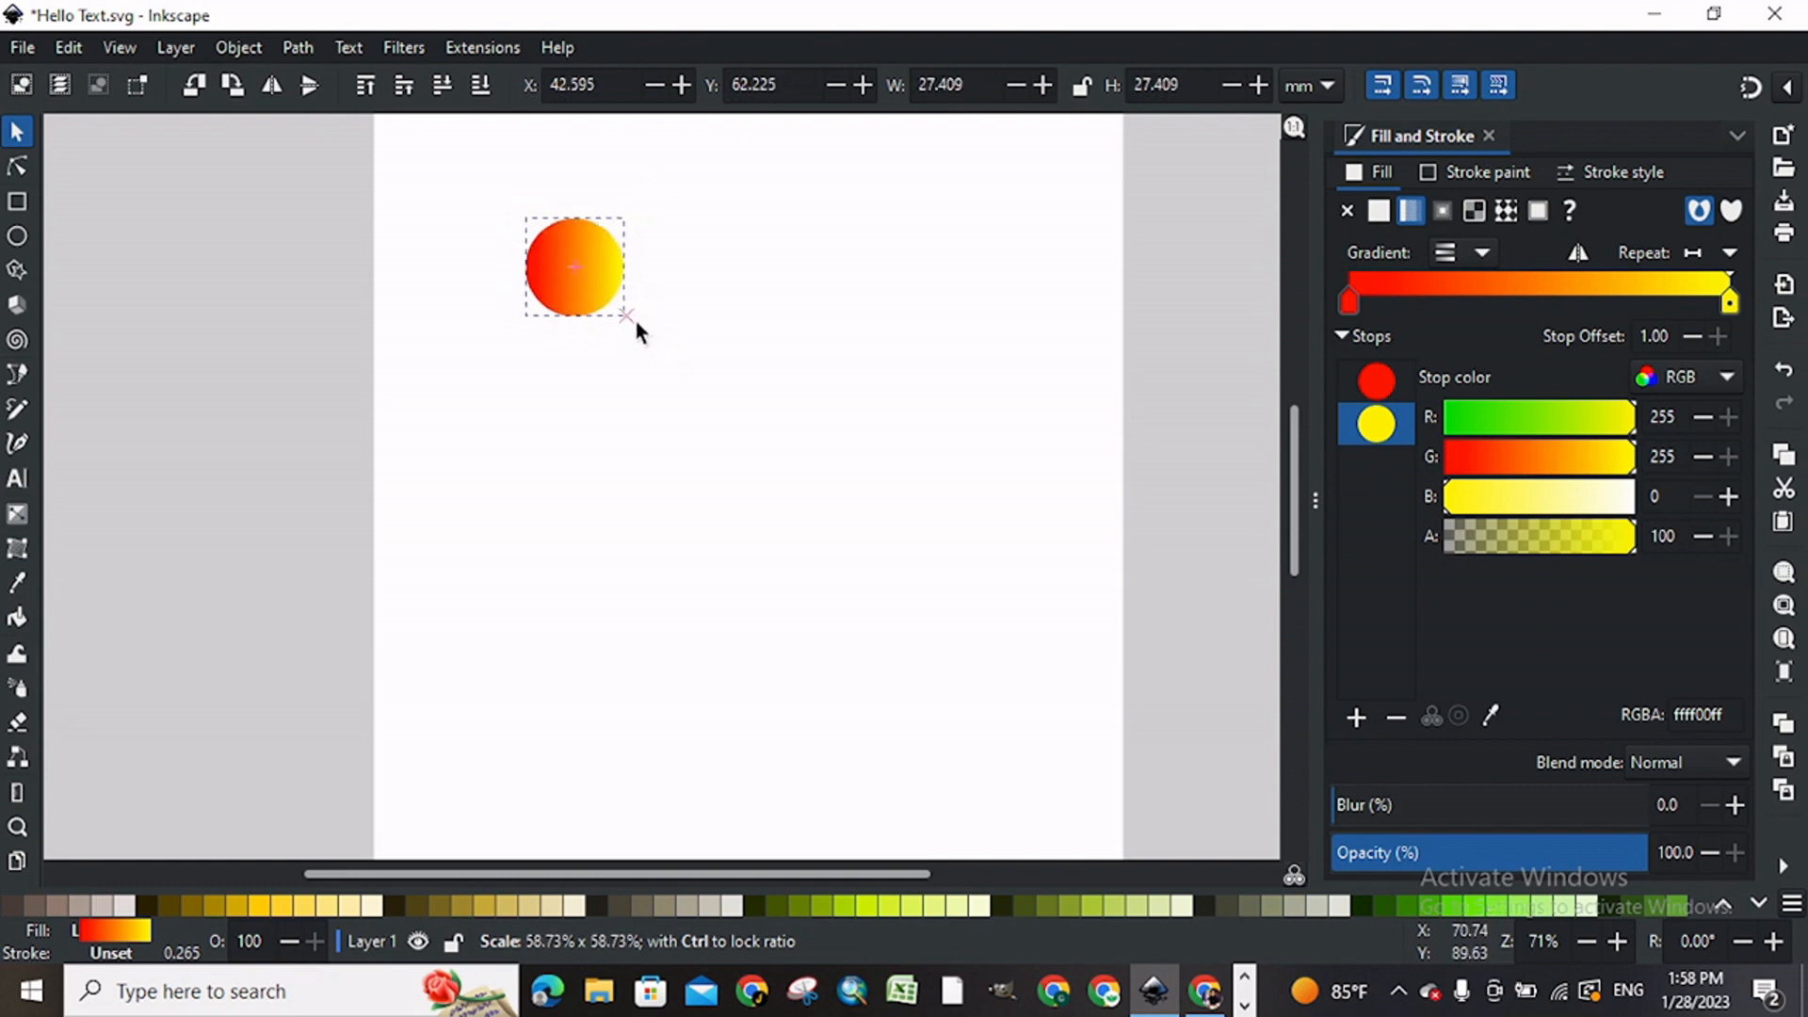
left_click(521, 403)
left_click(587, 273)
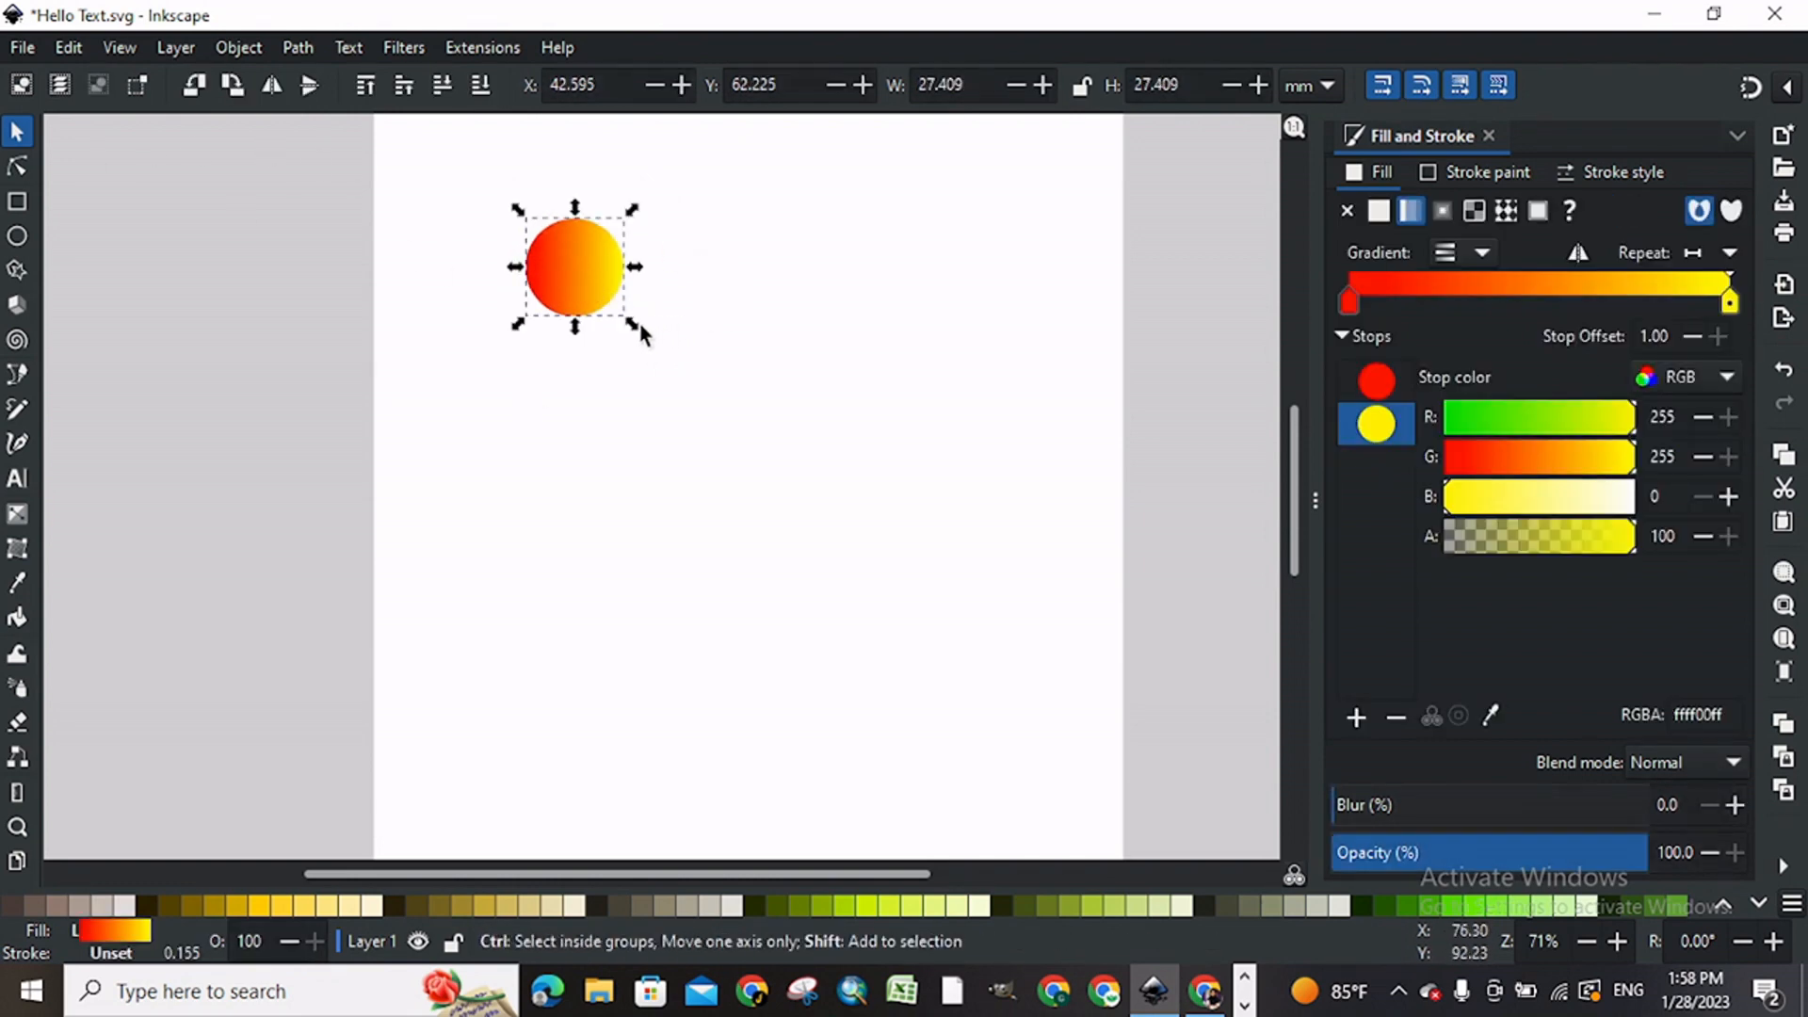
left_click_drag(625, 323, 627, 330)
left_click(319, 328)
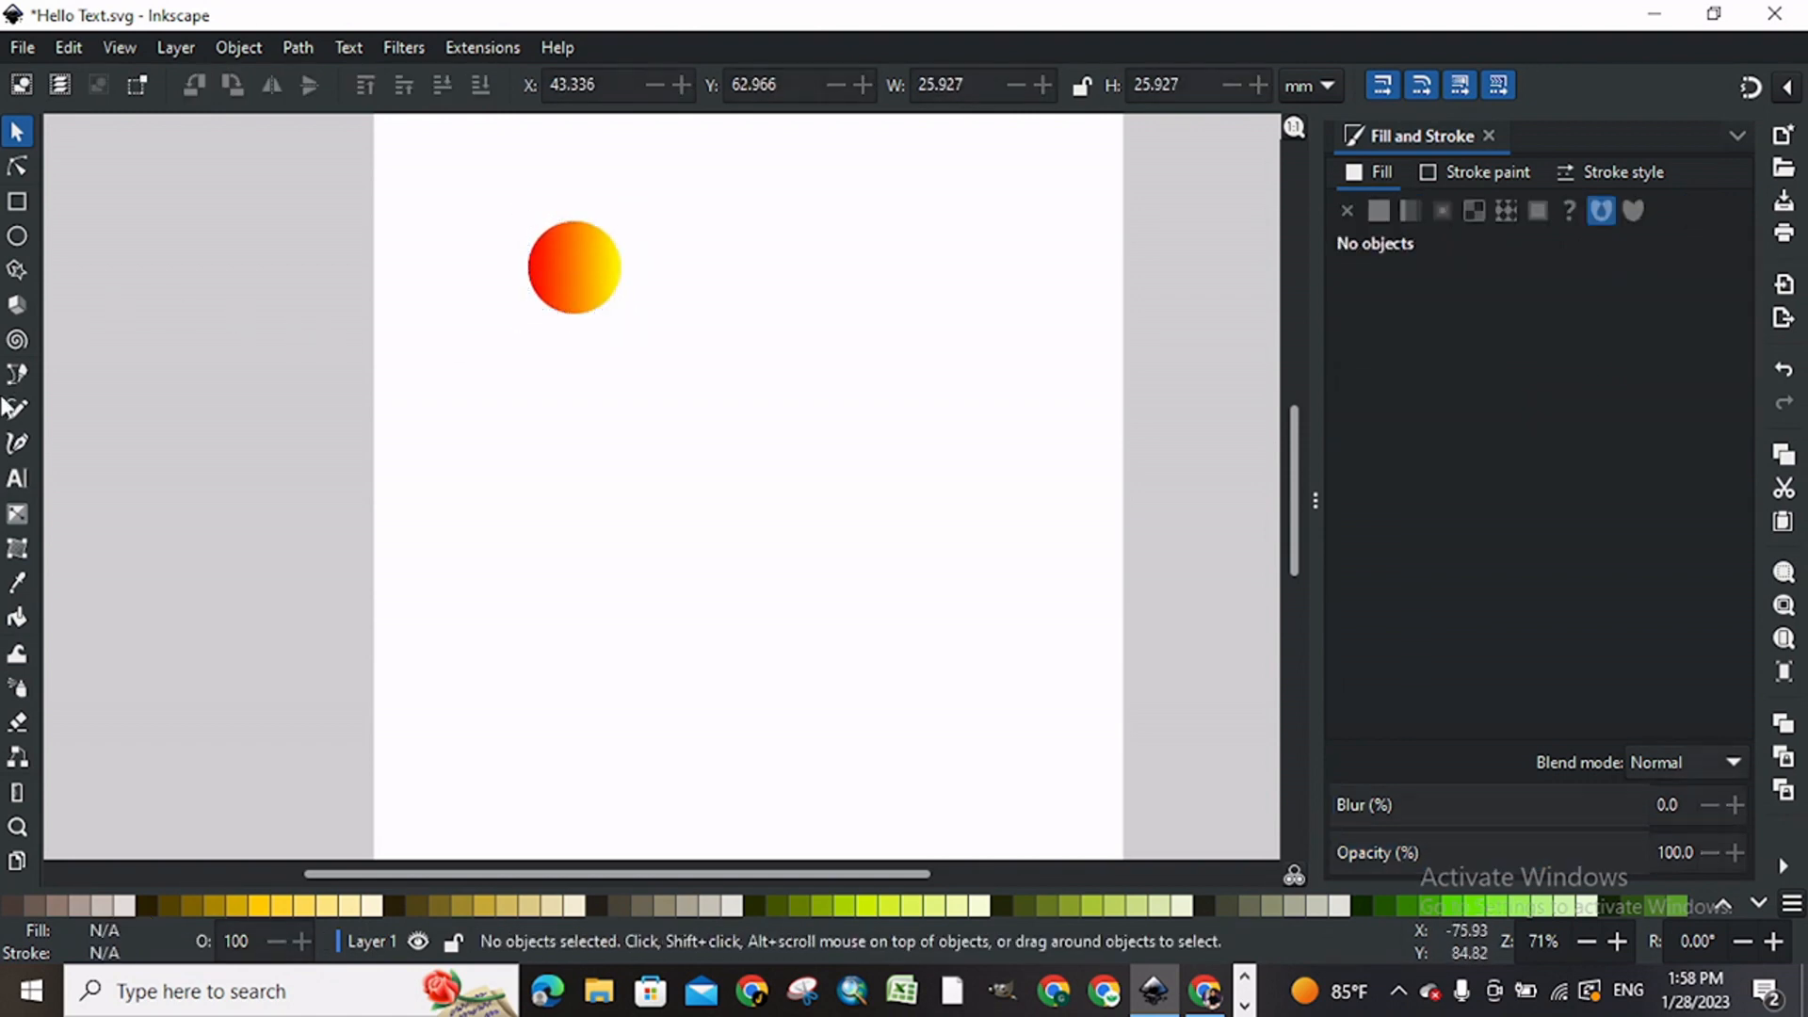
Step: Add the text "Welcome" below the circle and enlarge it to about 165 mm wide
left_click(17, 478)
left_click(580, 525)
type("W")
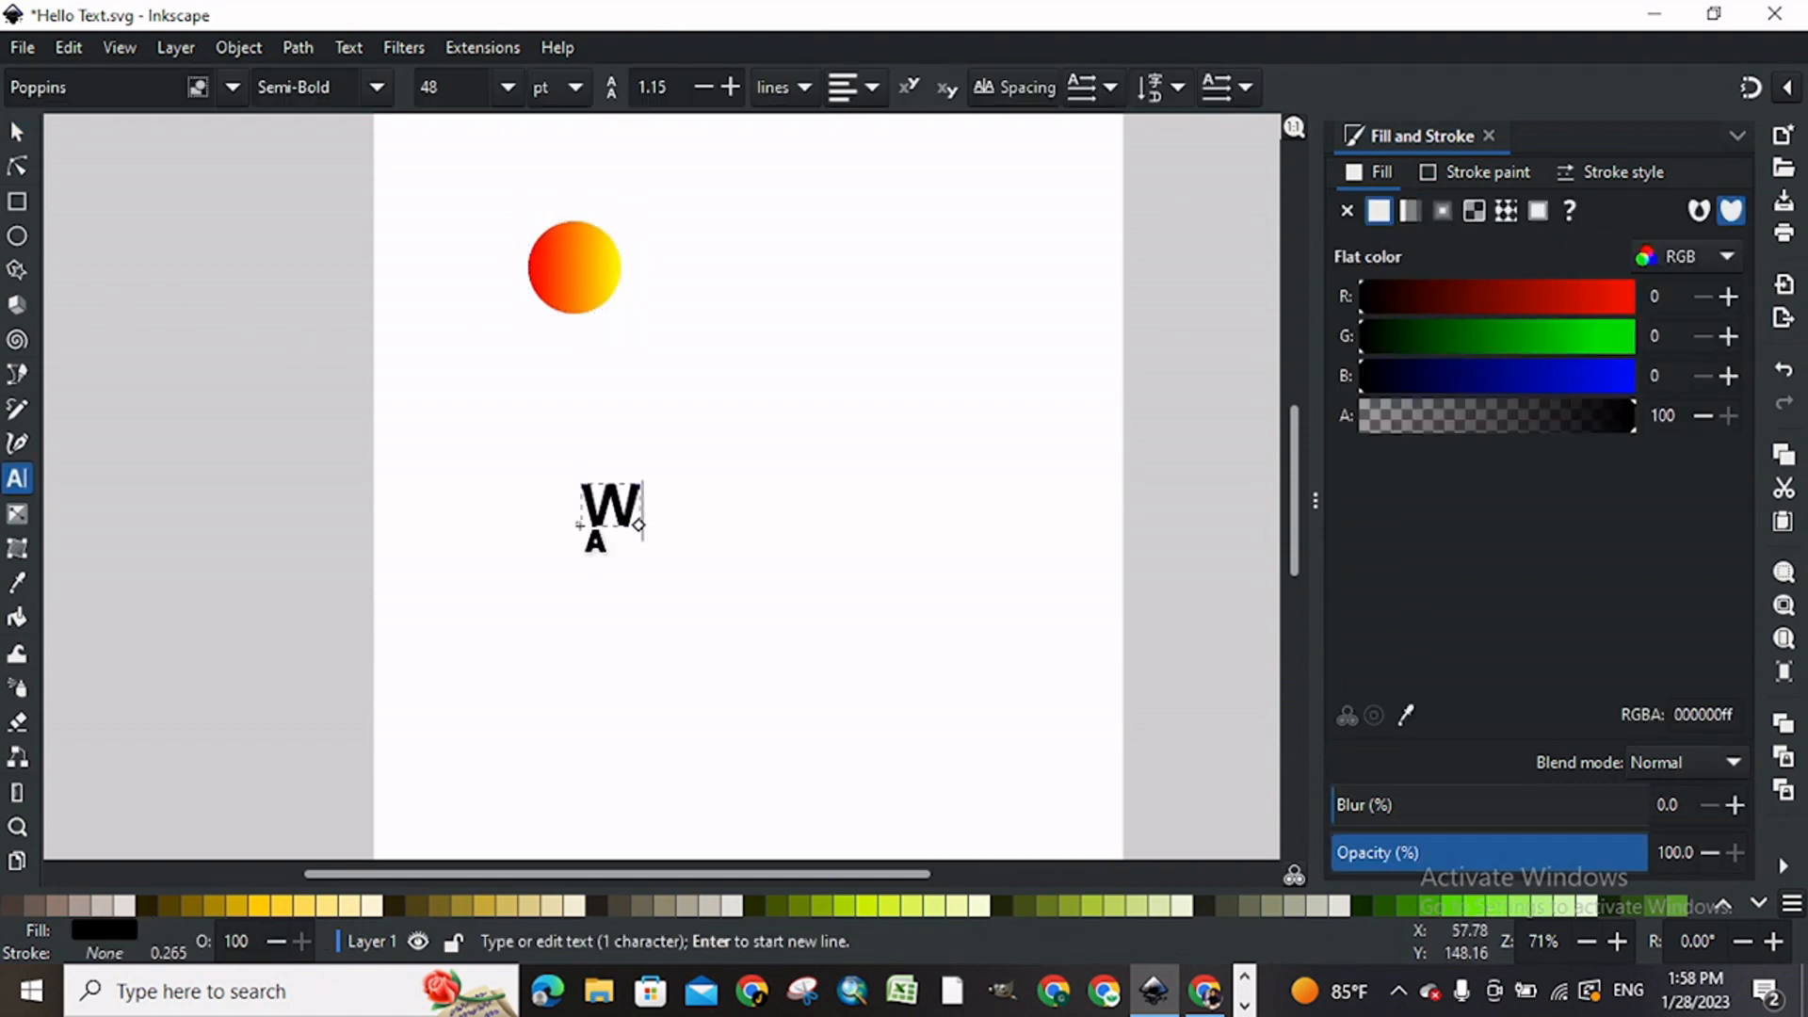
type("elcome")
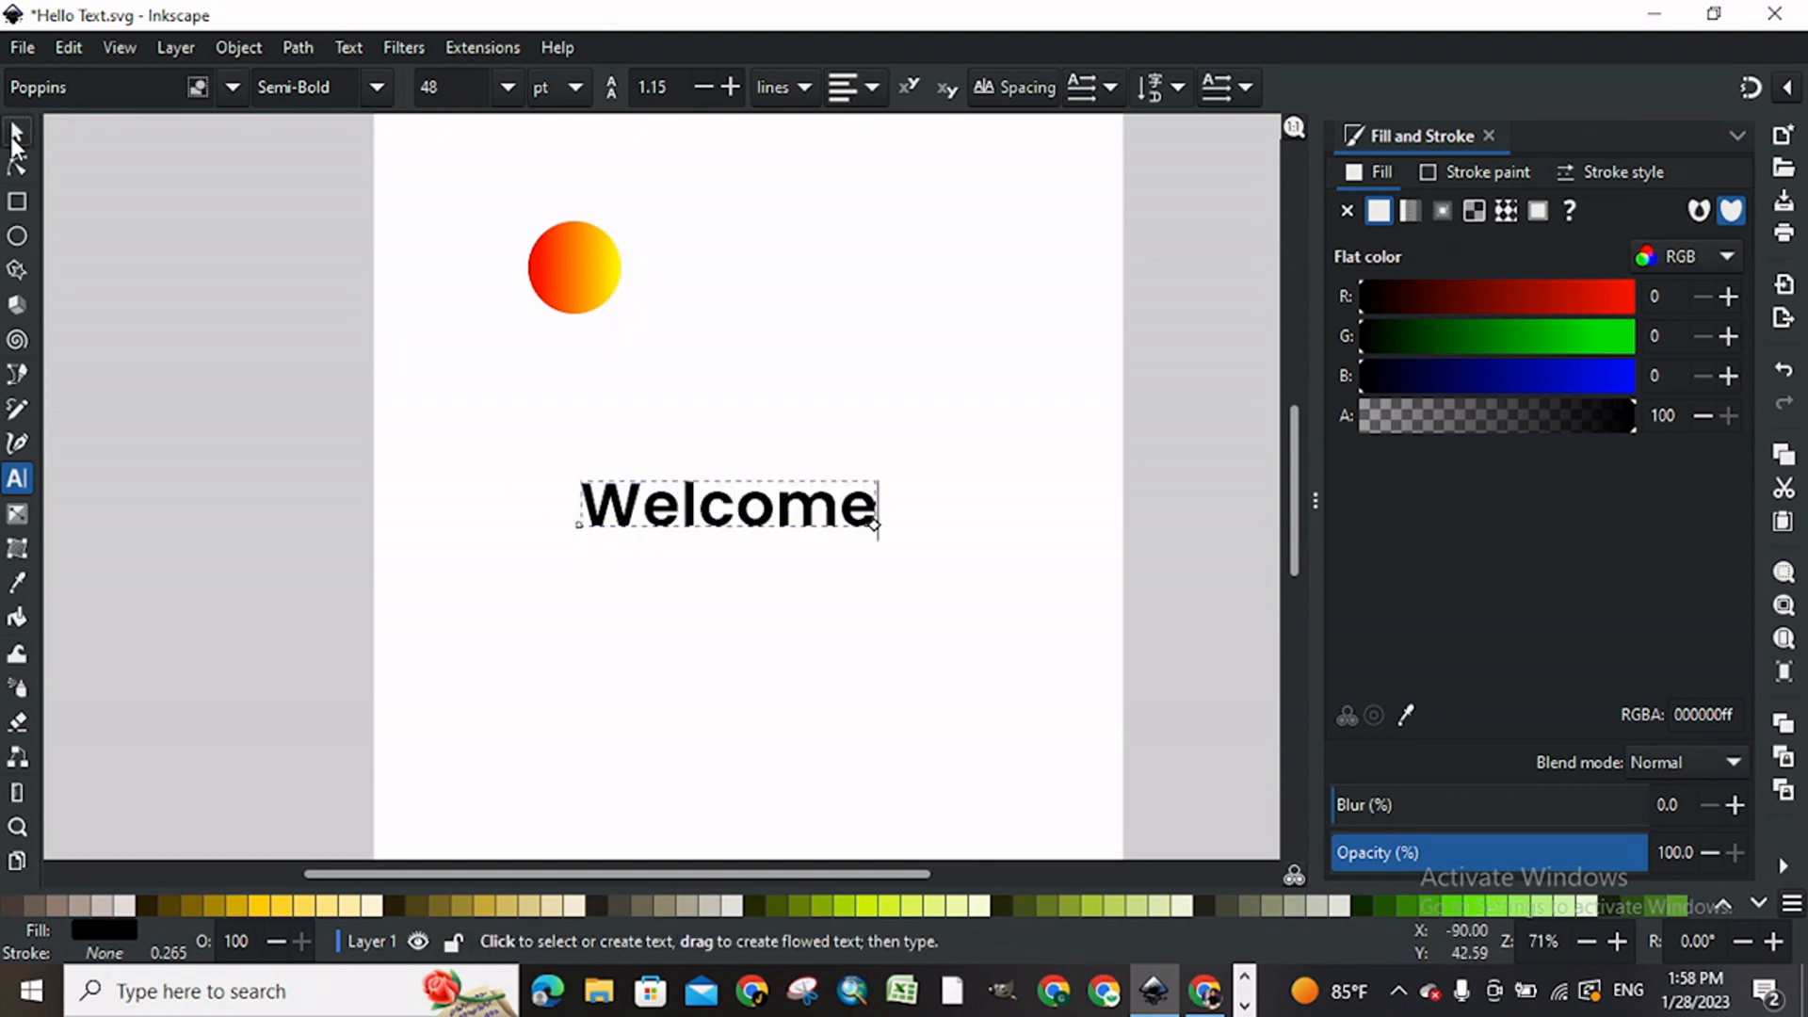
left_click(17, 132)
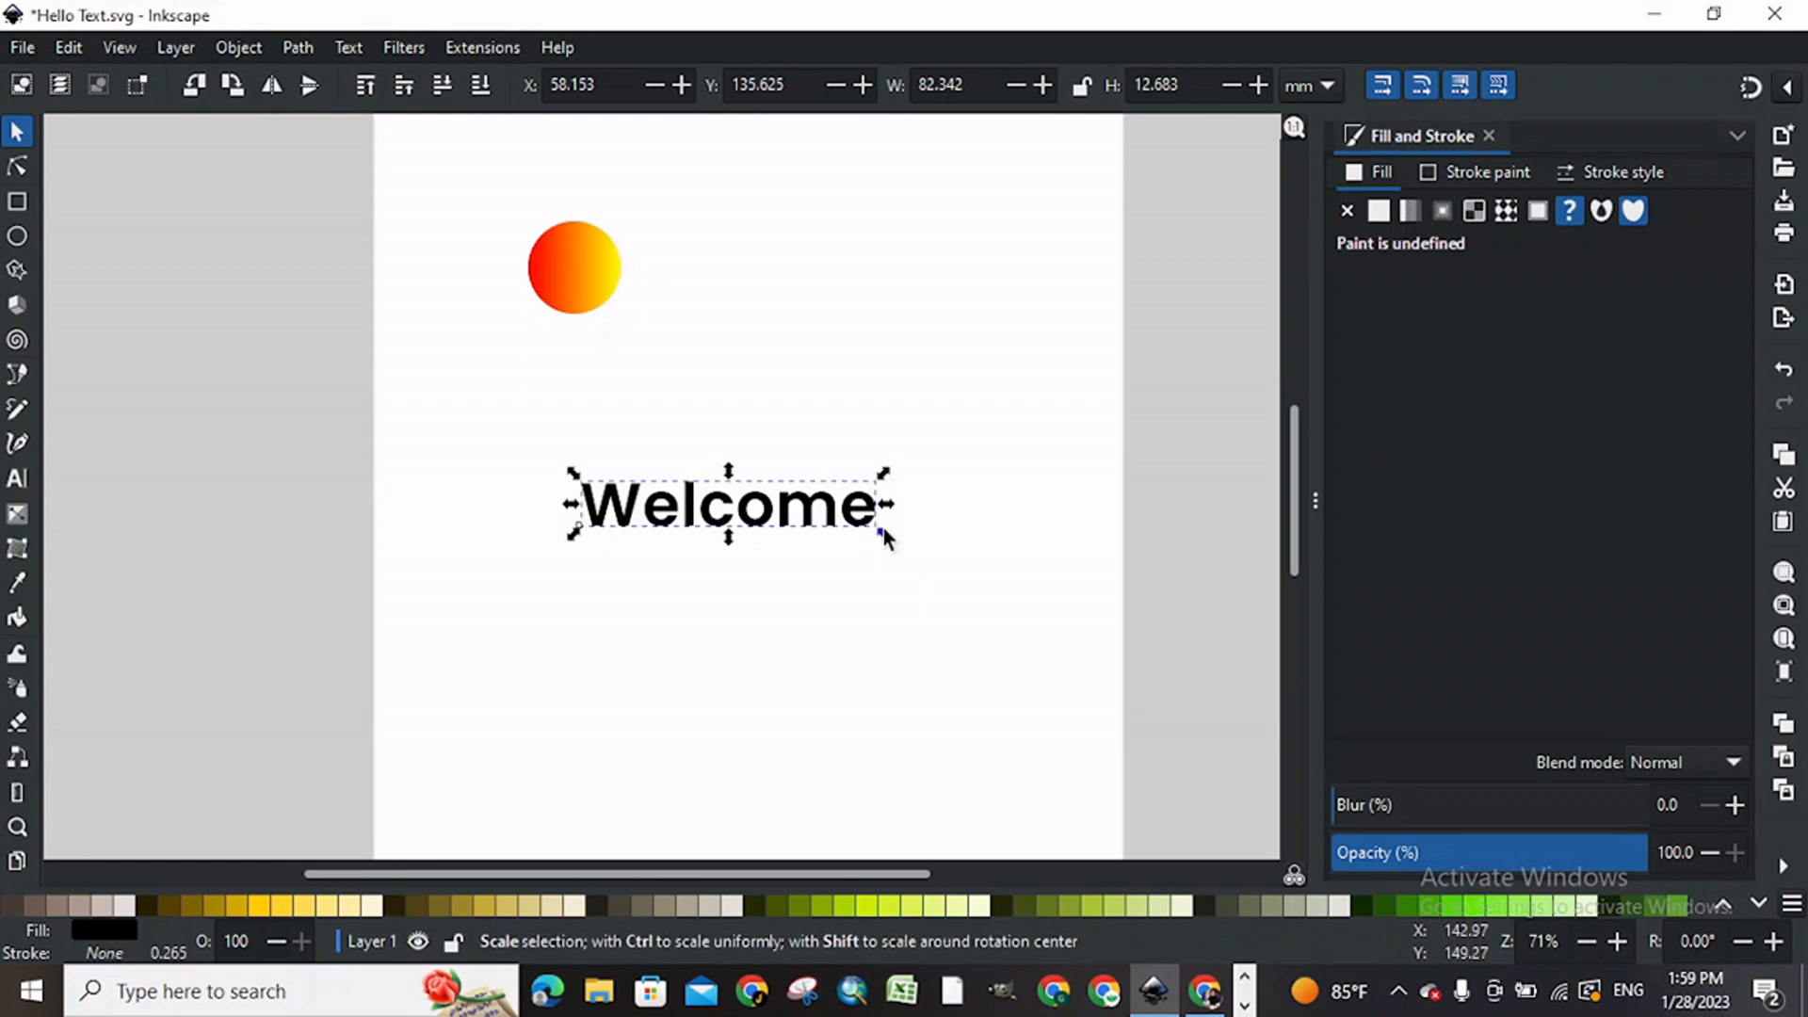
left_click_drag(883, 530, 1032, 646)
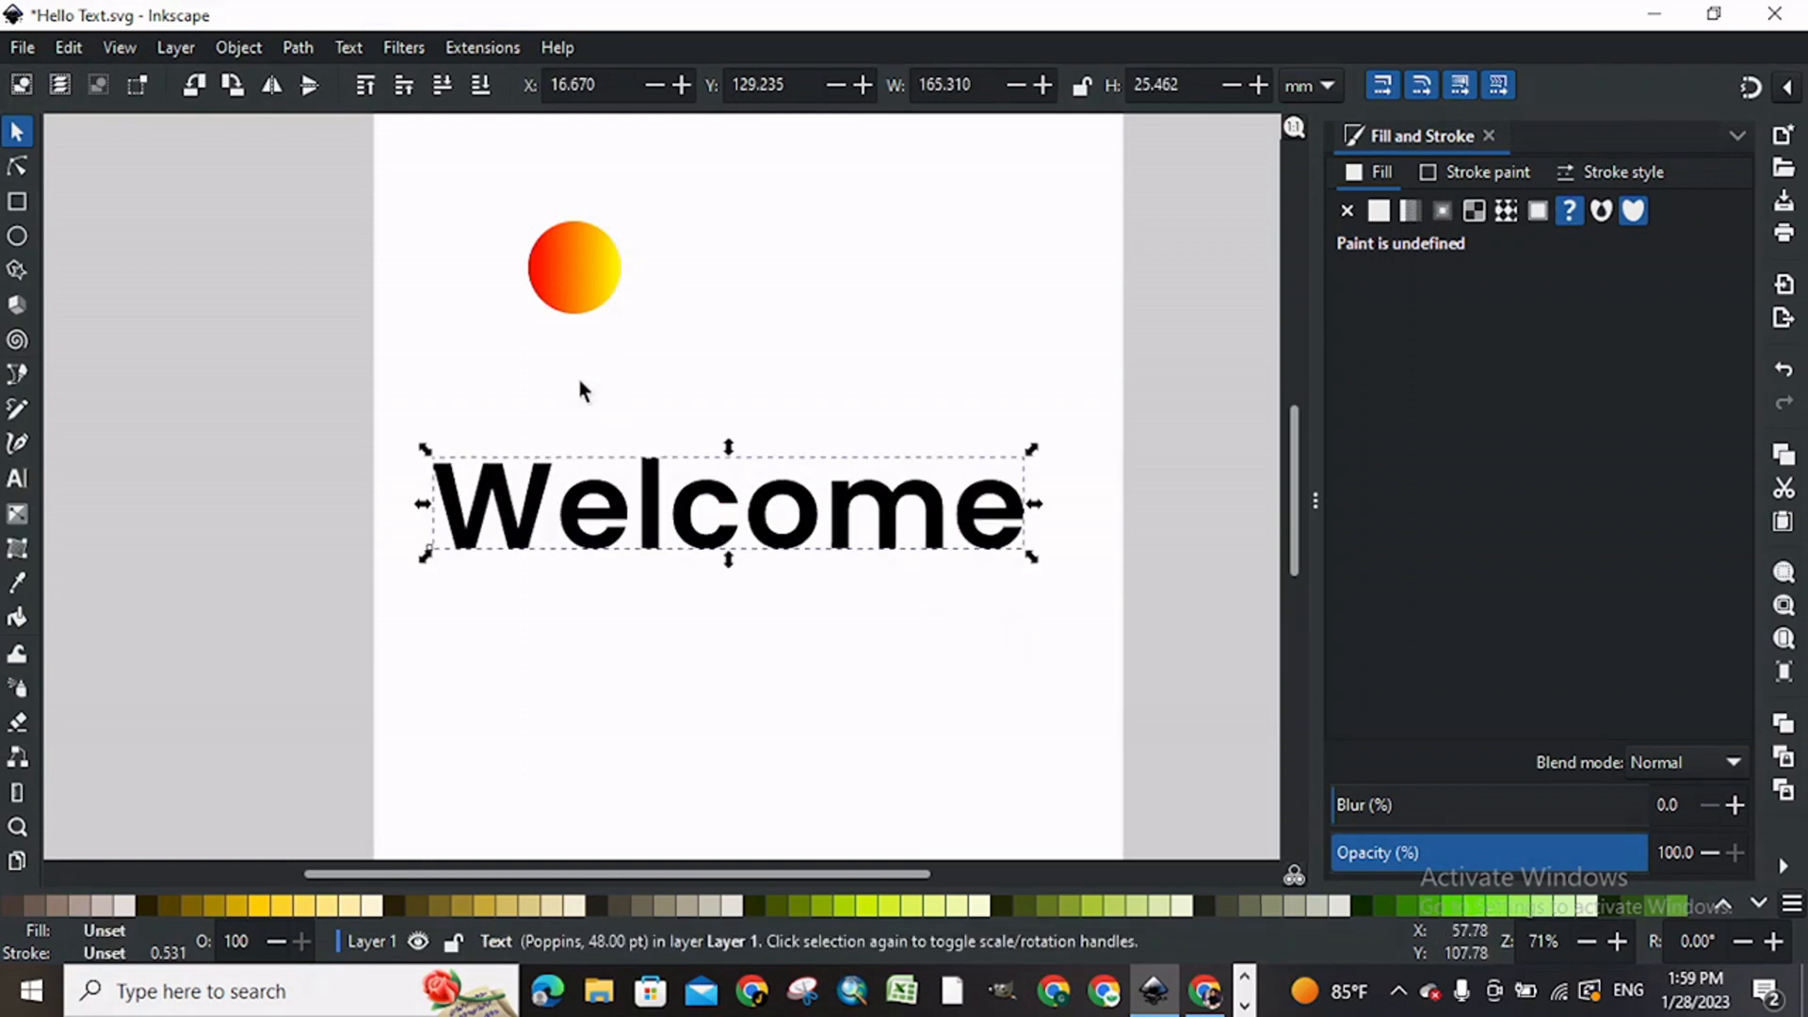
Step: Make a bitmap copy of the Welcome text, move the copy down and delete the original text
left_click(62, 47)
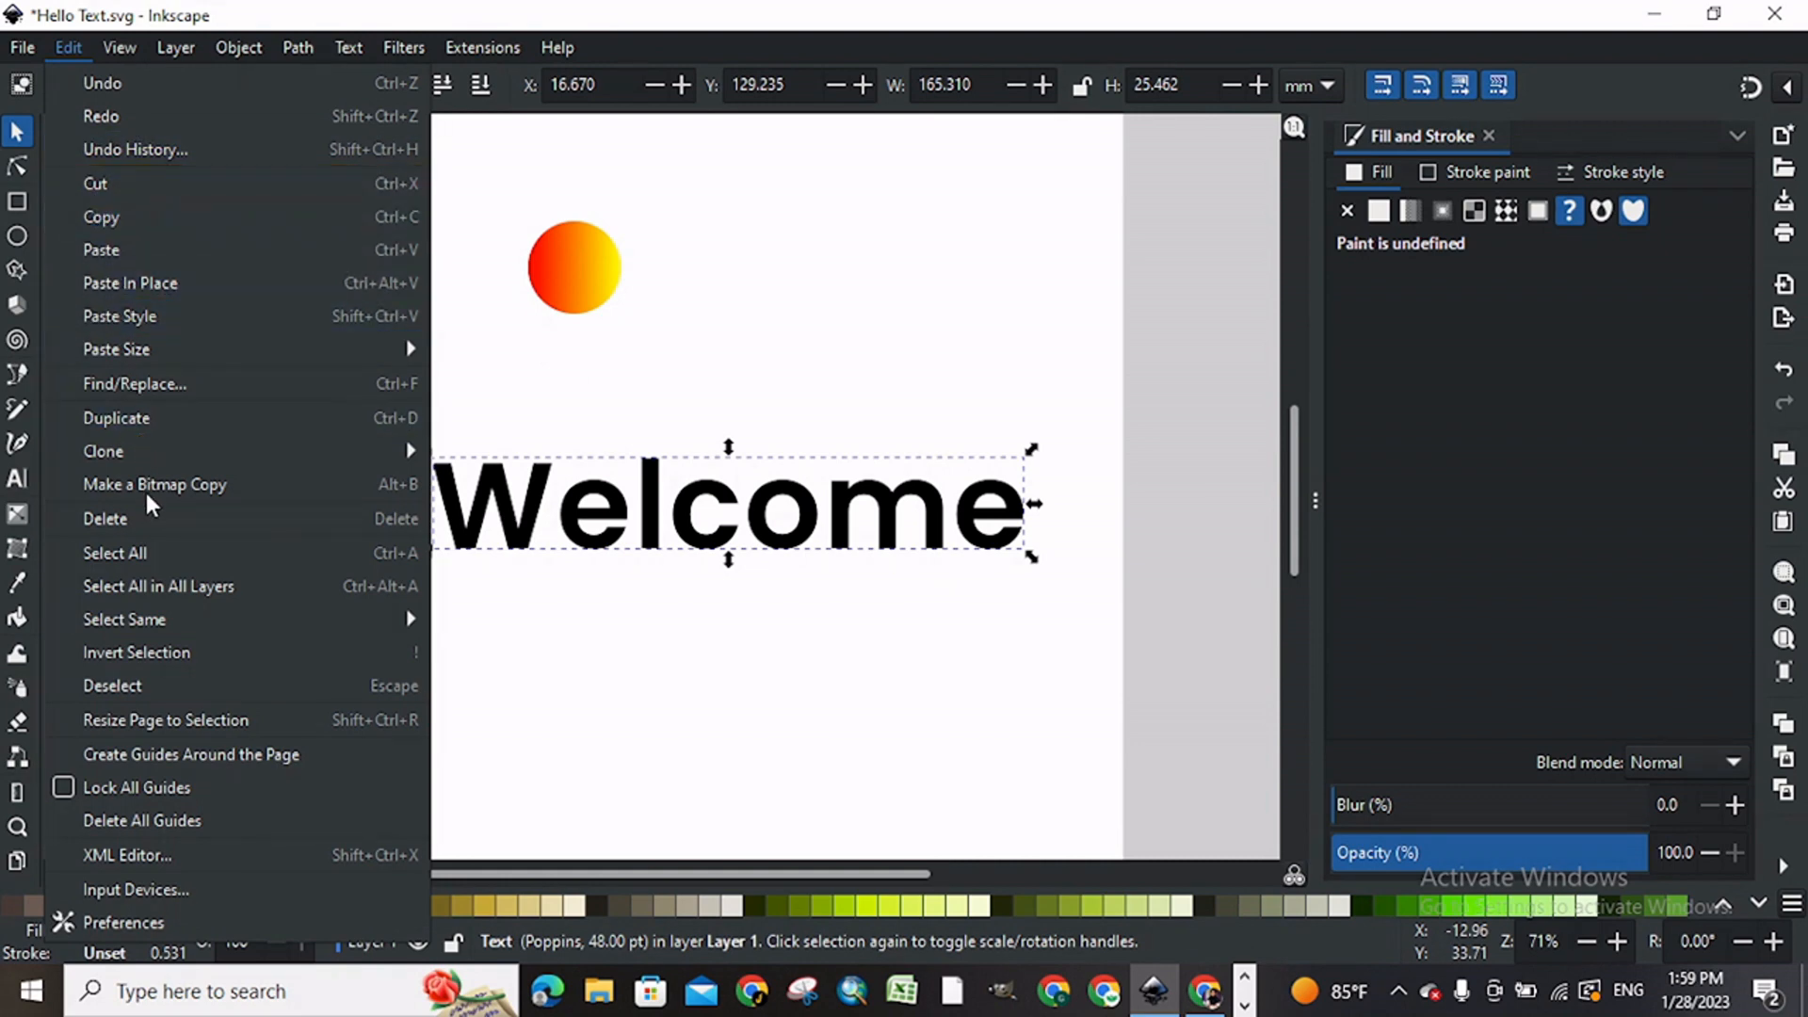
left_click(179, 481)
left_click_drag(604, 554, 599, 634)
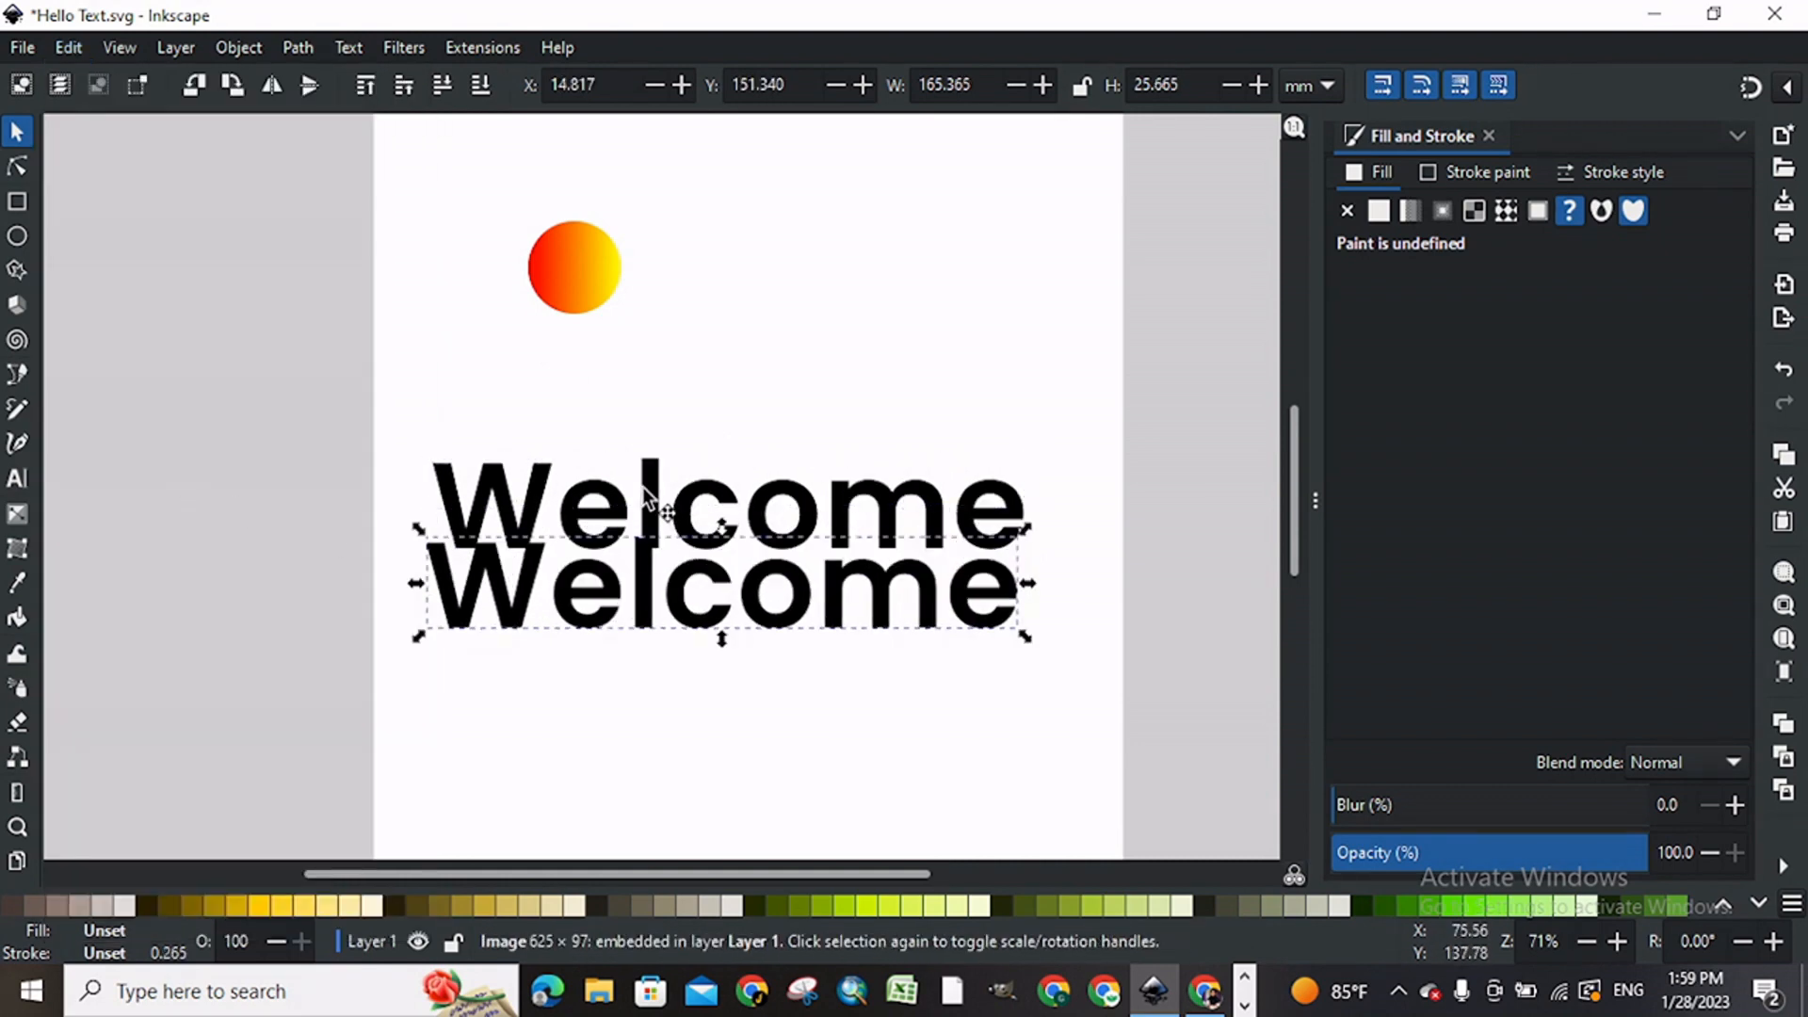
left_click(643, 488)
key("Delete")
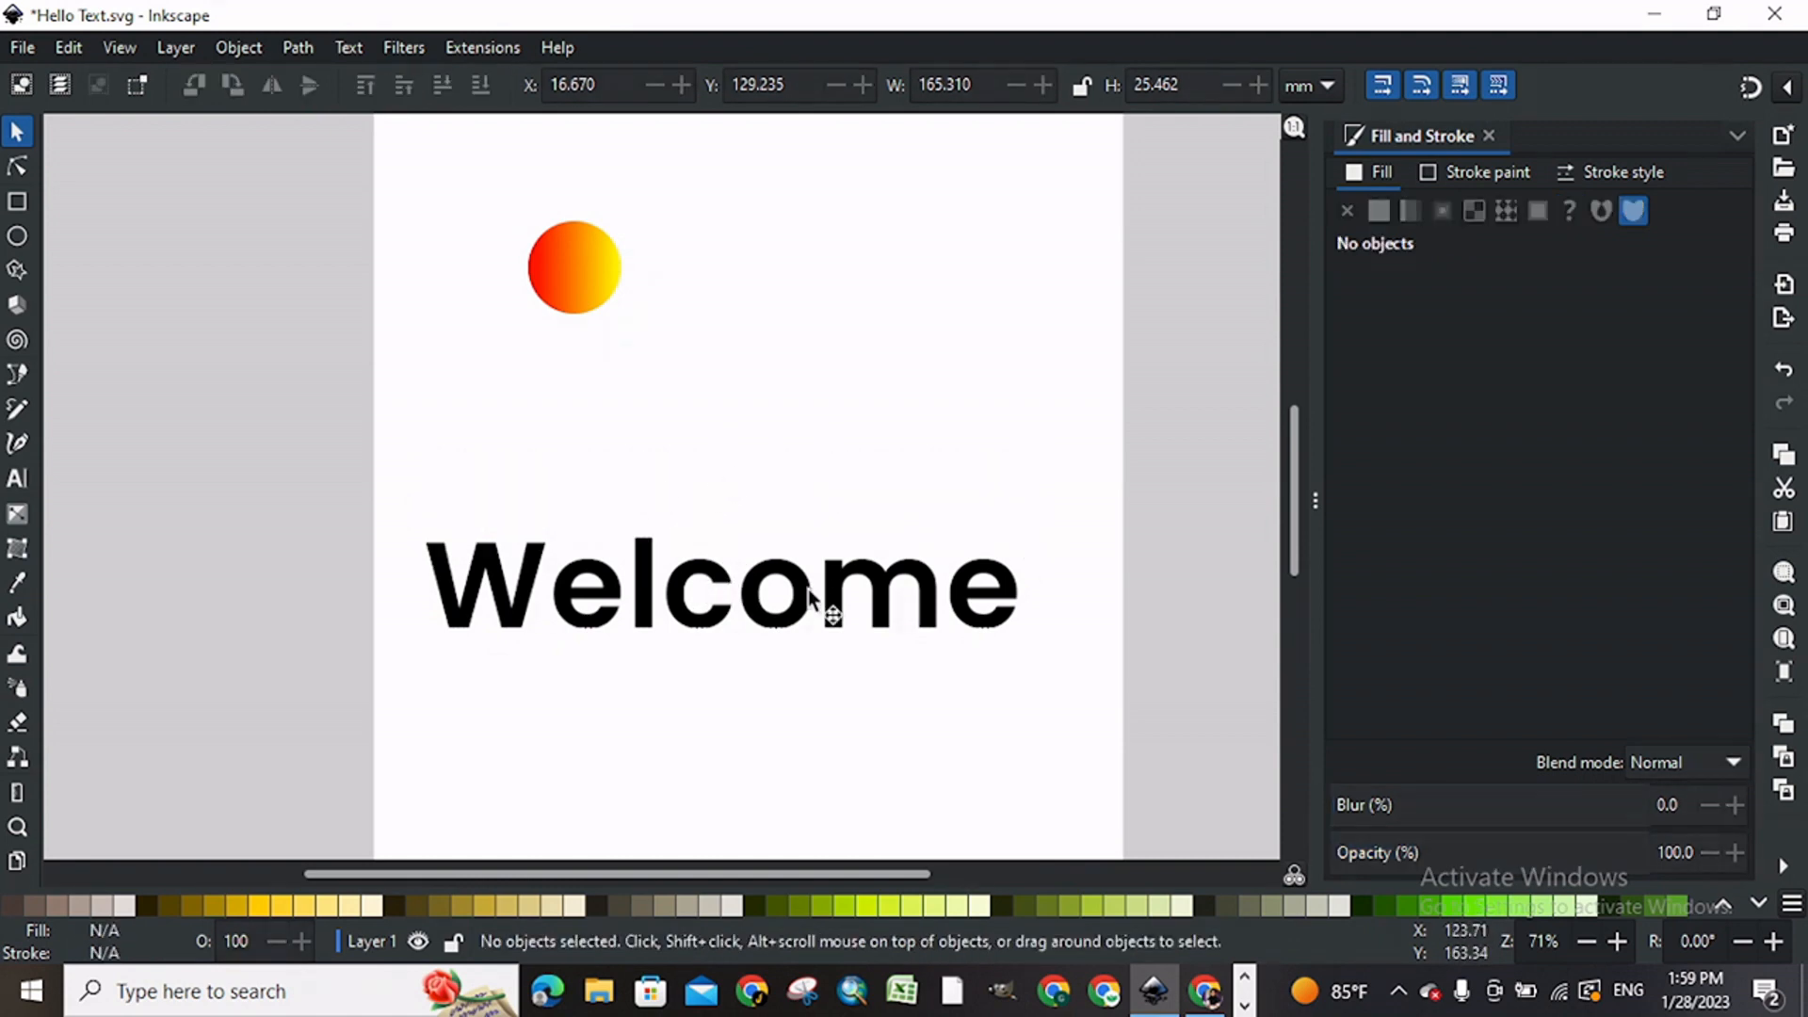
Step: Enlarge the Welcome bitmap to about 181 mm wide and position it across the page below the circle
left_click_drag(804, 597, 819, 484)
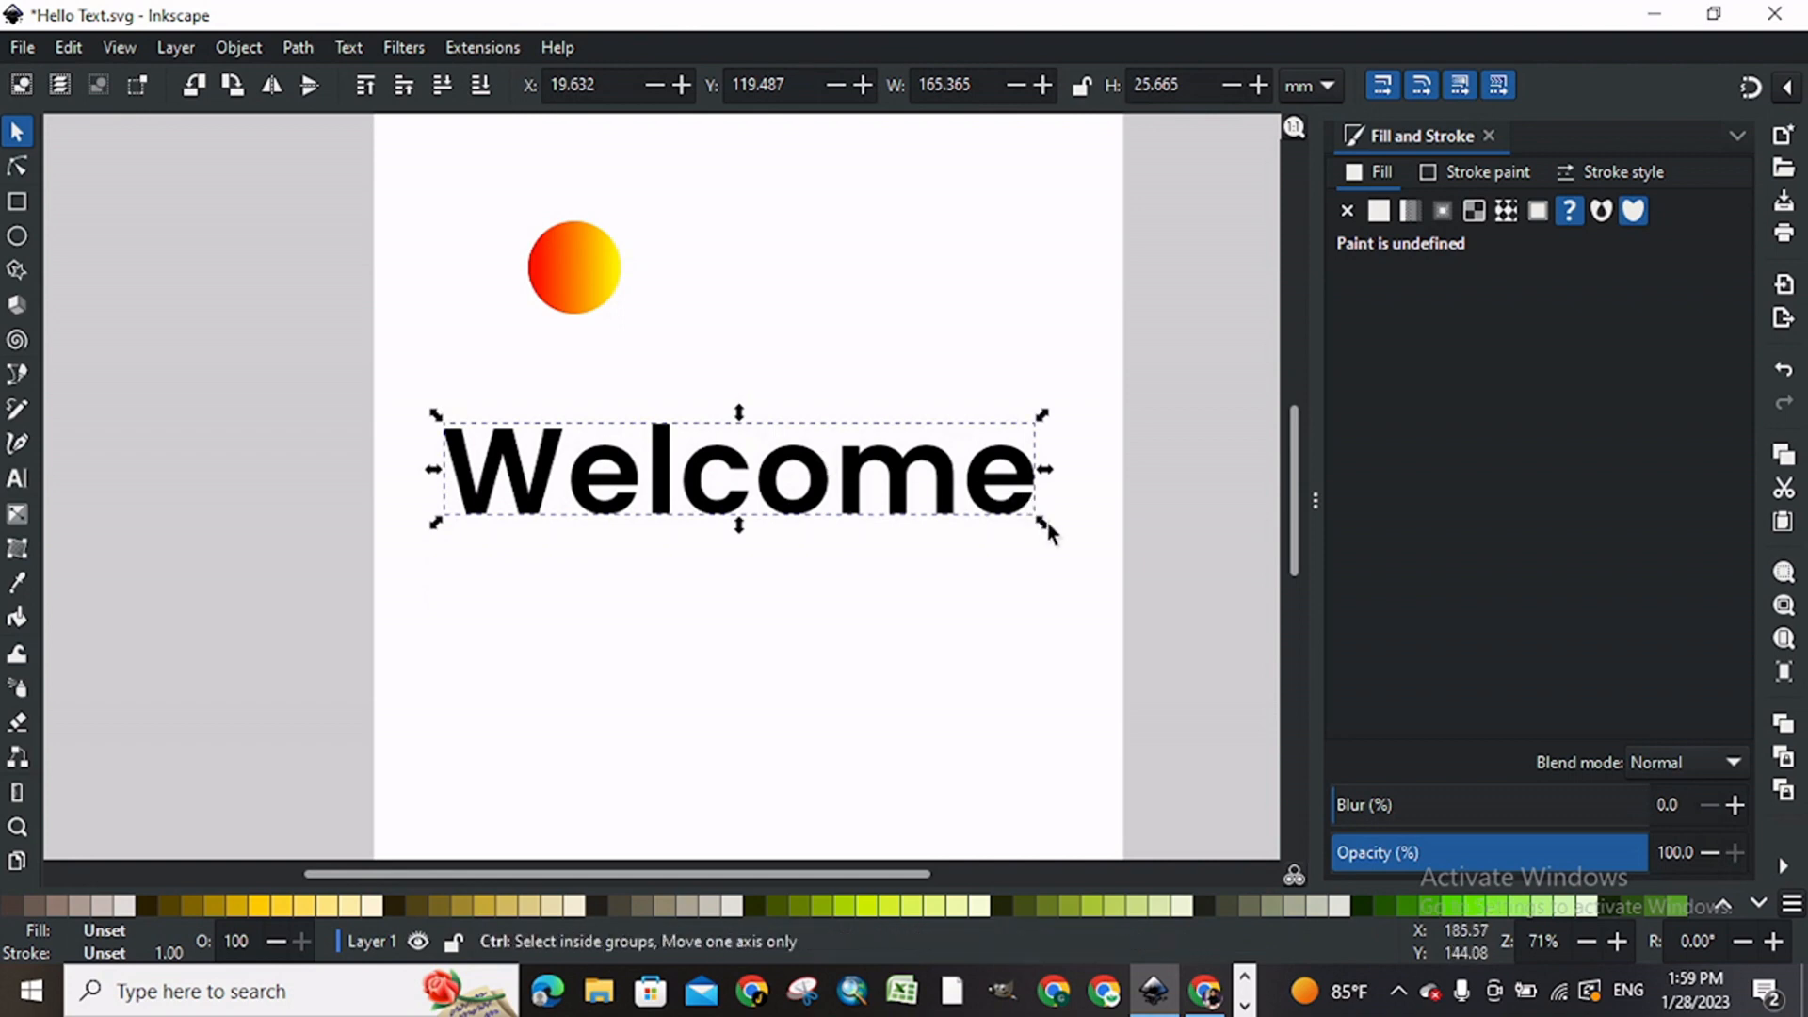
left_click_drag(1048, 535, 1076, 572)
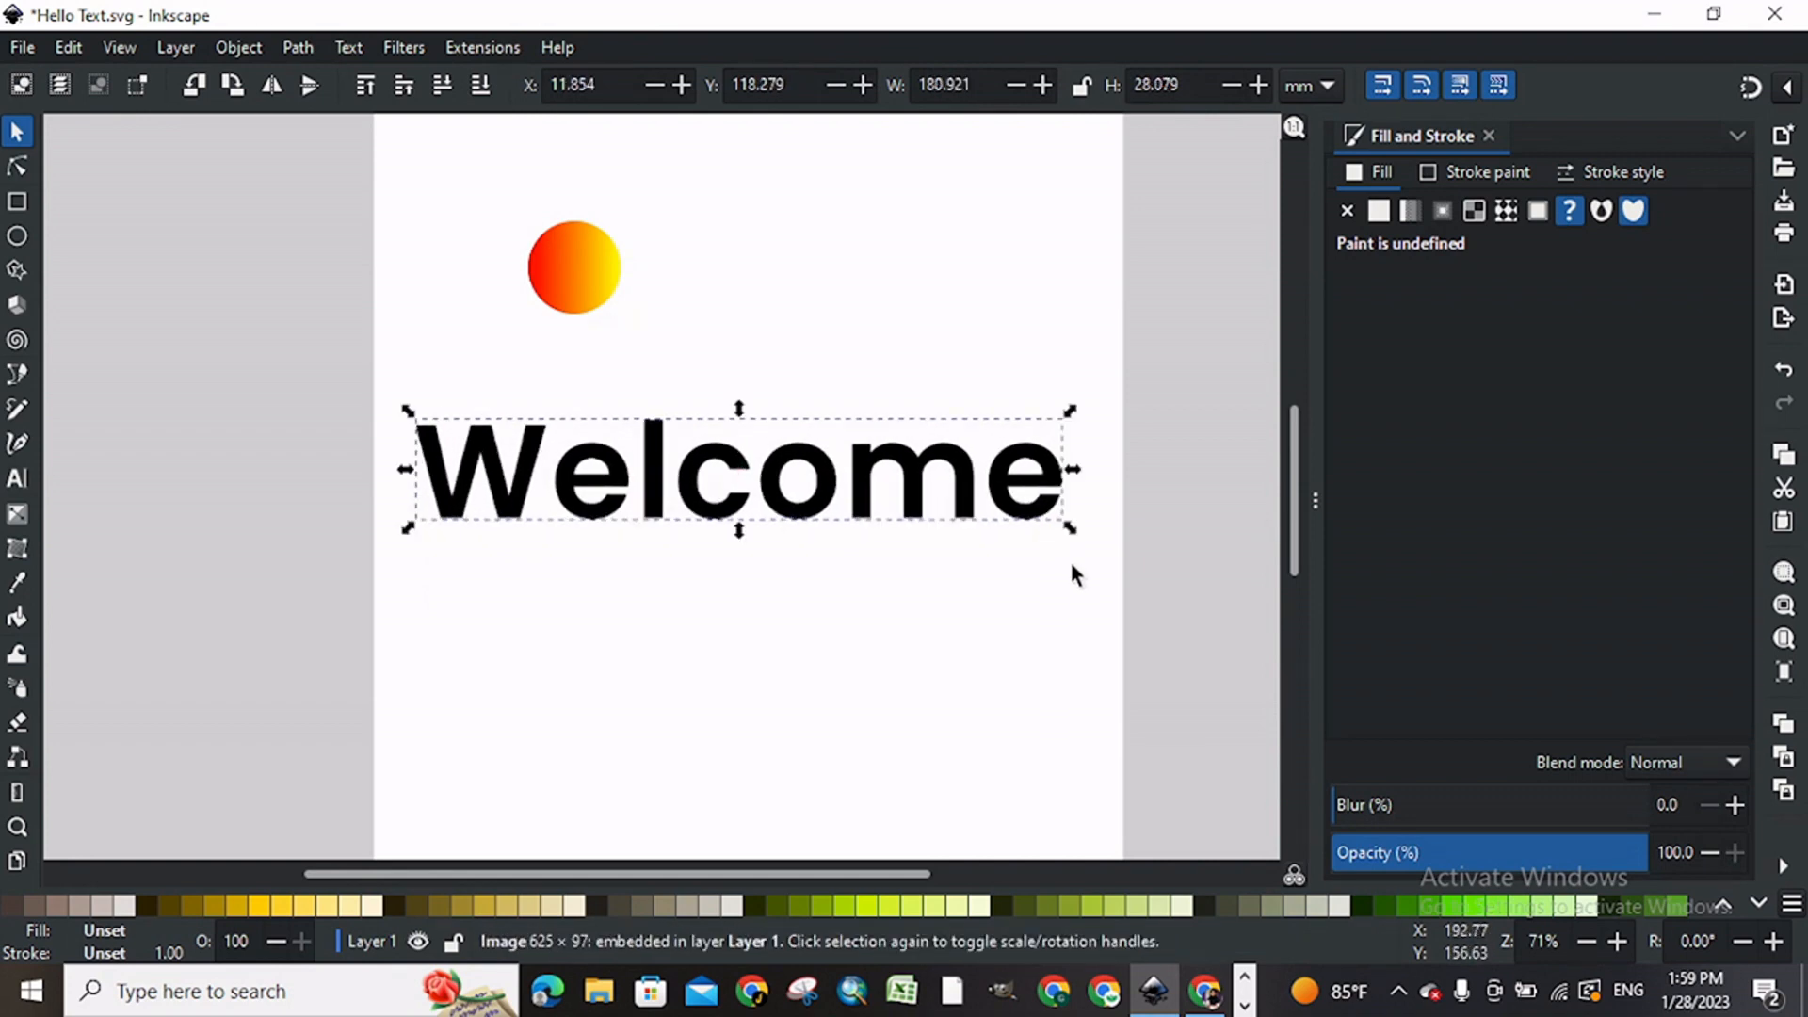
key("plus")
left_click_drag(1010, 514, 981, 564)
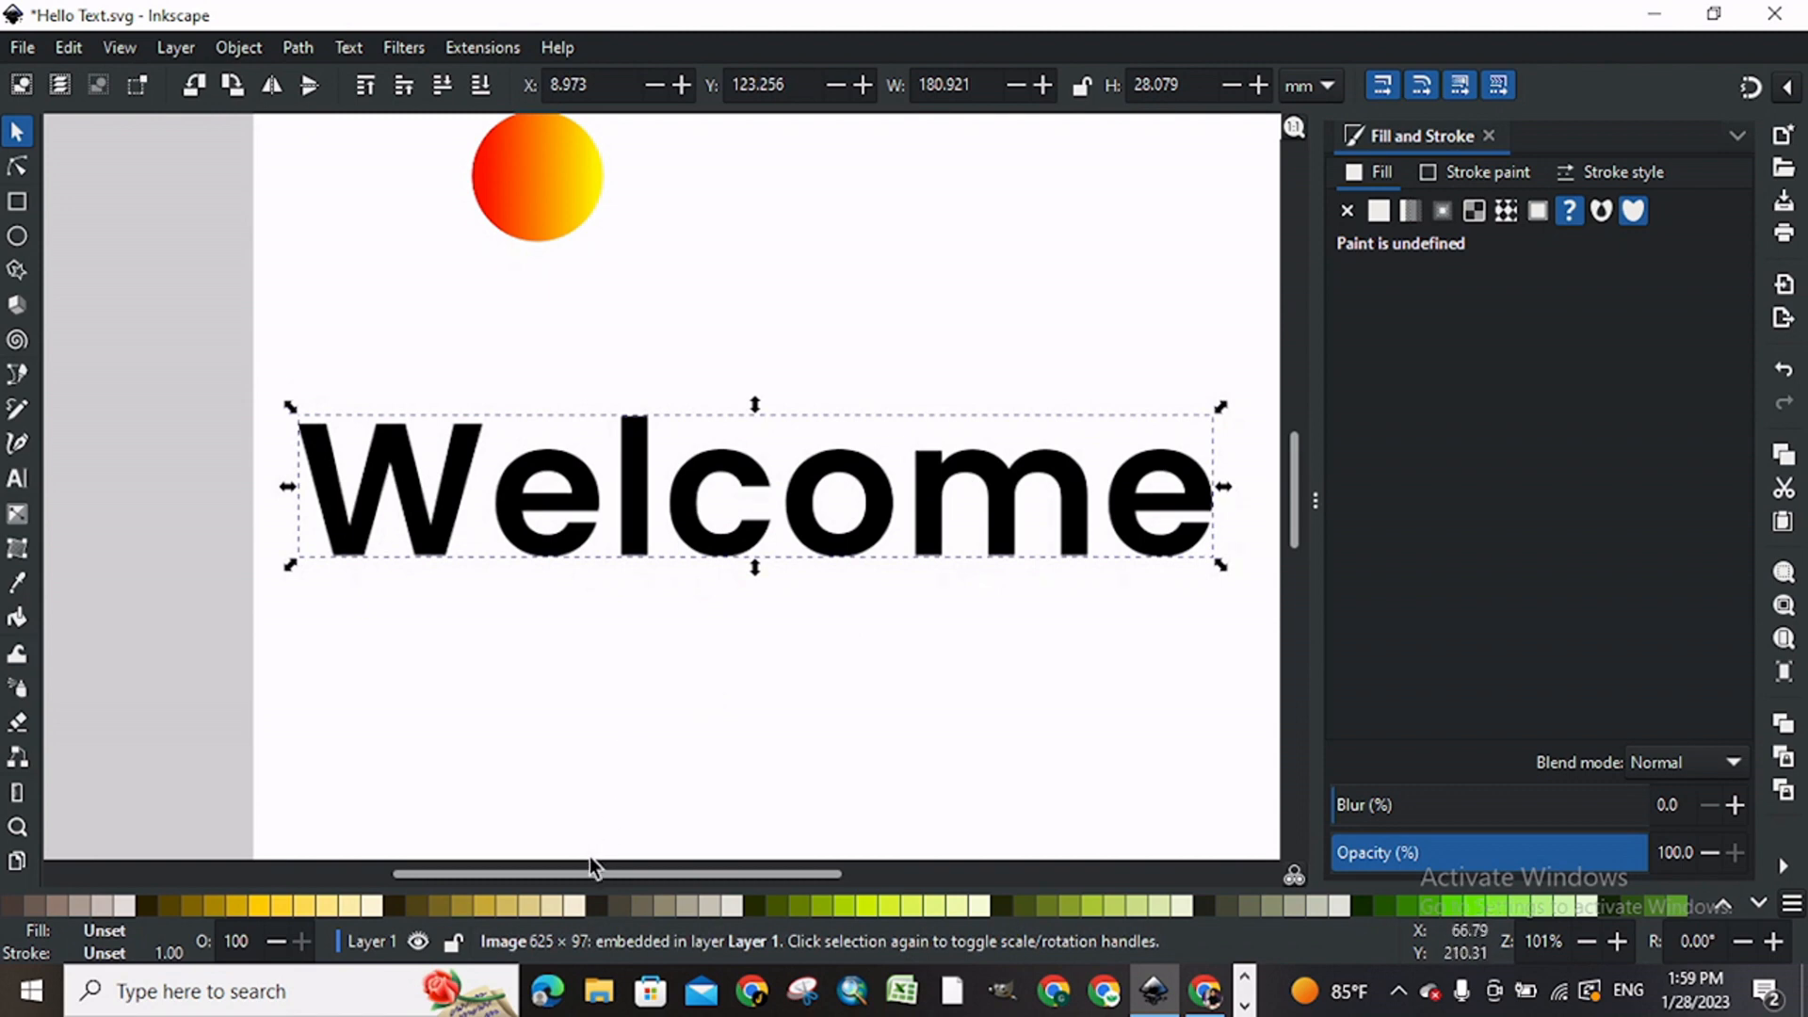
left_click_drag(592, 878, 620, 876)
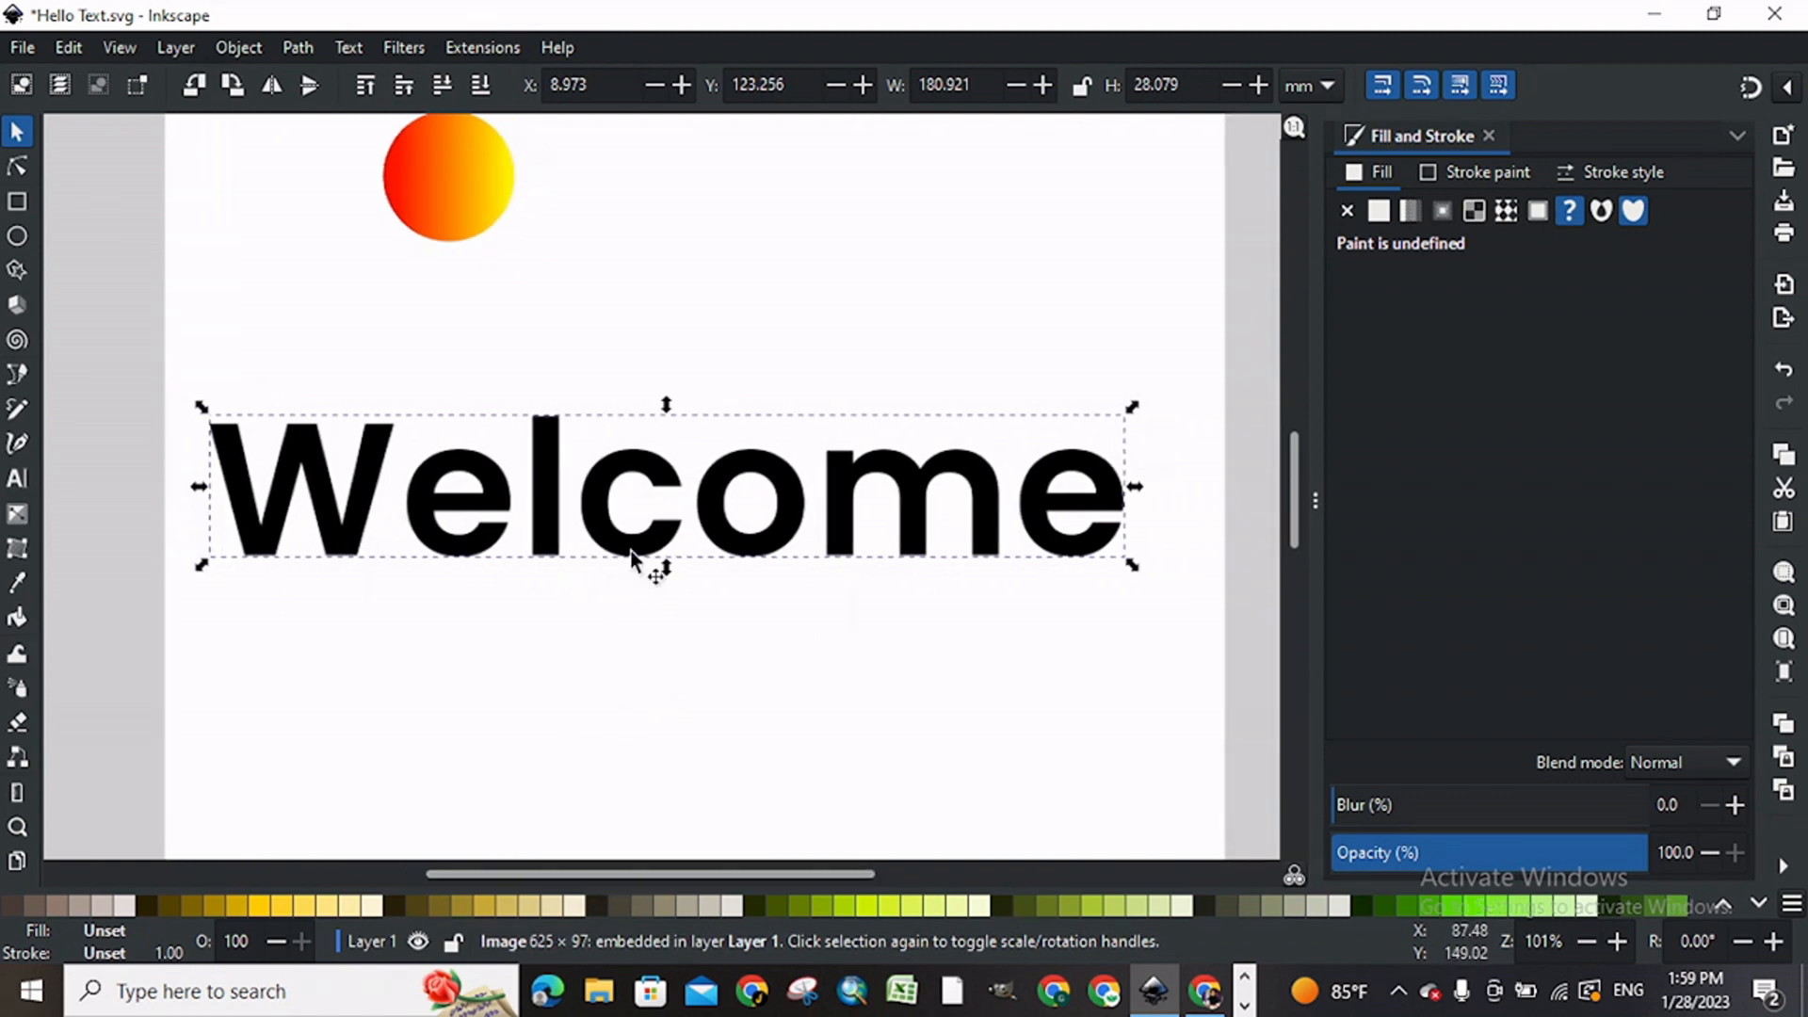
left_click_drag(549, 874, 538, 872)
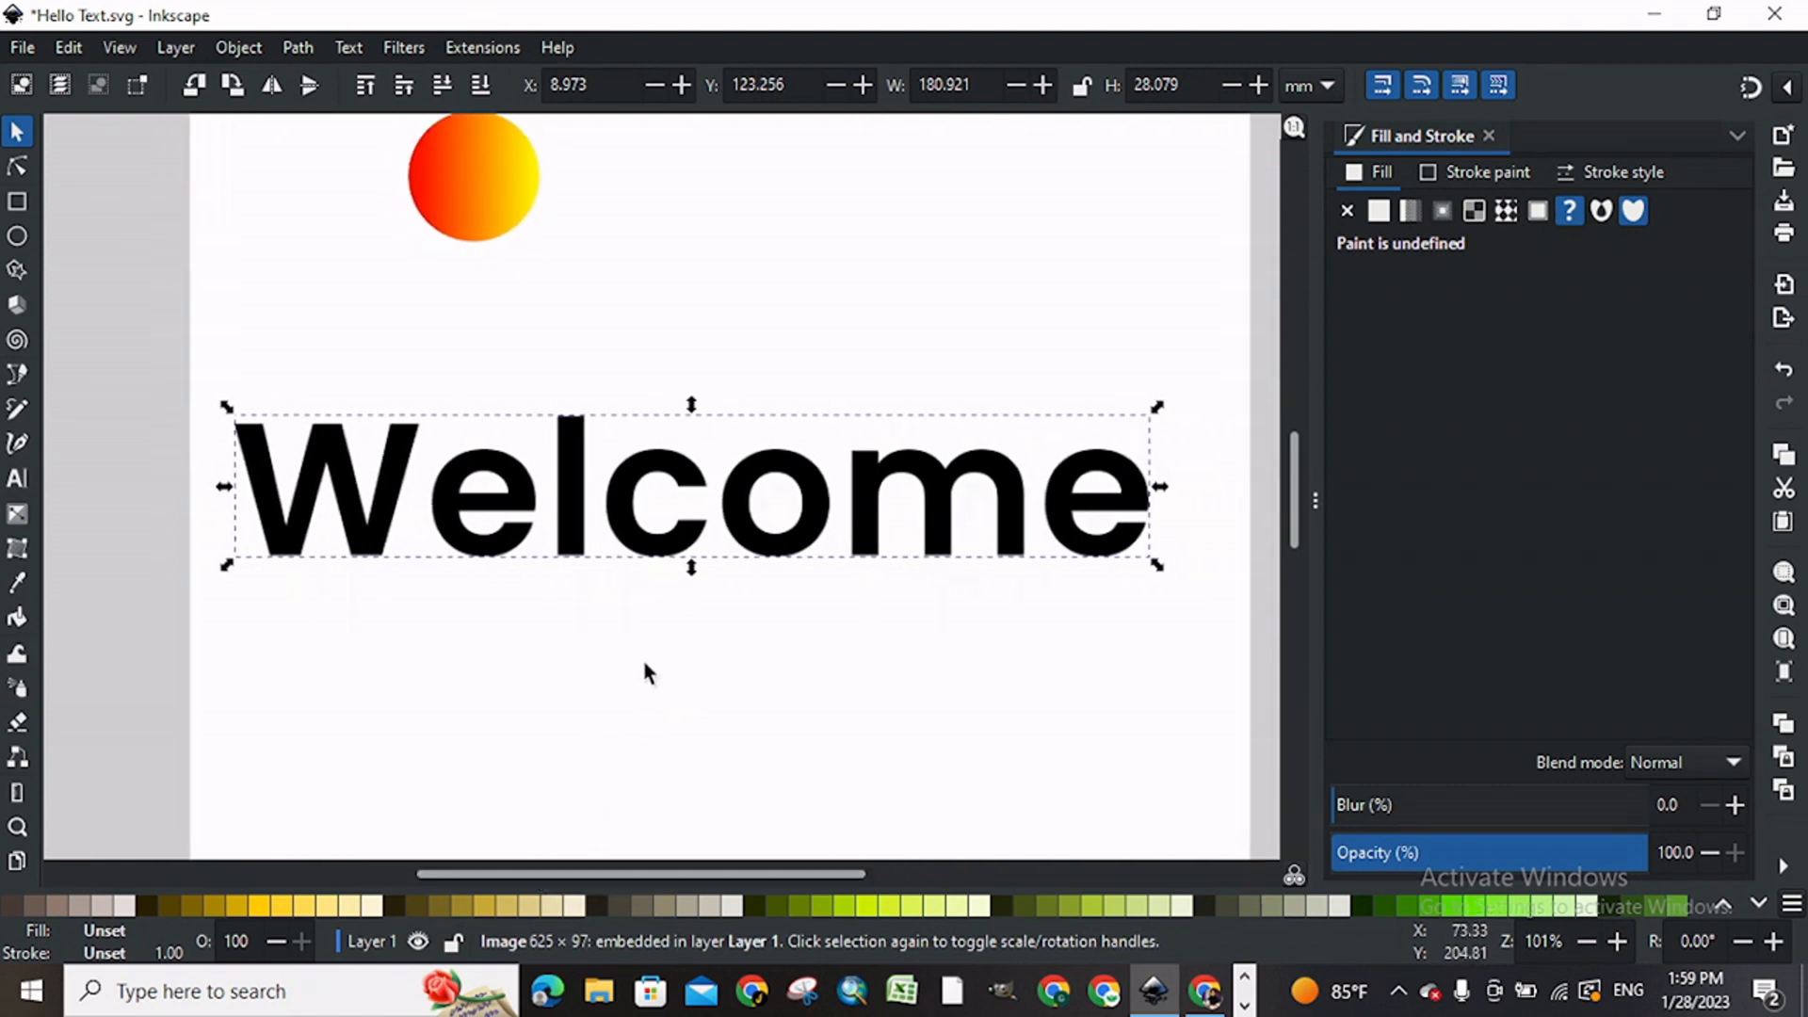
left_click_drag(693, 544, 696, 557)
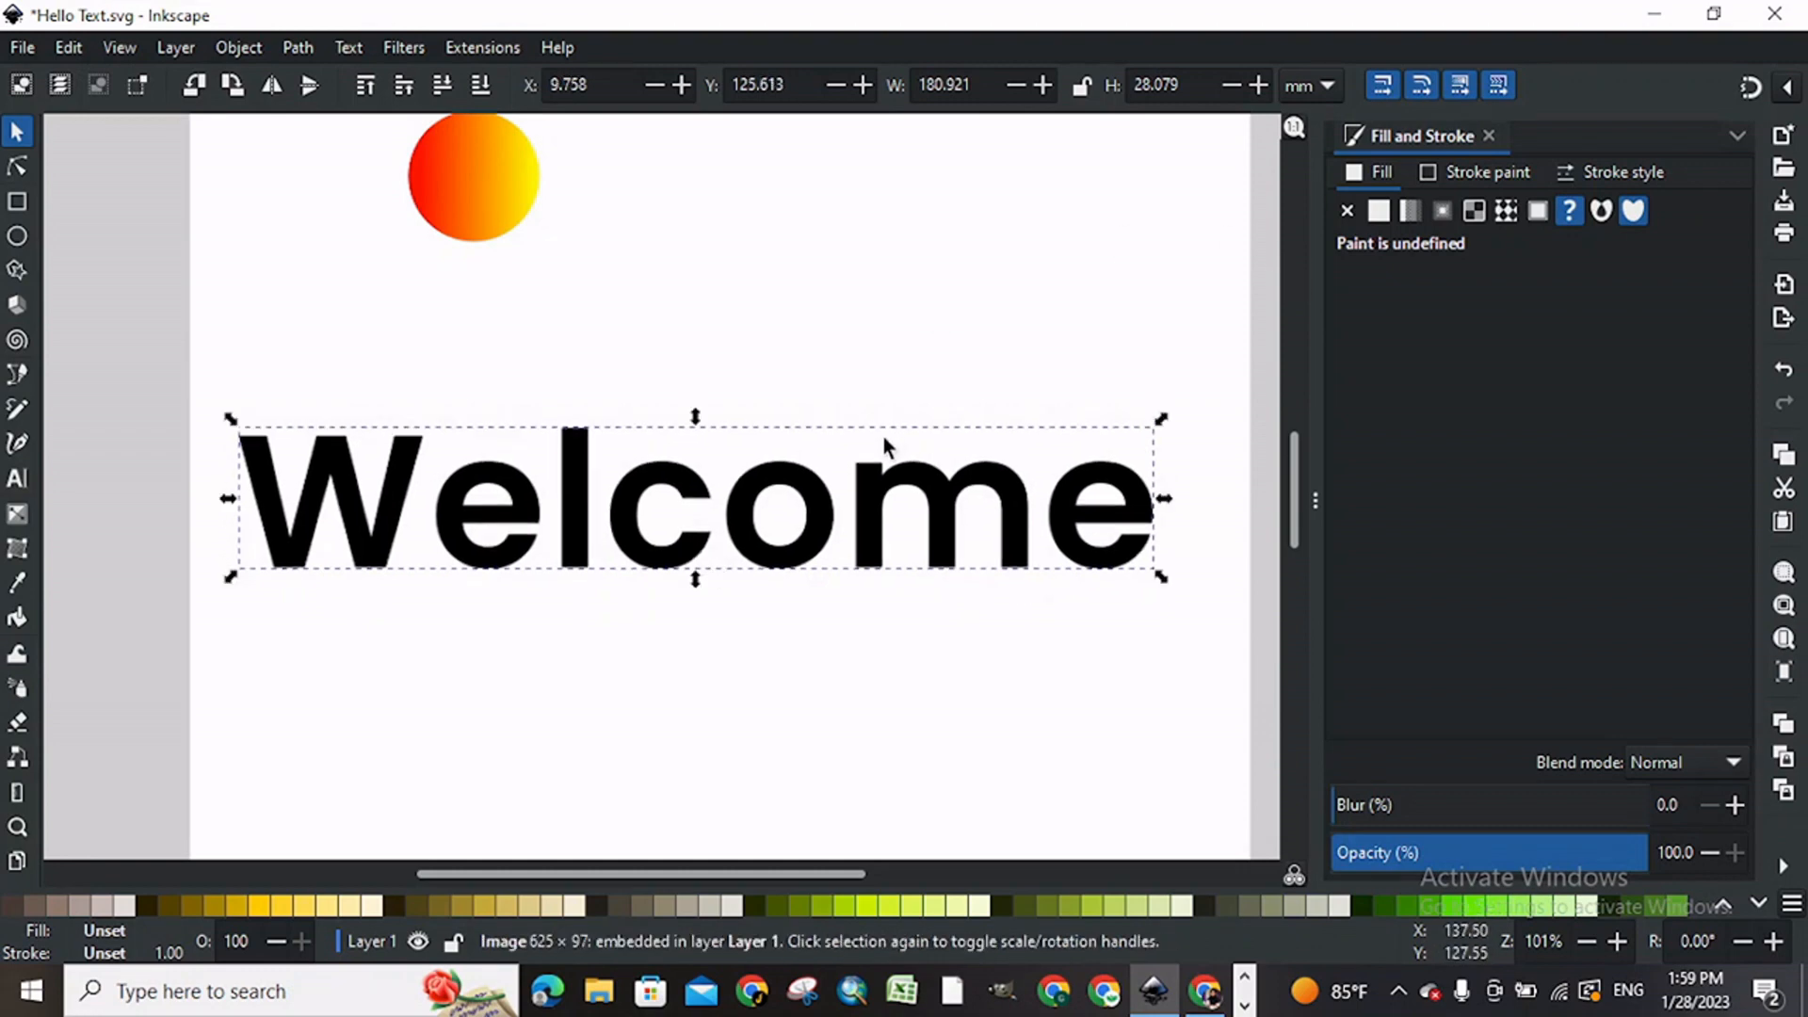
Step: Trace the Welcome bitmap in a single scan using the Centerline tracing (autotrace) detection mode
right_click(884, 471)
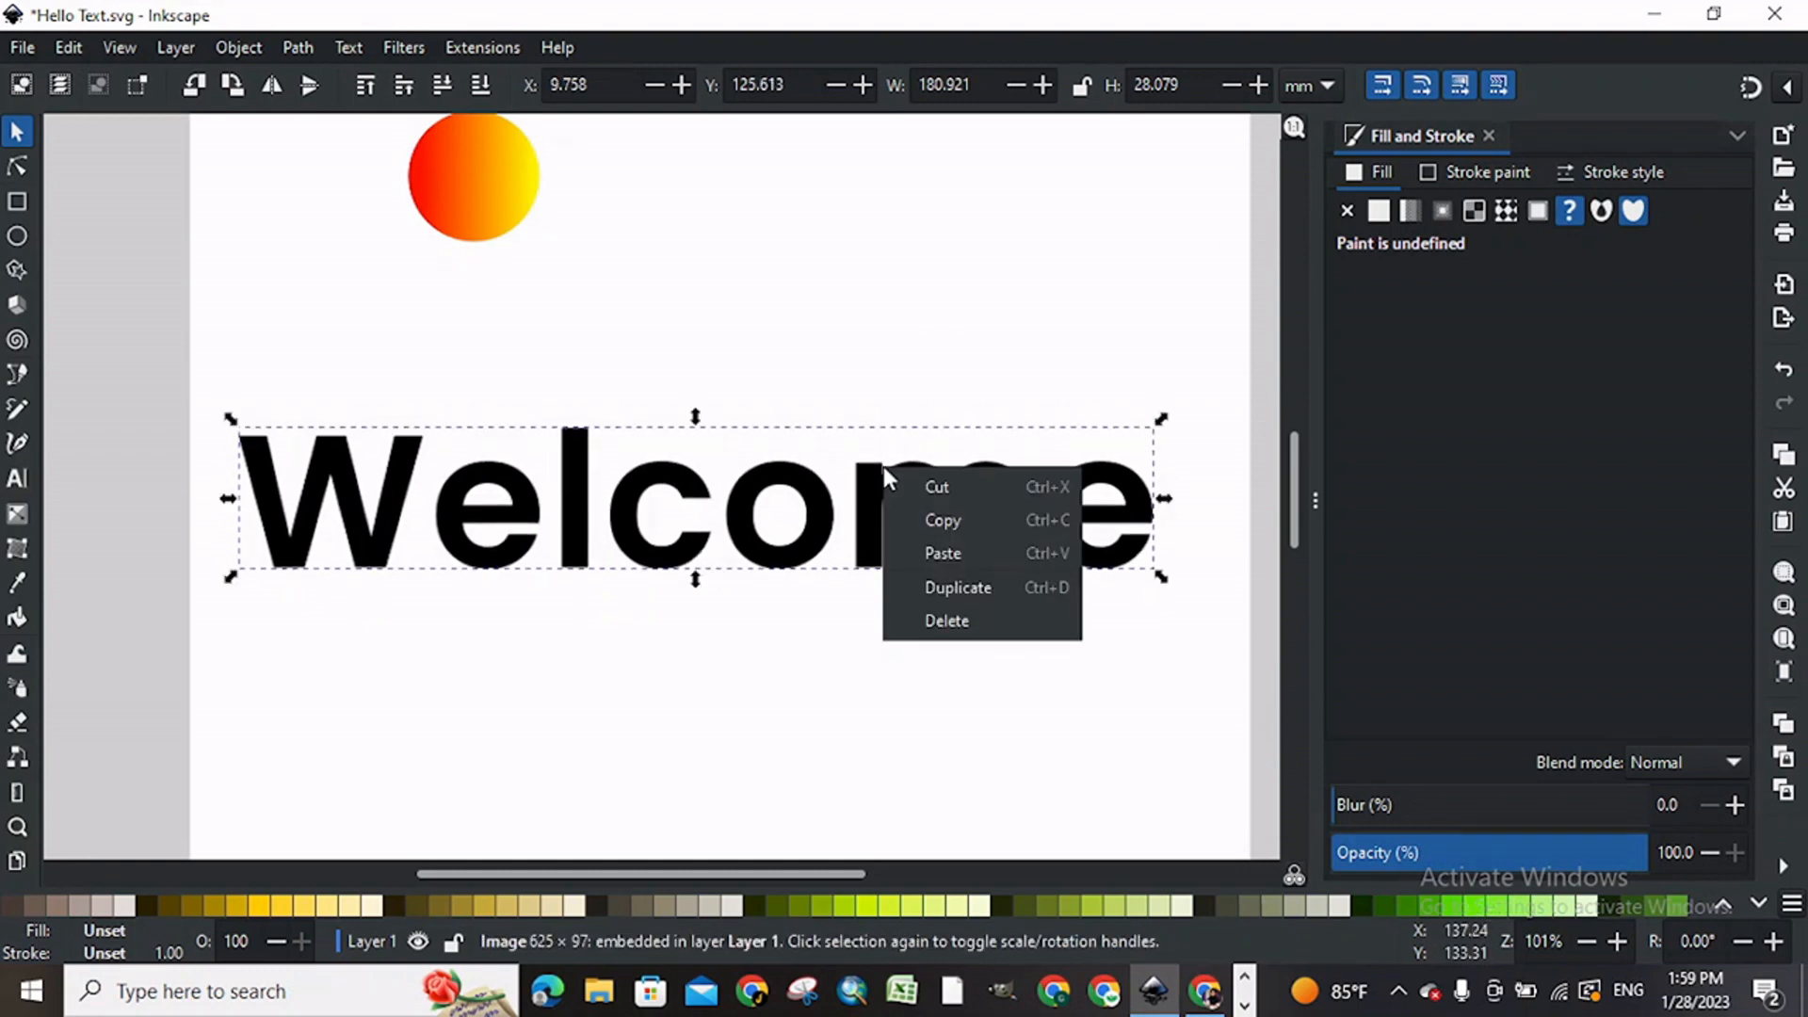
left_click(785, 499)
left_click(748, 495)
right_click(747, 495)
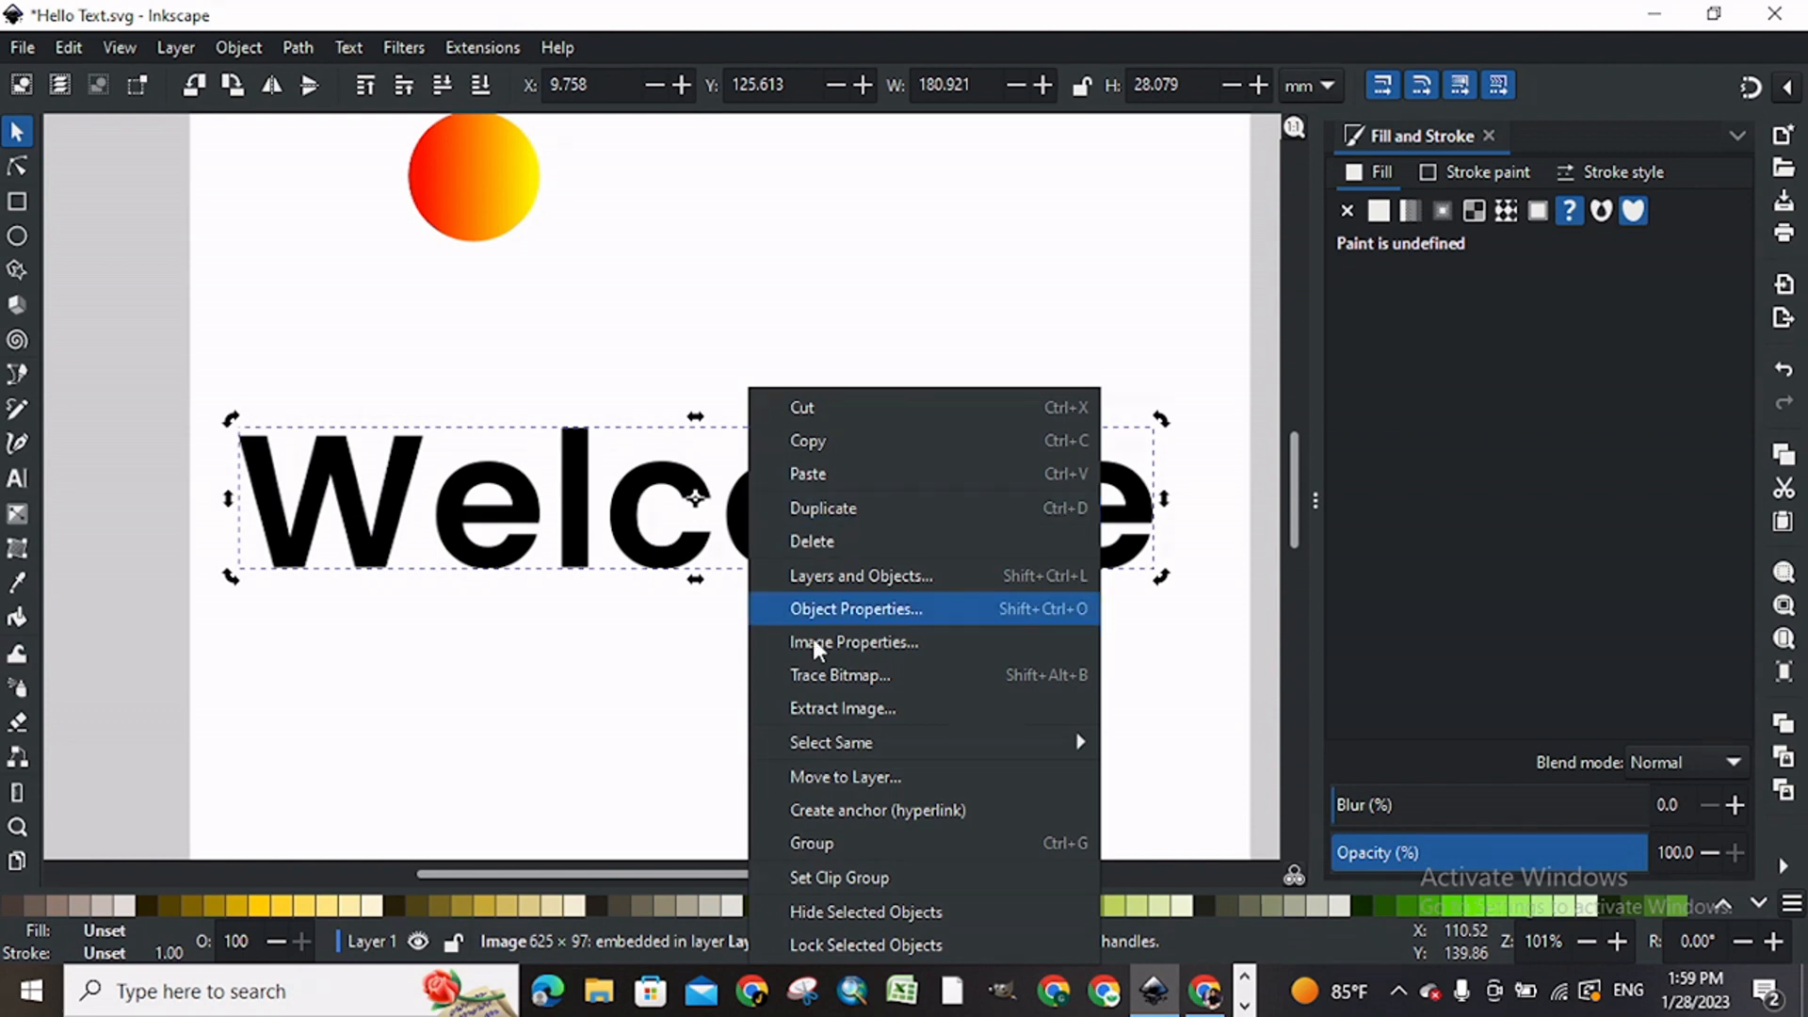
left_click(819, 670)
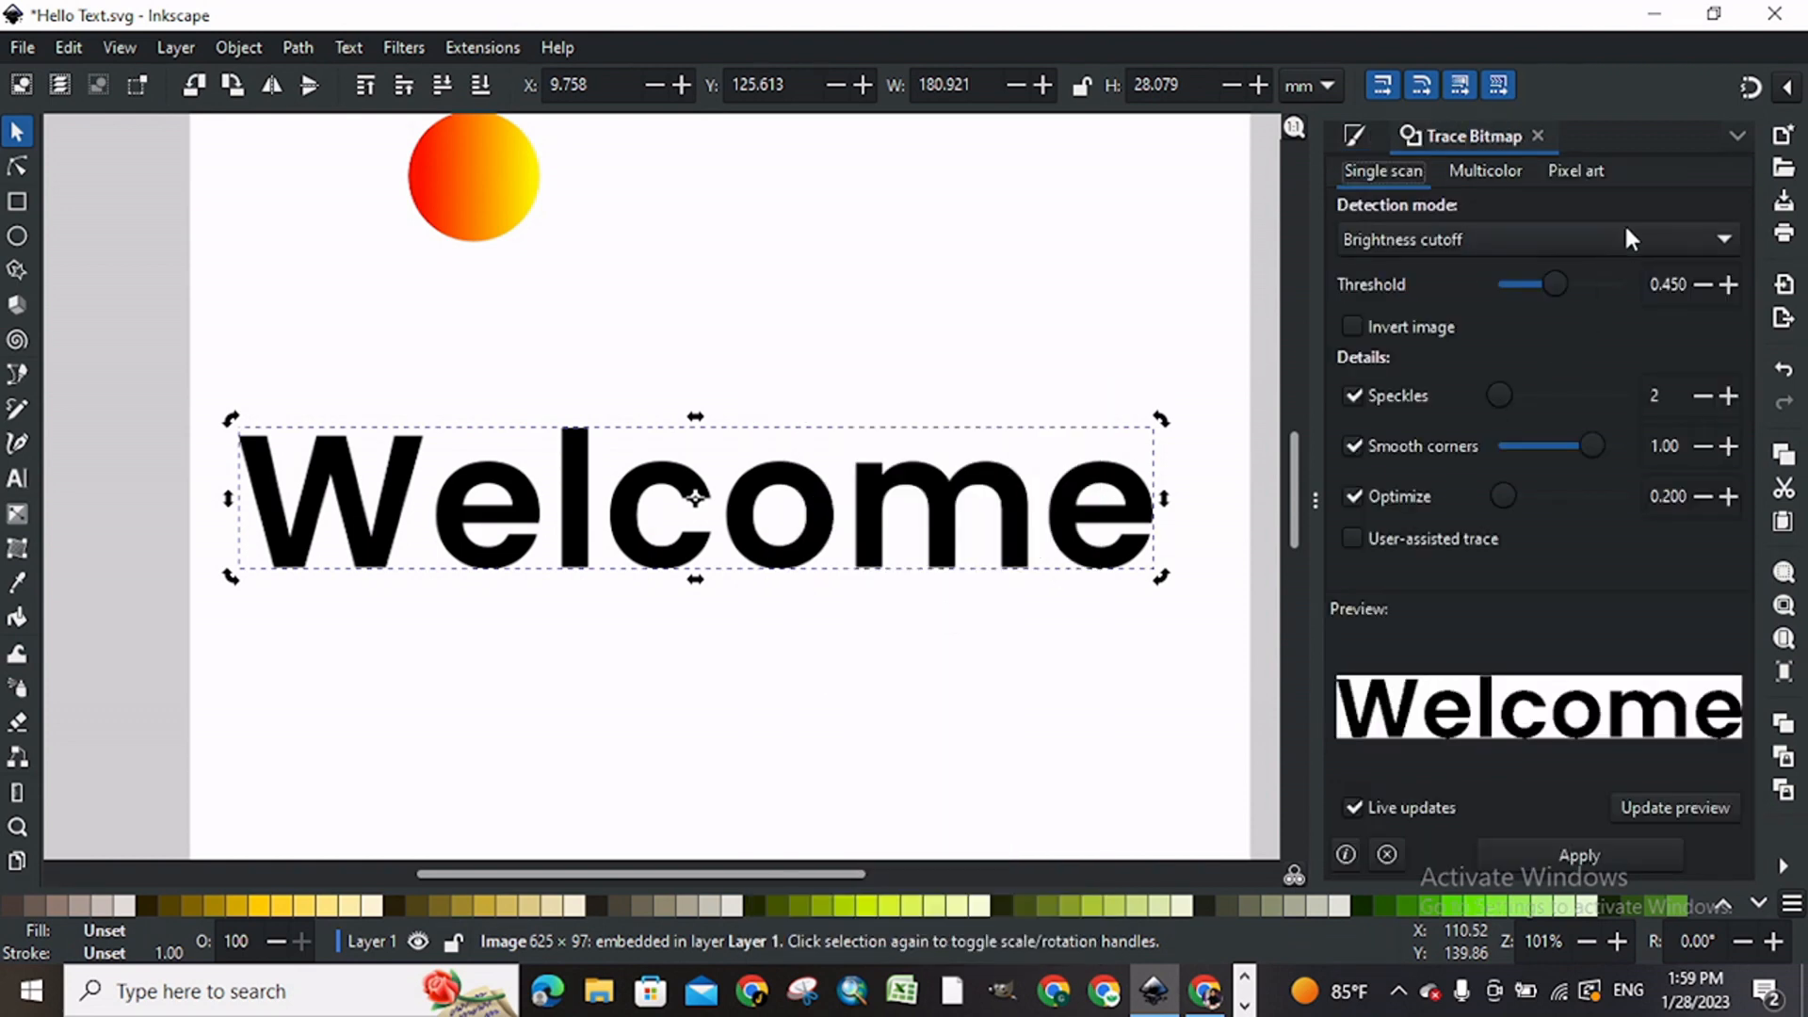
left_click(1657, 231)
left_click(1488, 389)
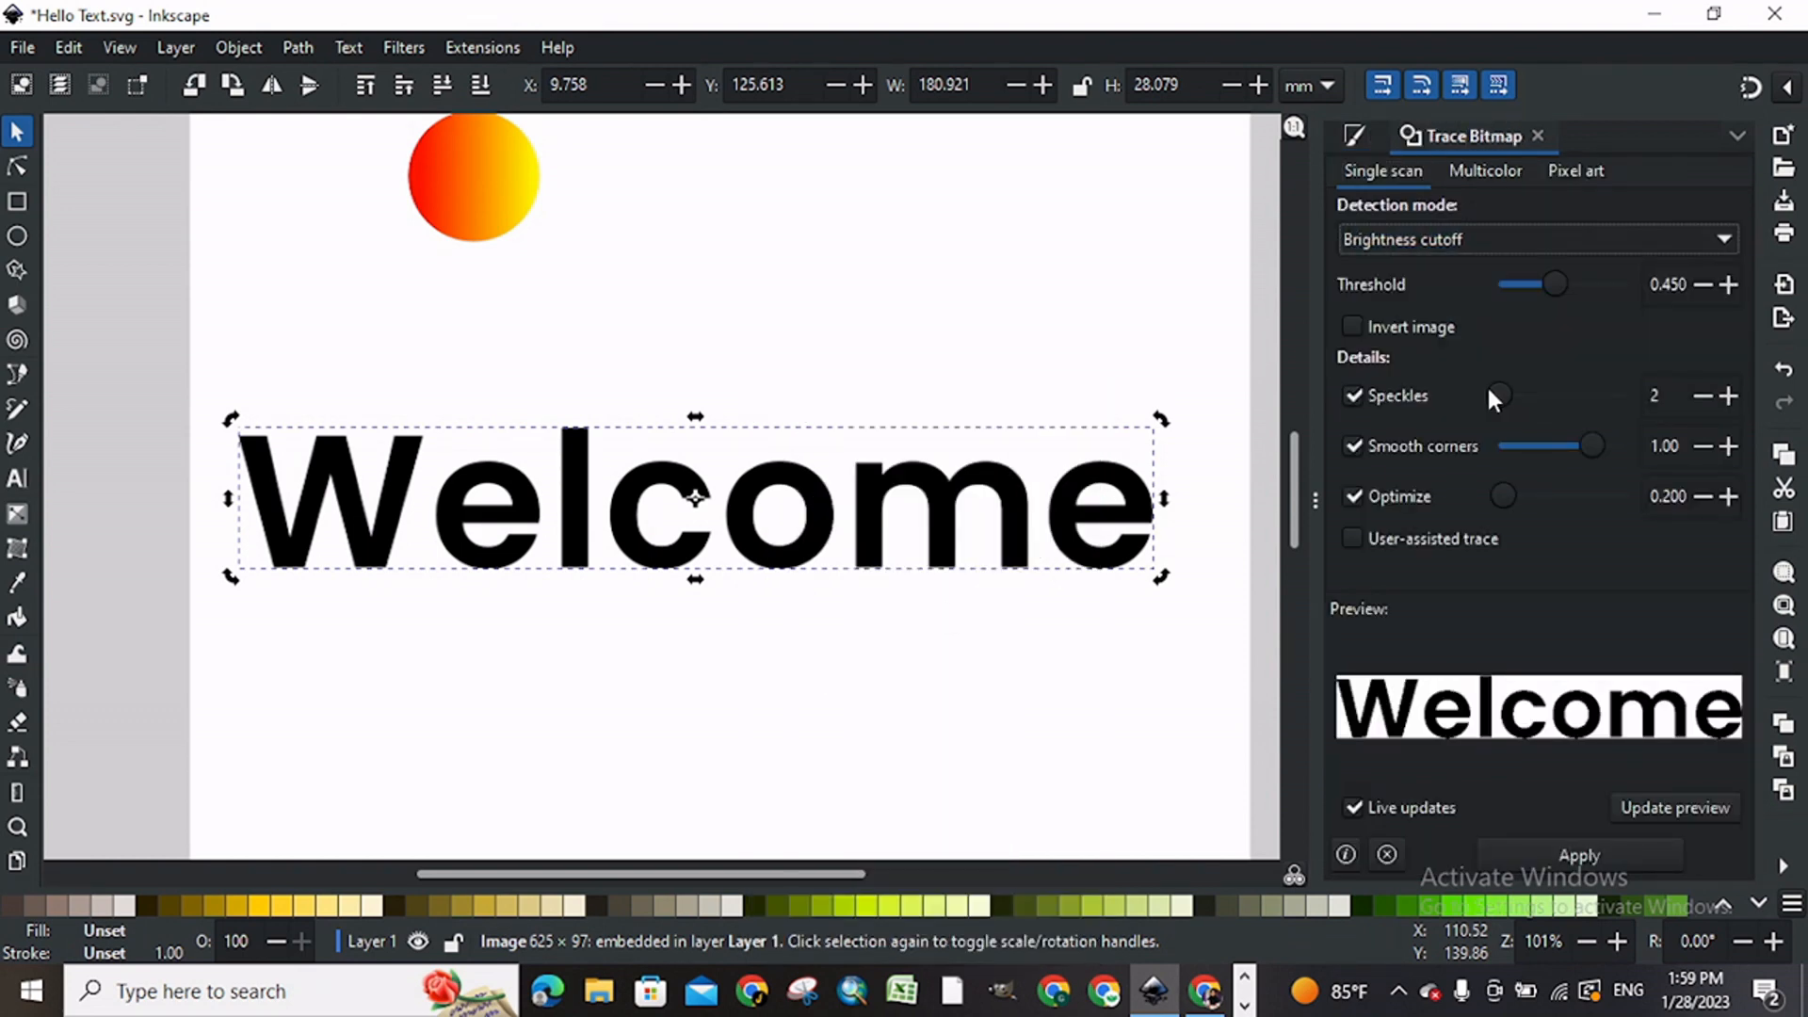
left_click(1563, 851)
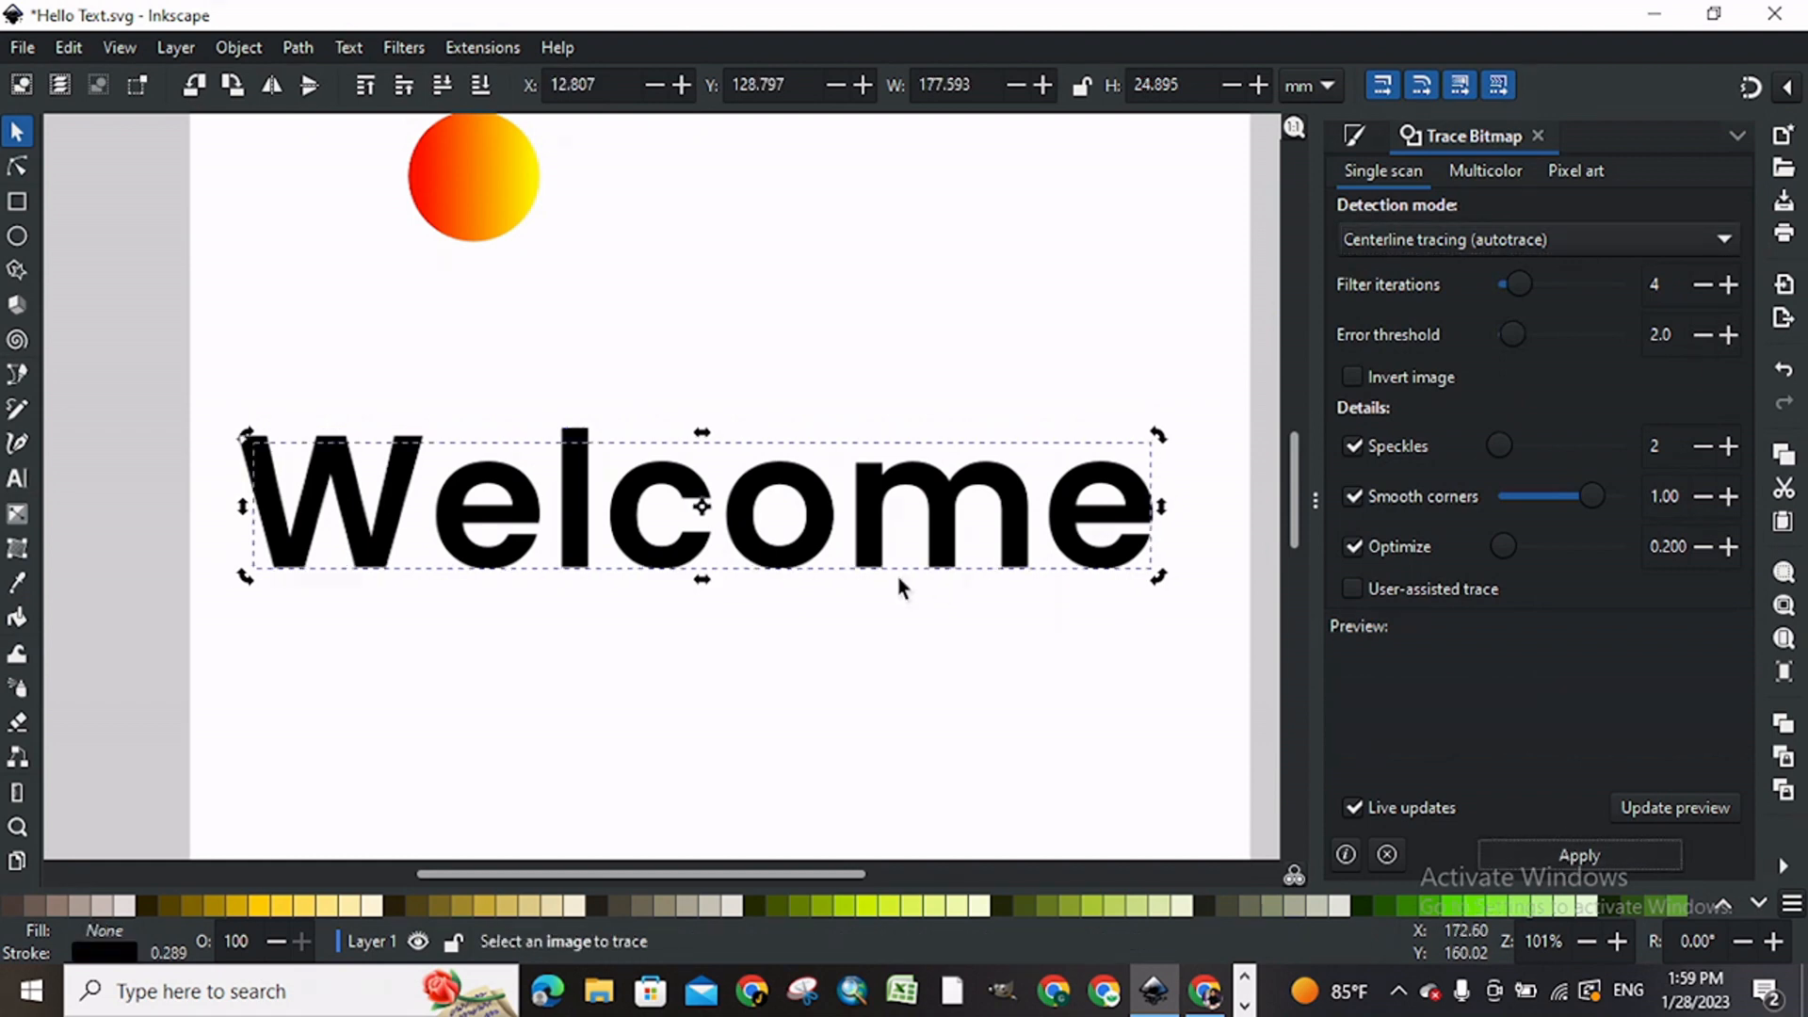
Step: Move the traced centerline path up off the Welcome bitmap and delete the bitmap
left_click(810, 414)
double_click(817, 516)
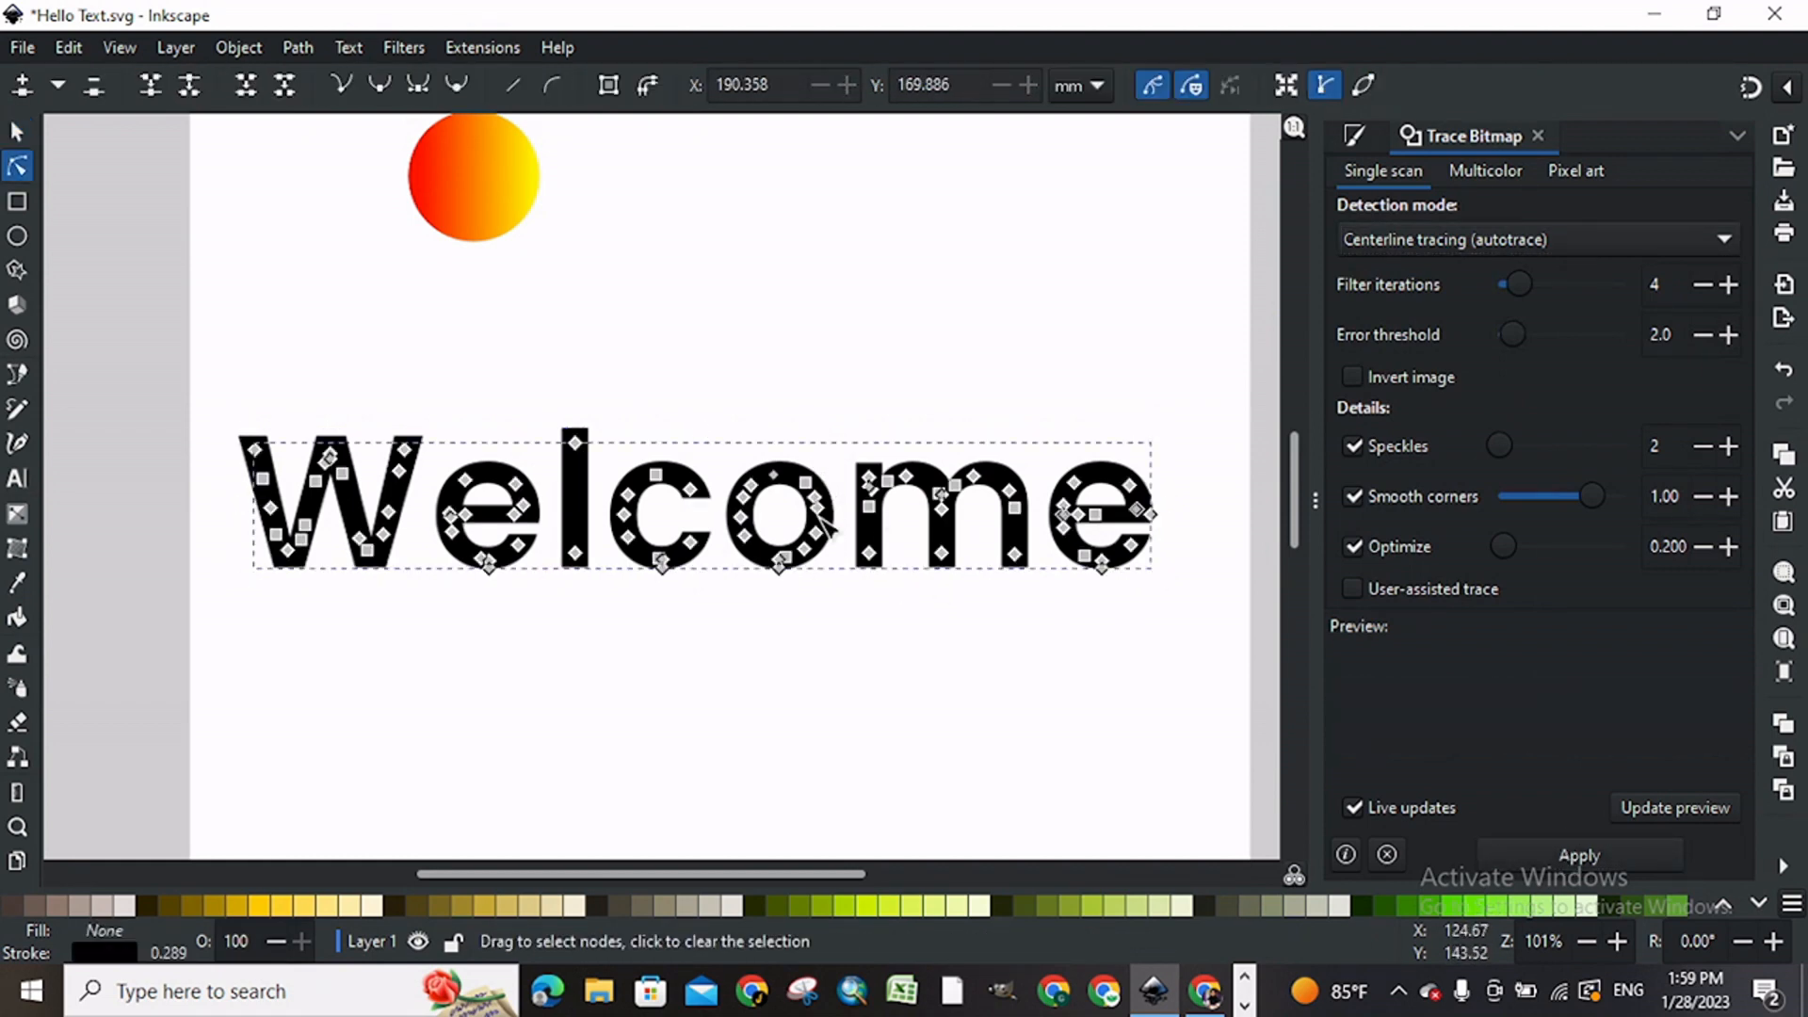
left_click(20, 135)
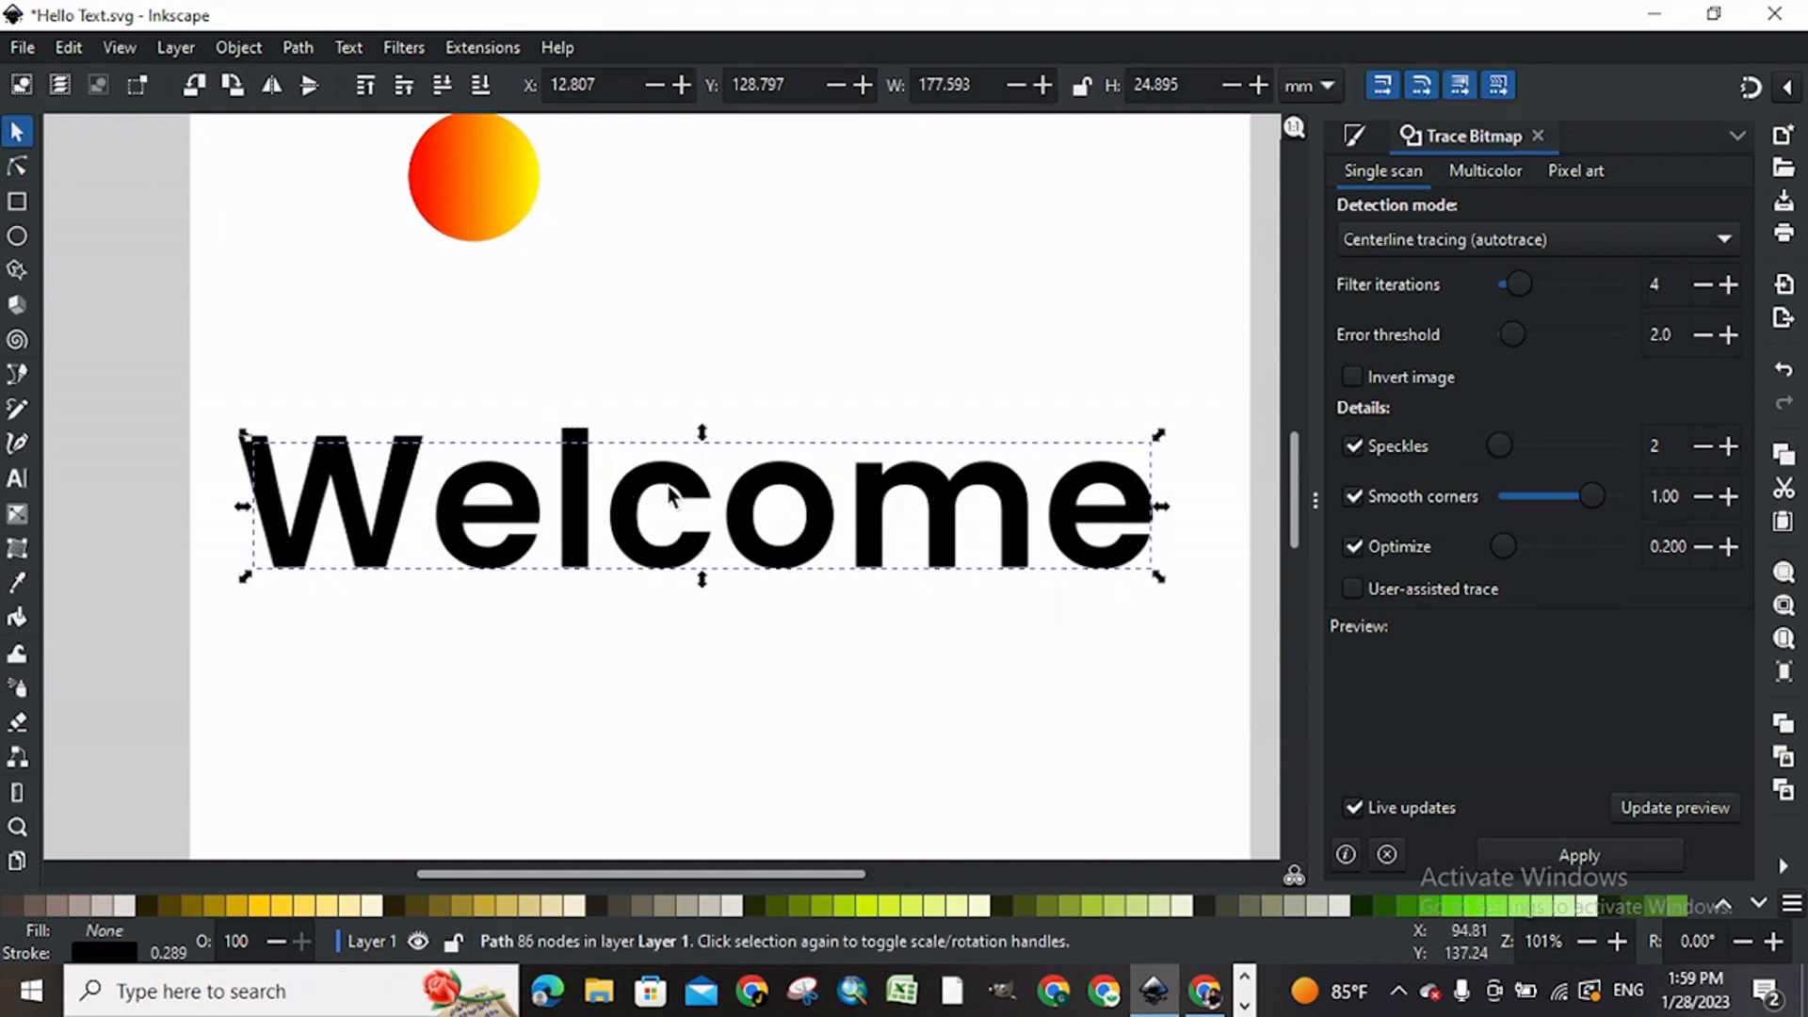
left_click_drag(686, 484, 706, 362)
left_click(673, 558)
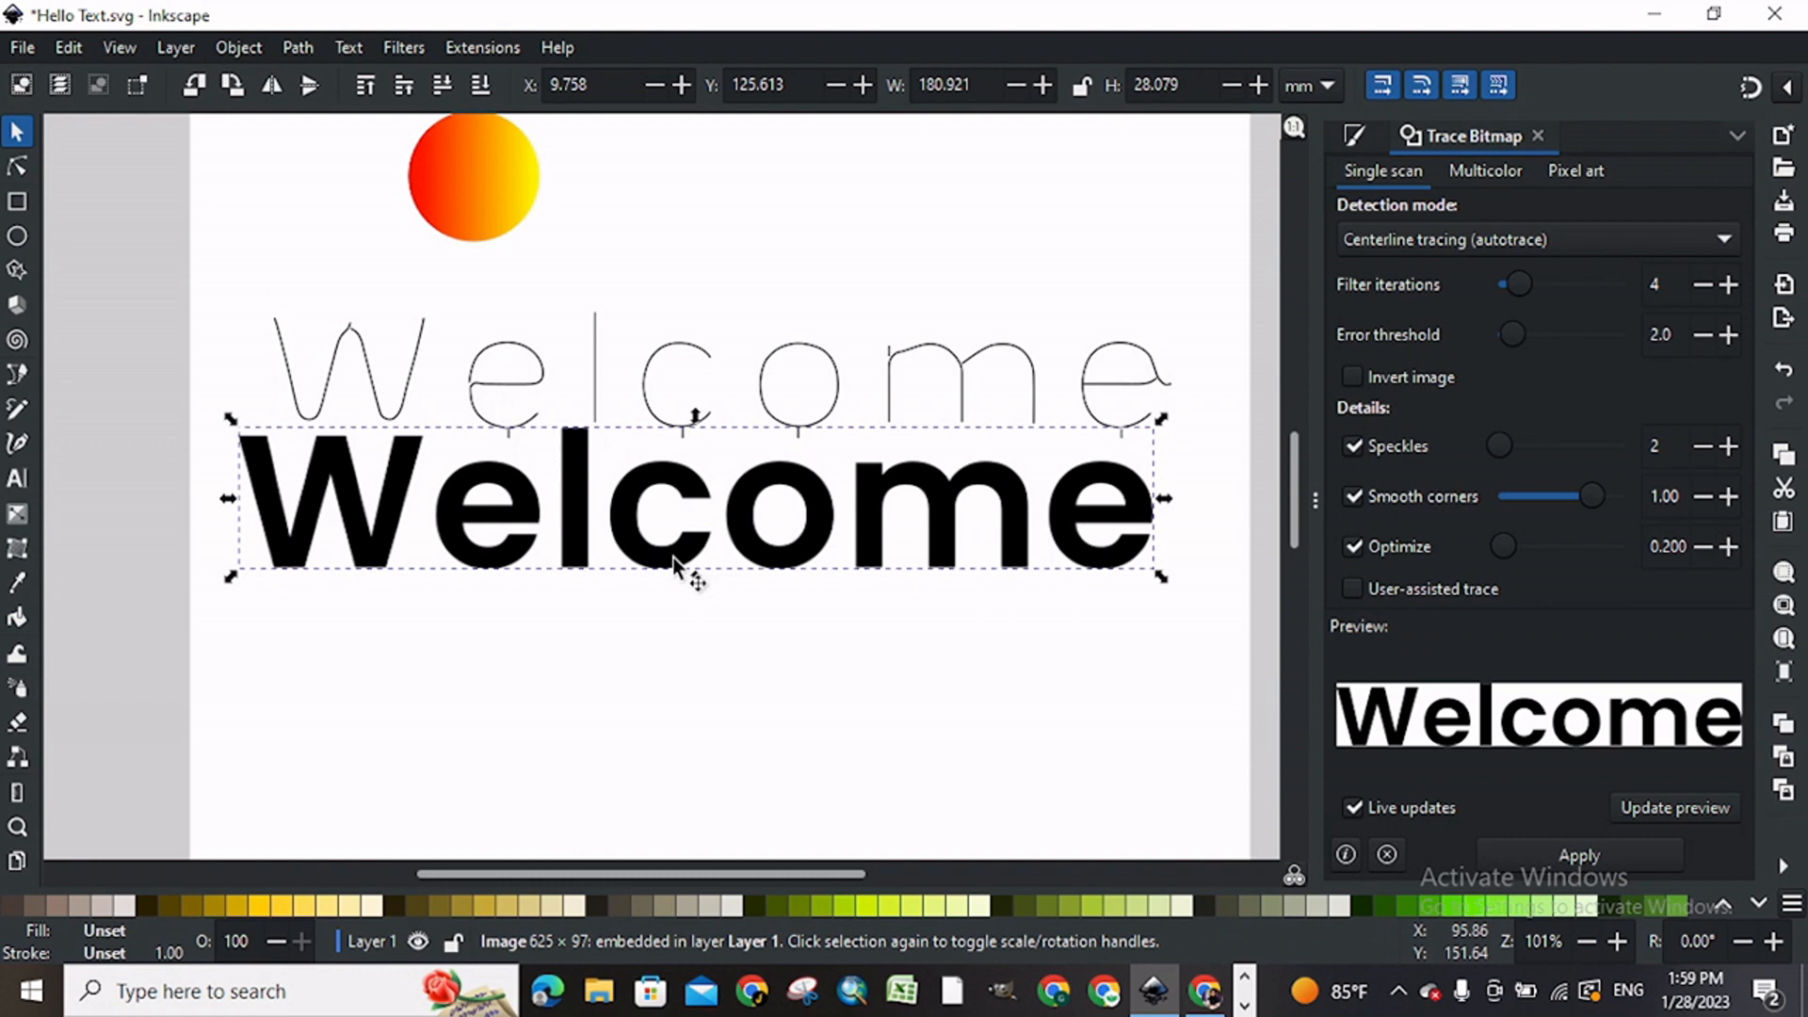
key("Delete")
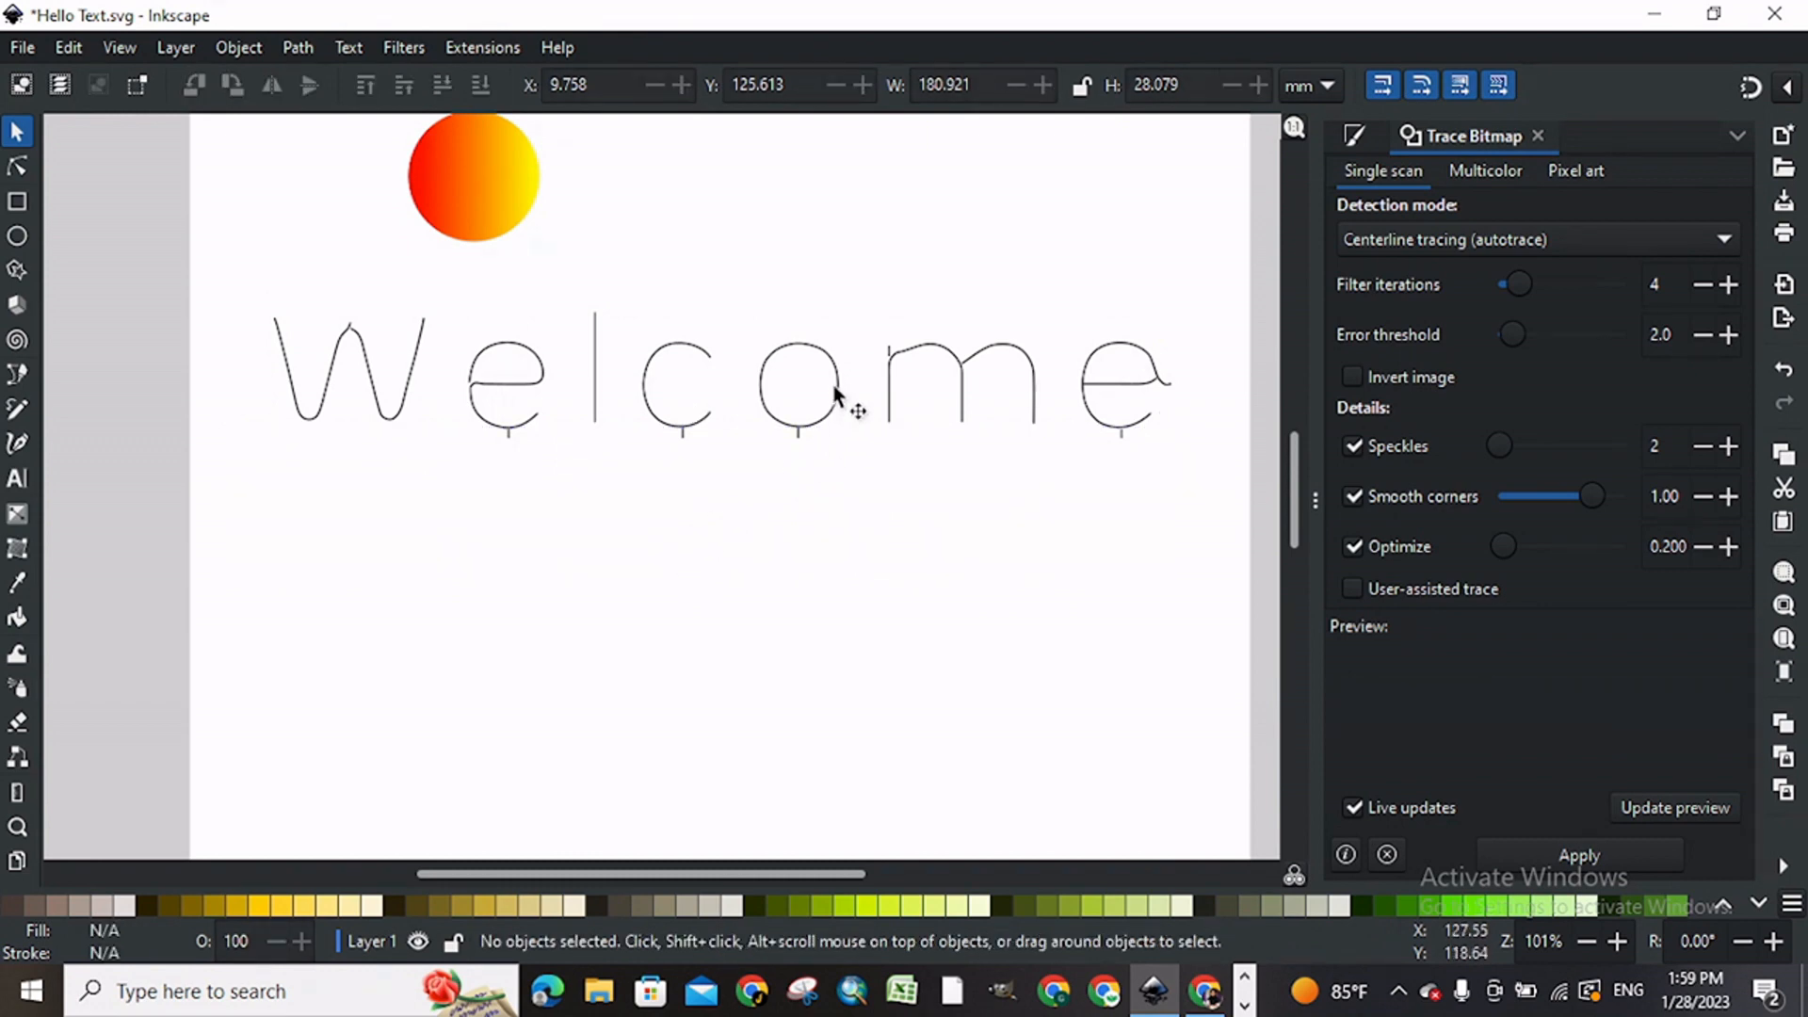
Step: Move the traced Welcome path down the page and enlarge it to about 189 mm wide
left_click_drag(825, 388, 827, 497)
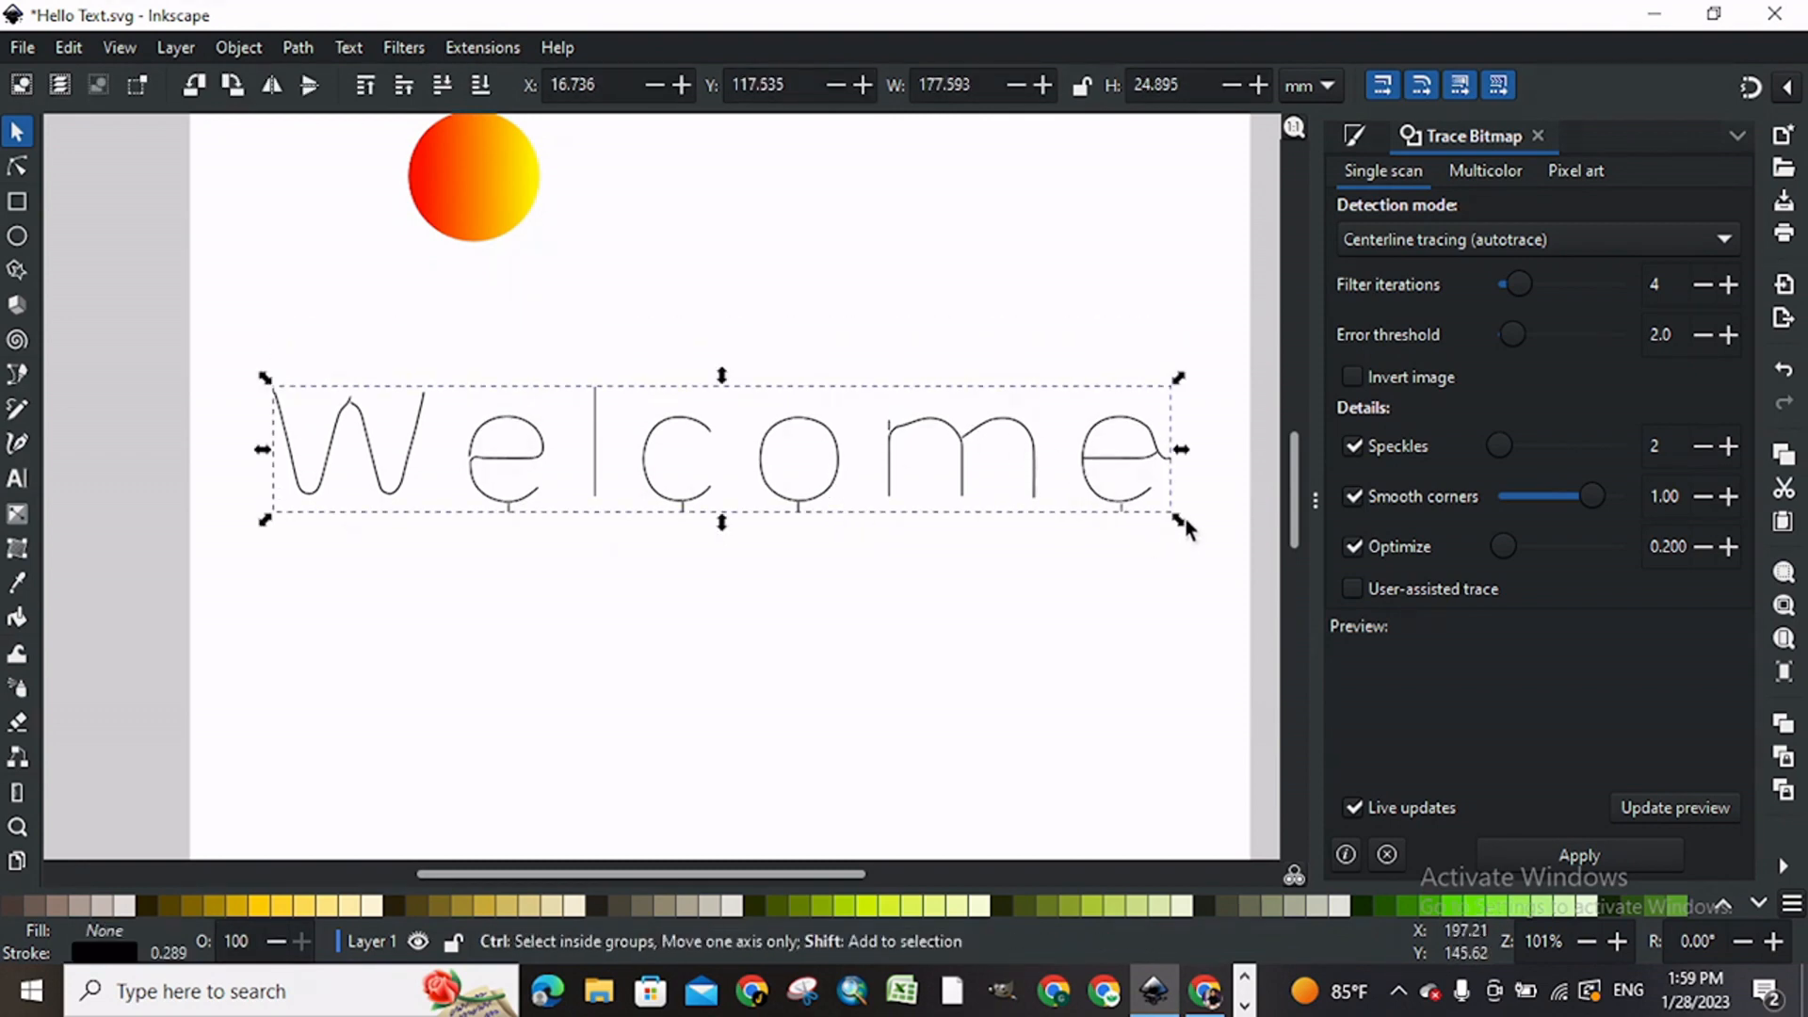
left_click_drag(1178, 517, 1214, 555)
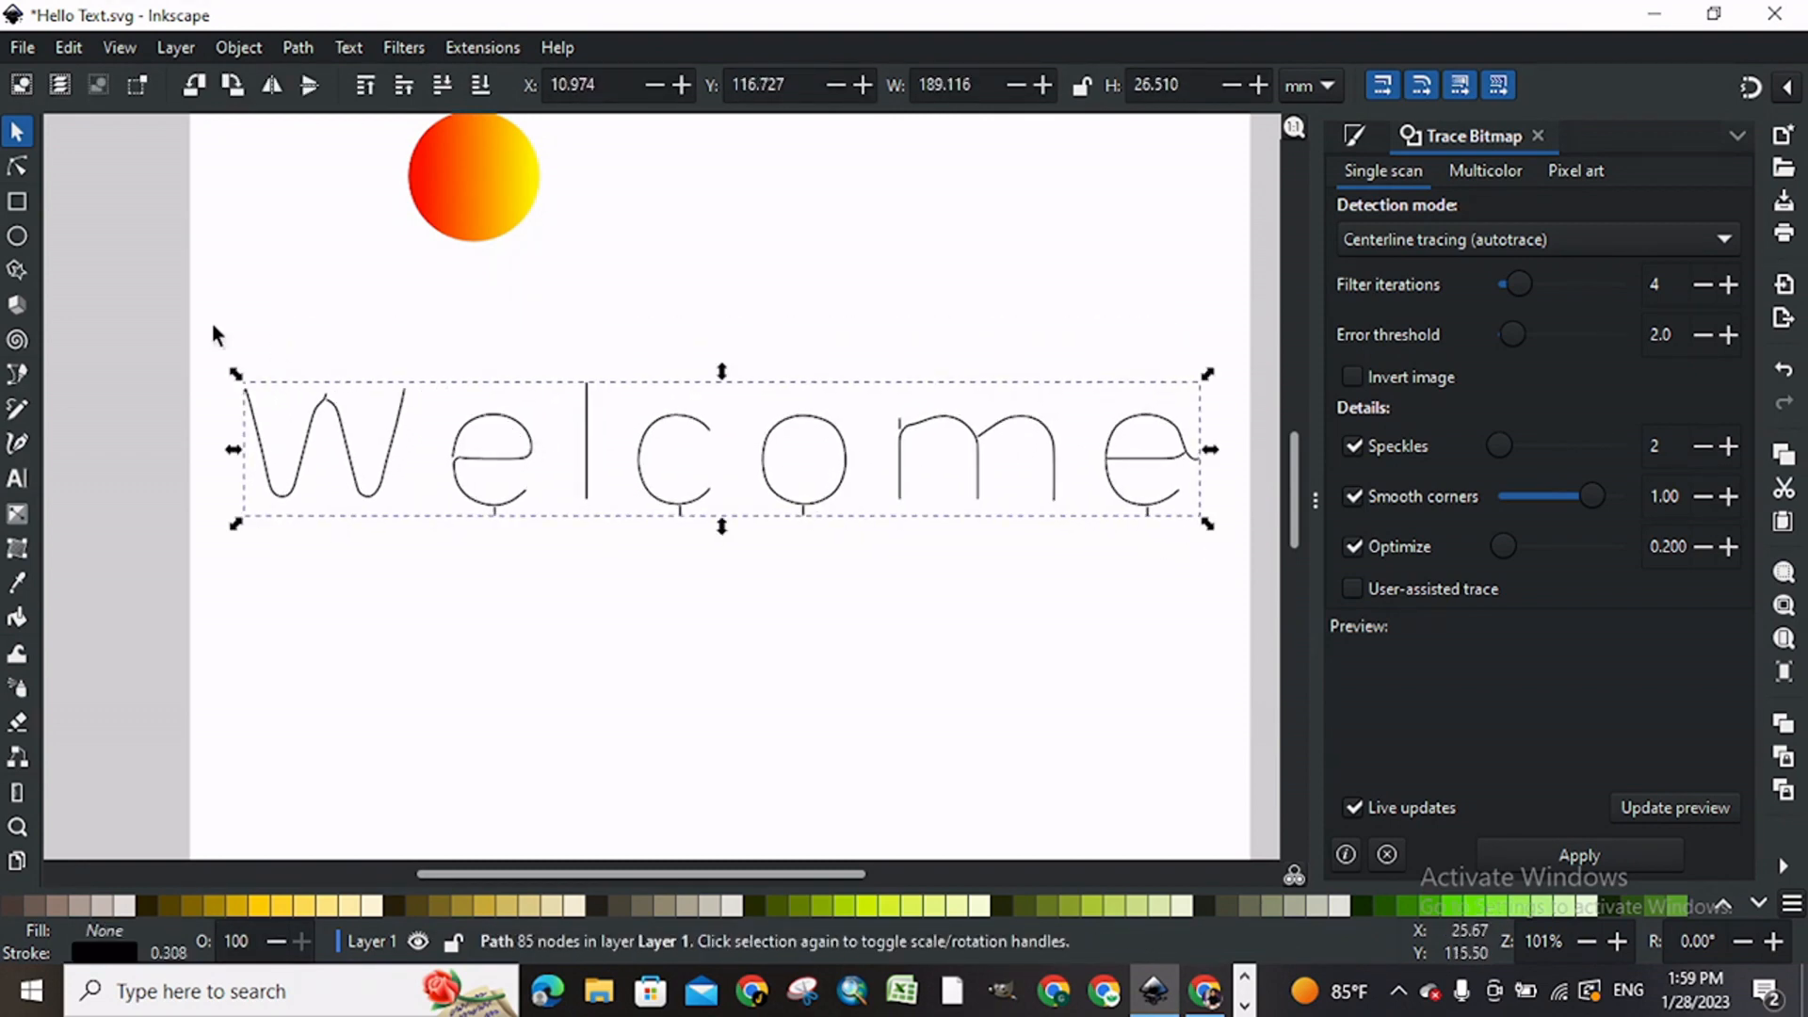
Step: Delete the stray node sticking out below the first e of the Welcome path
left_click(20, 168)
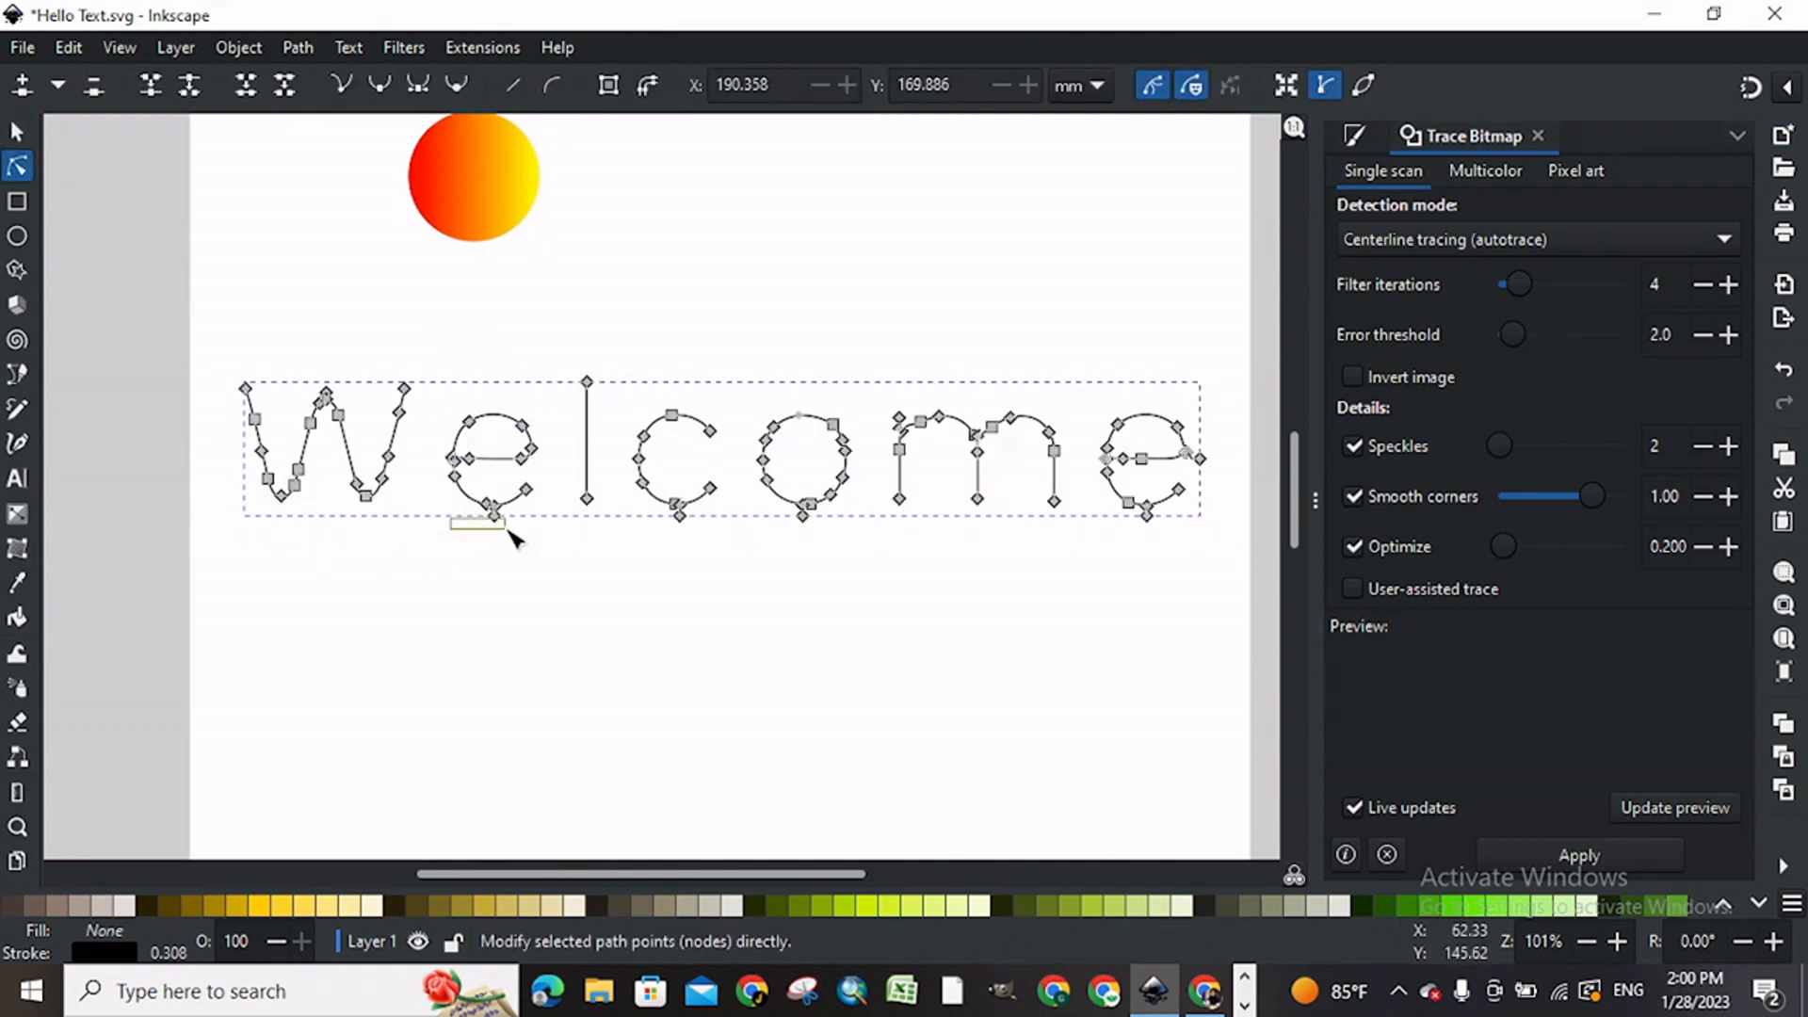
left_click_drag(459, 510, 518, 563)
left_click(492, 515)
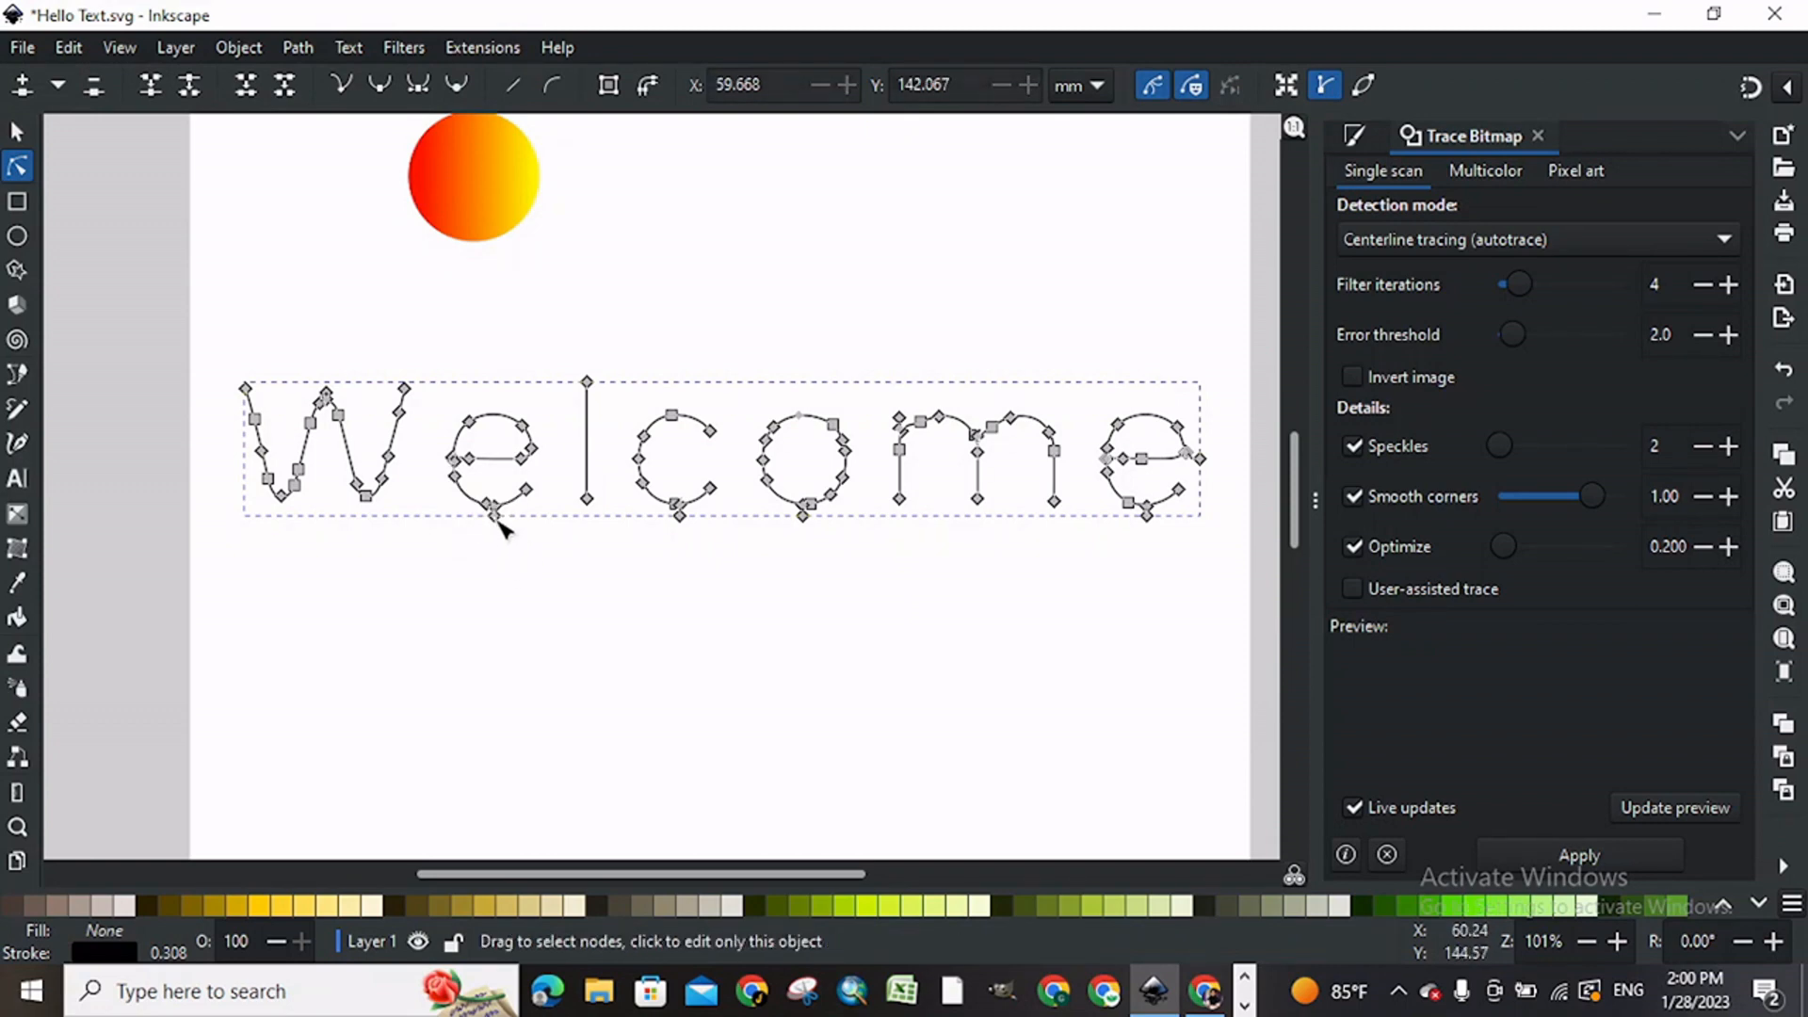
key("Escape")
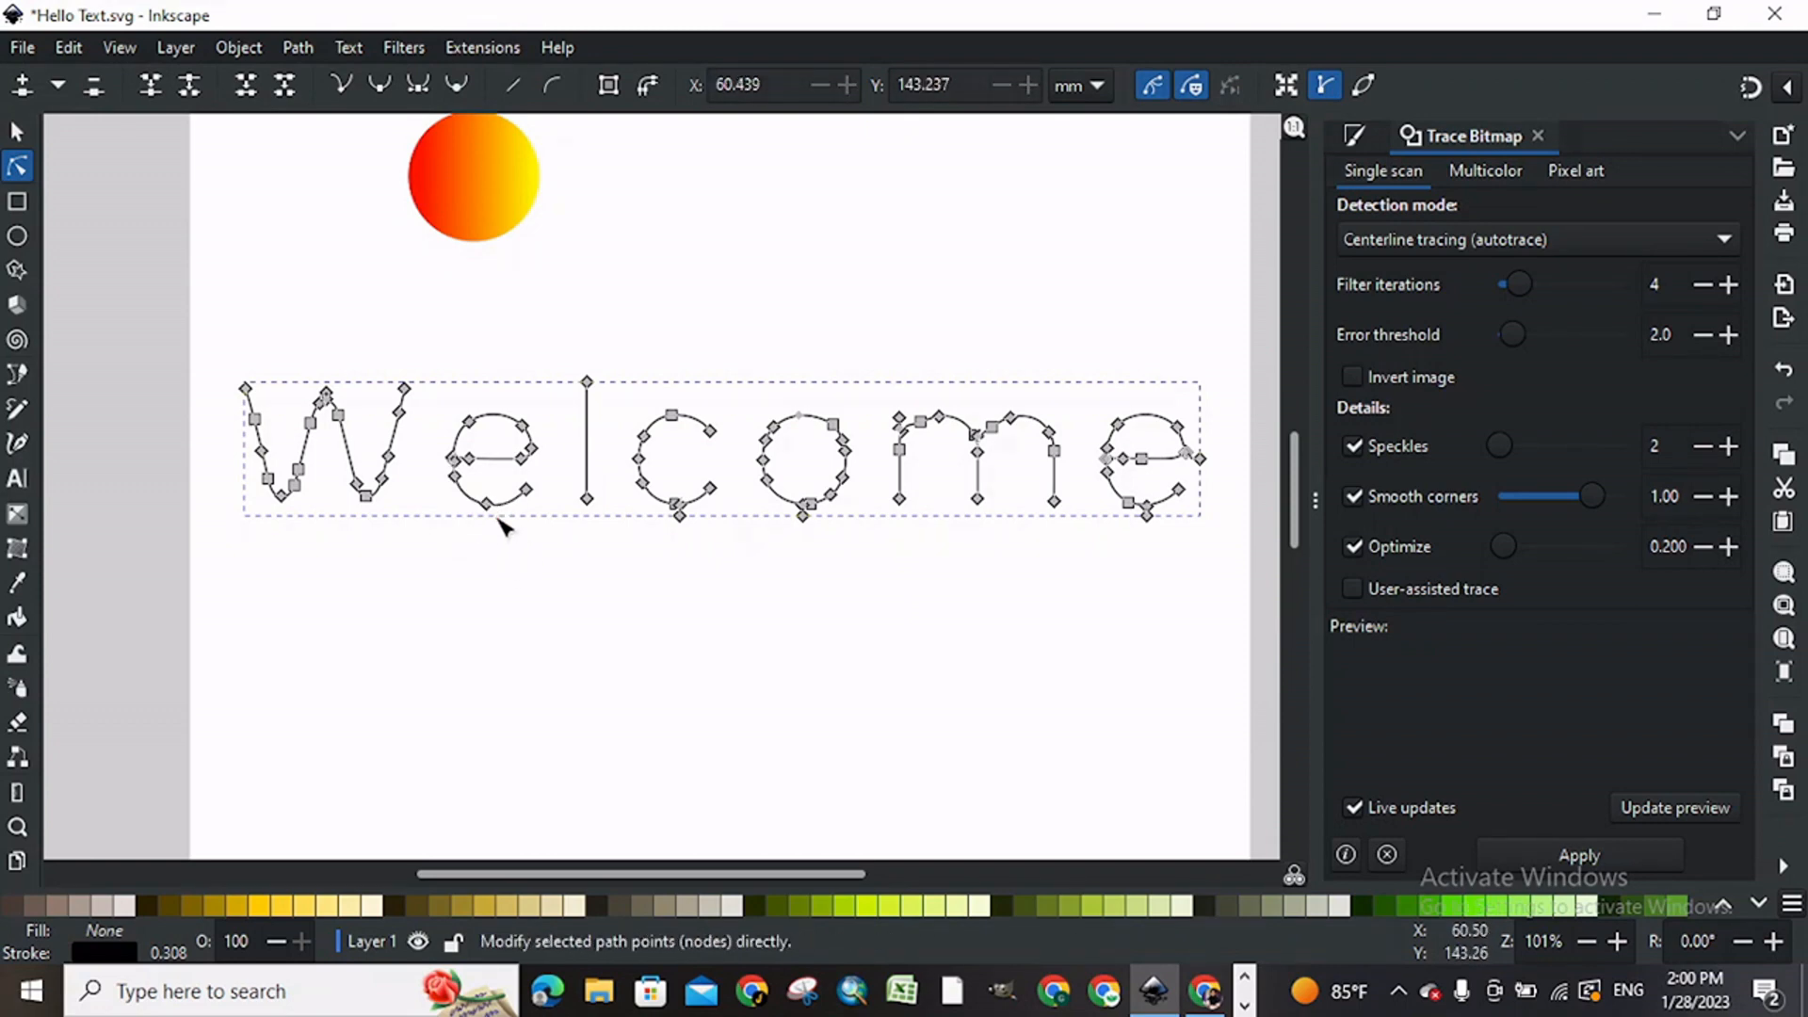
Step: Delete the stray end nodes below the c, the o and the last e, plus the one sticking out of the last e's side
left_click(679, 516)
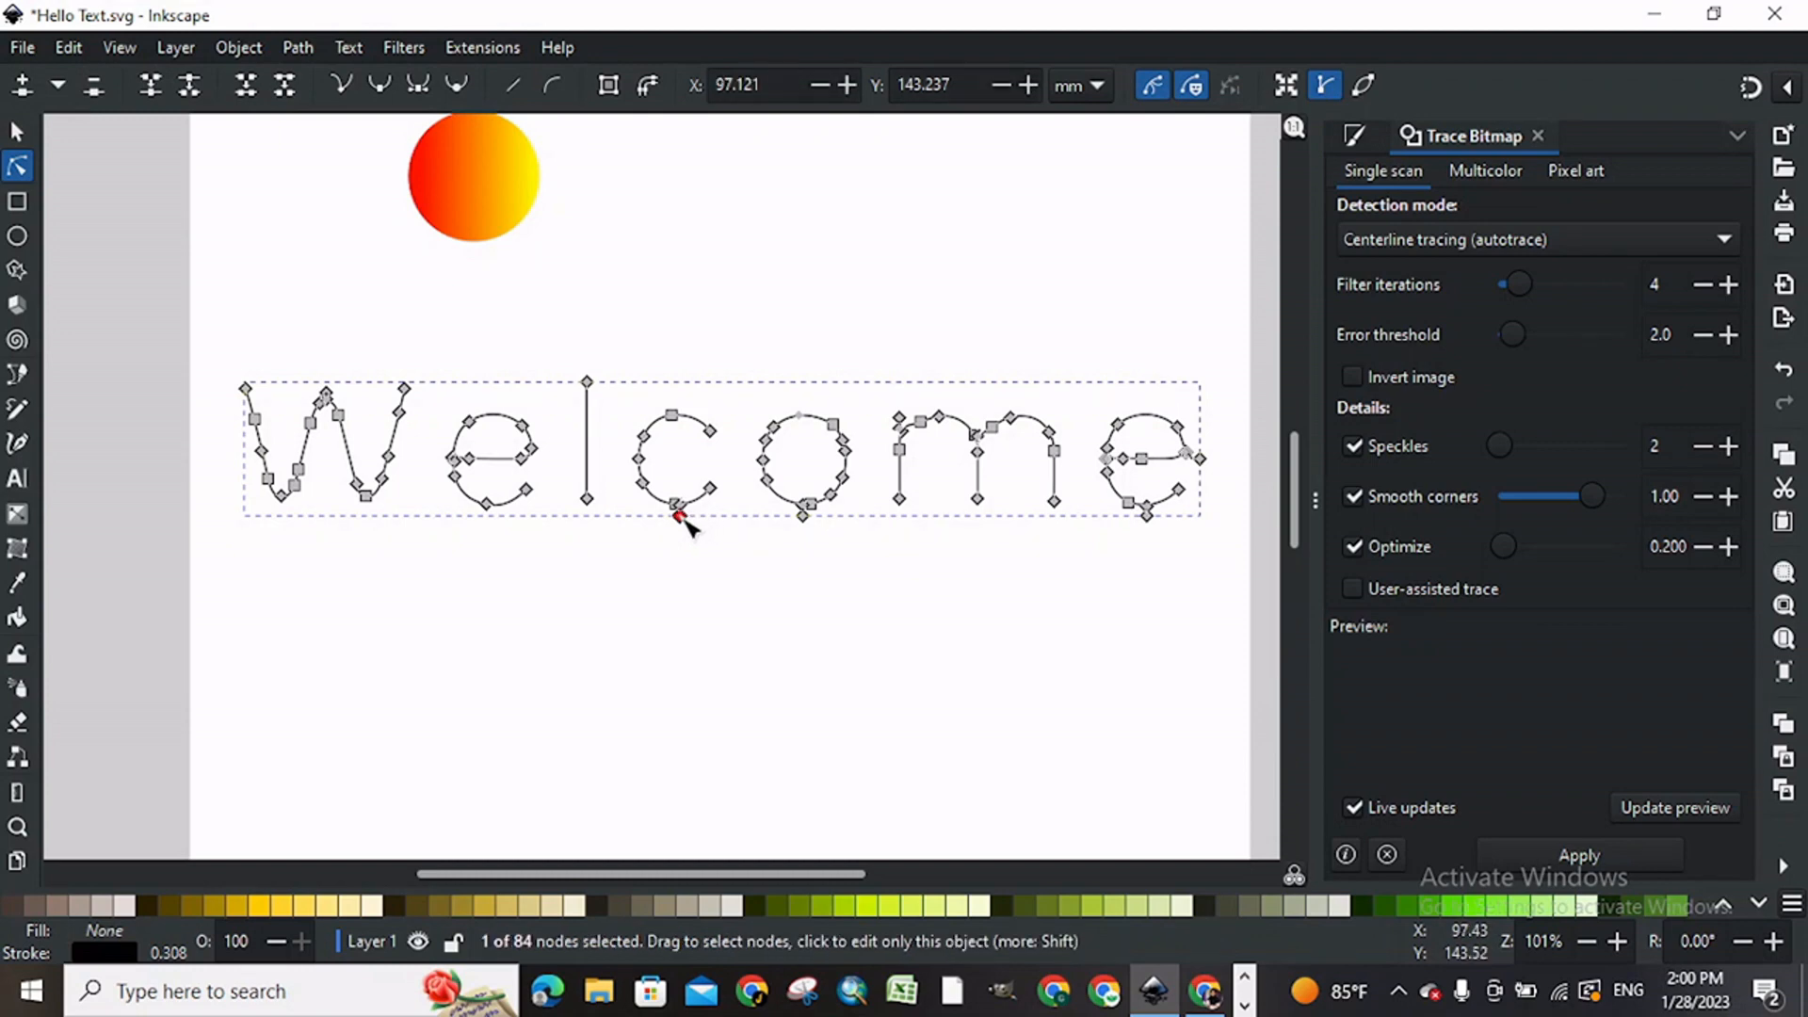
left_click(802, 516, "shift")
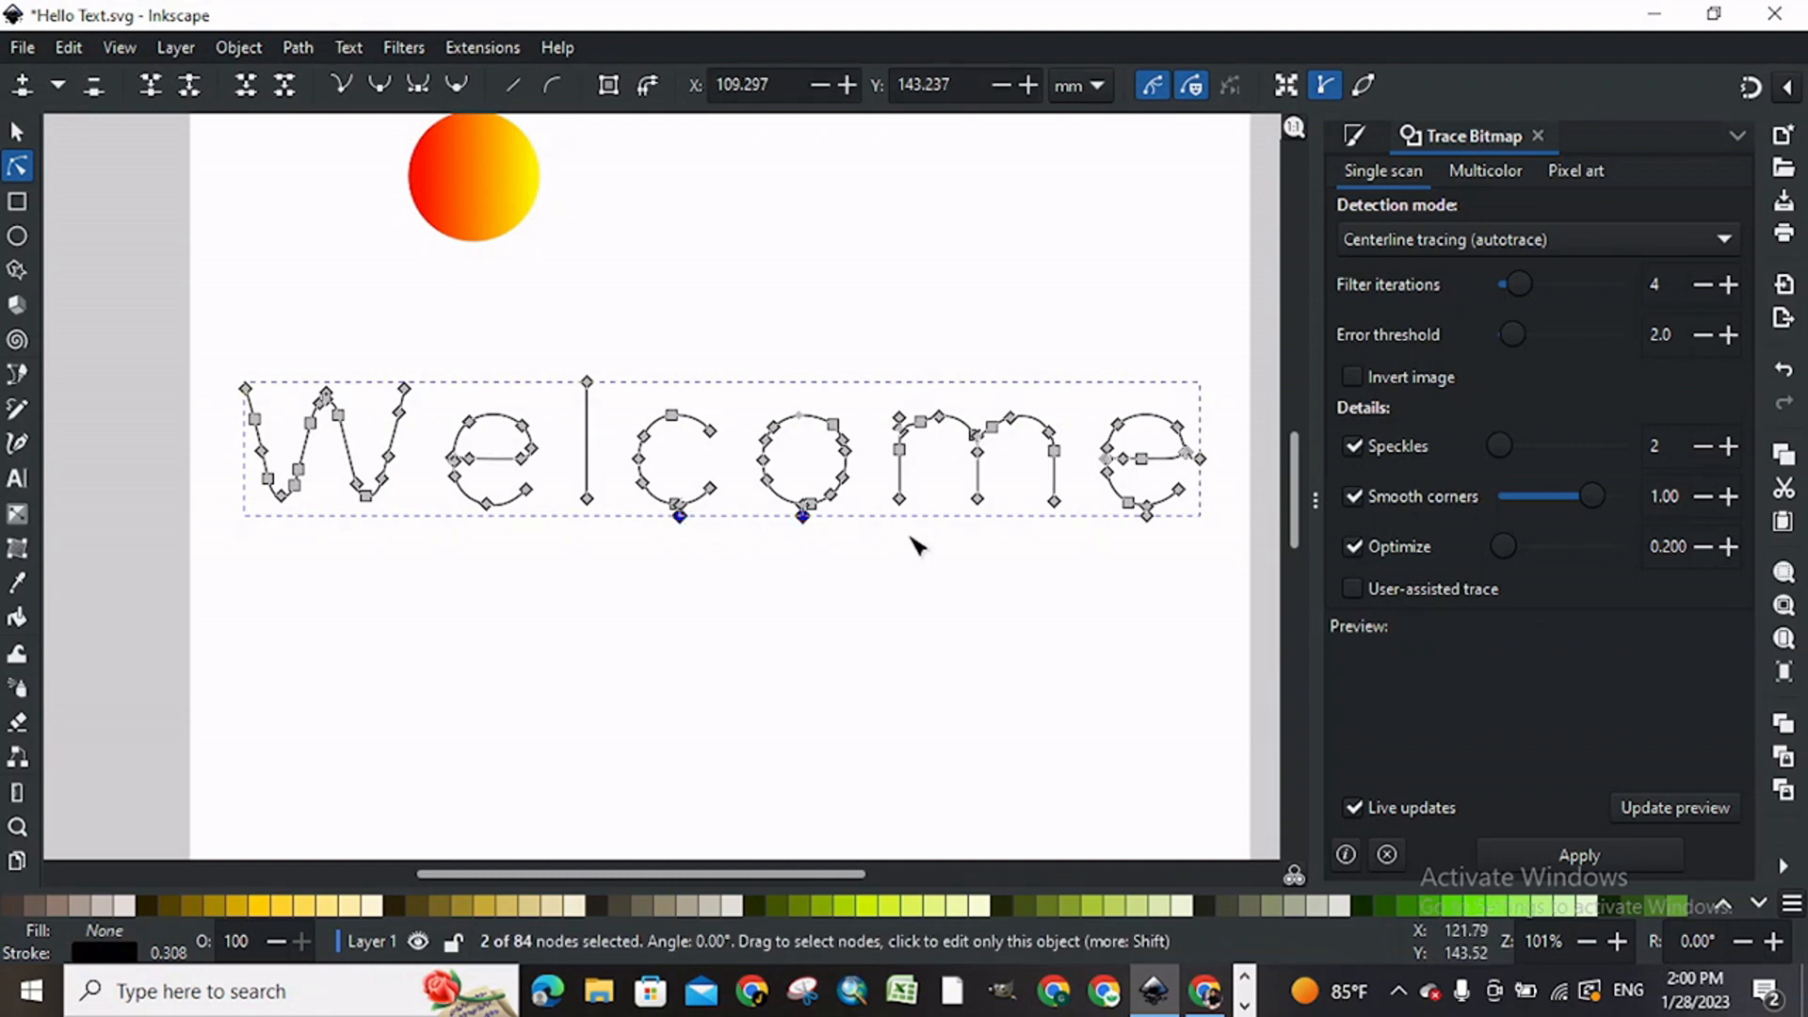
left_click(1147, 516, "shift")
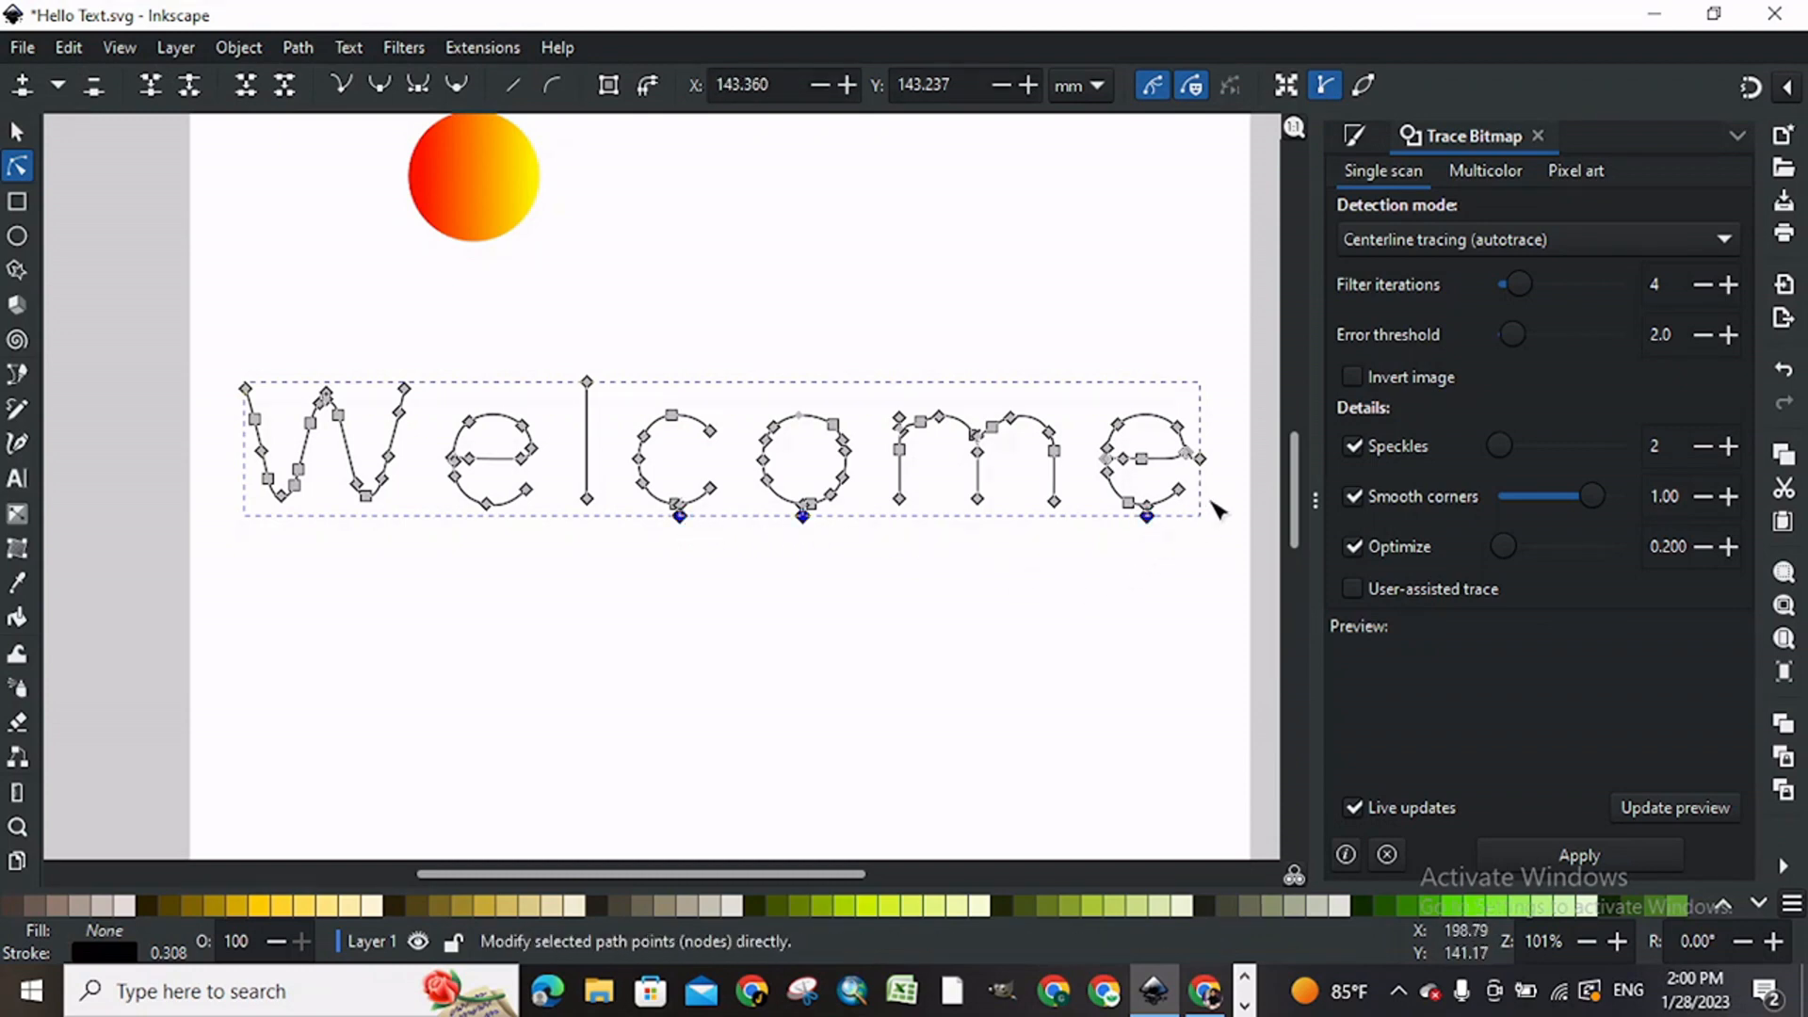
left_click(1202, 460, "shift")
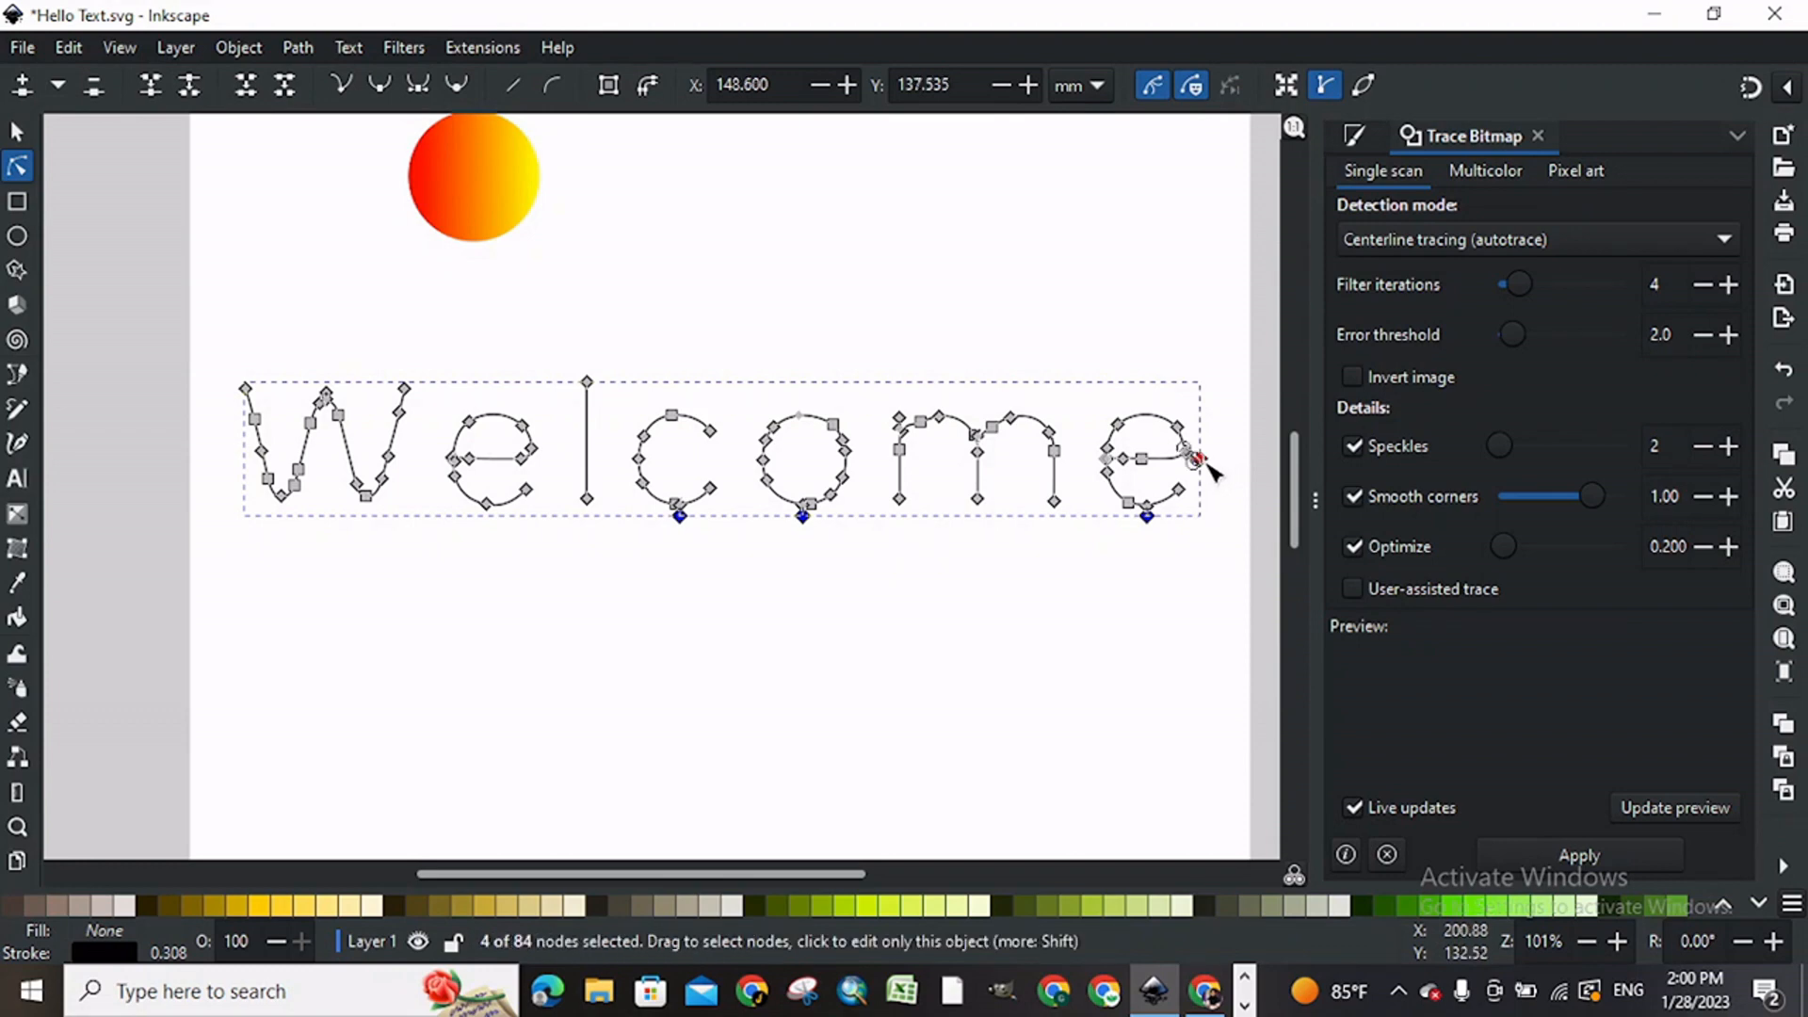
key("Delete")
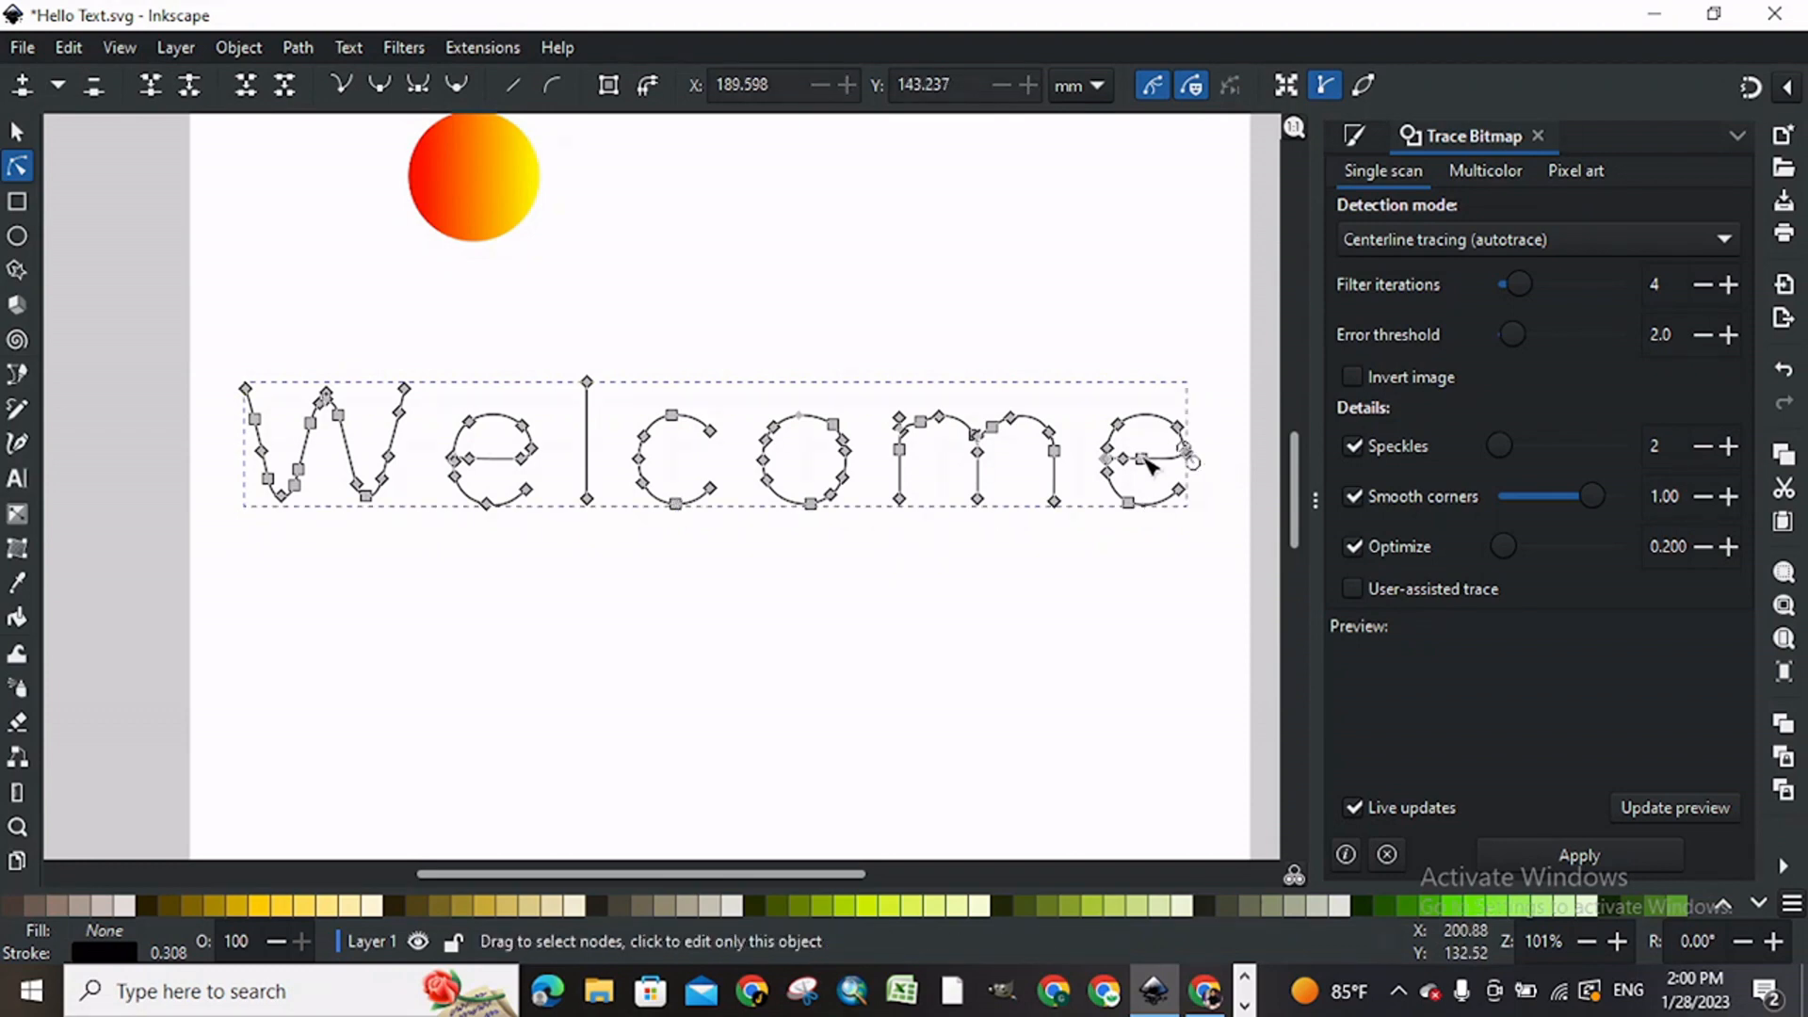
Step: Delete the stray node at the W's middle peak in the Welcome path
left_click(457, 295)
left_click(331, 403)
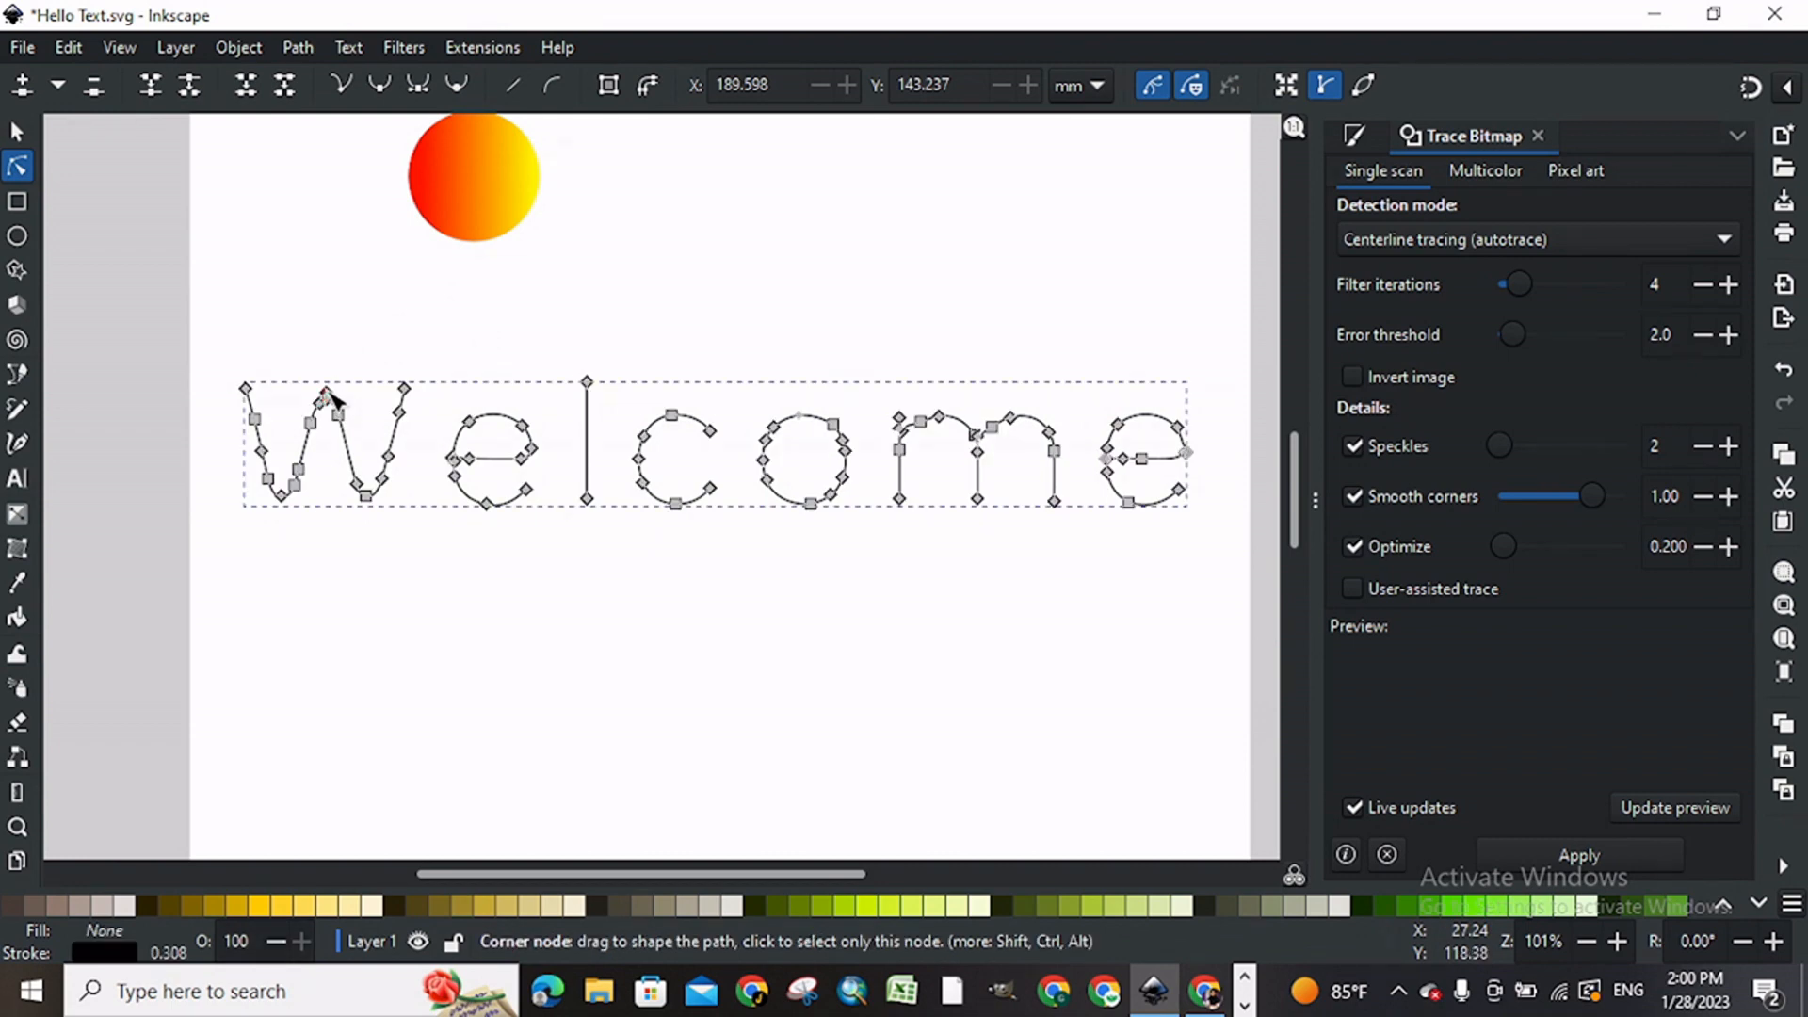
left_click(330, 395)
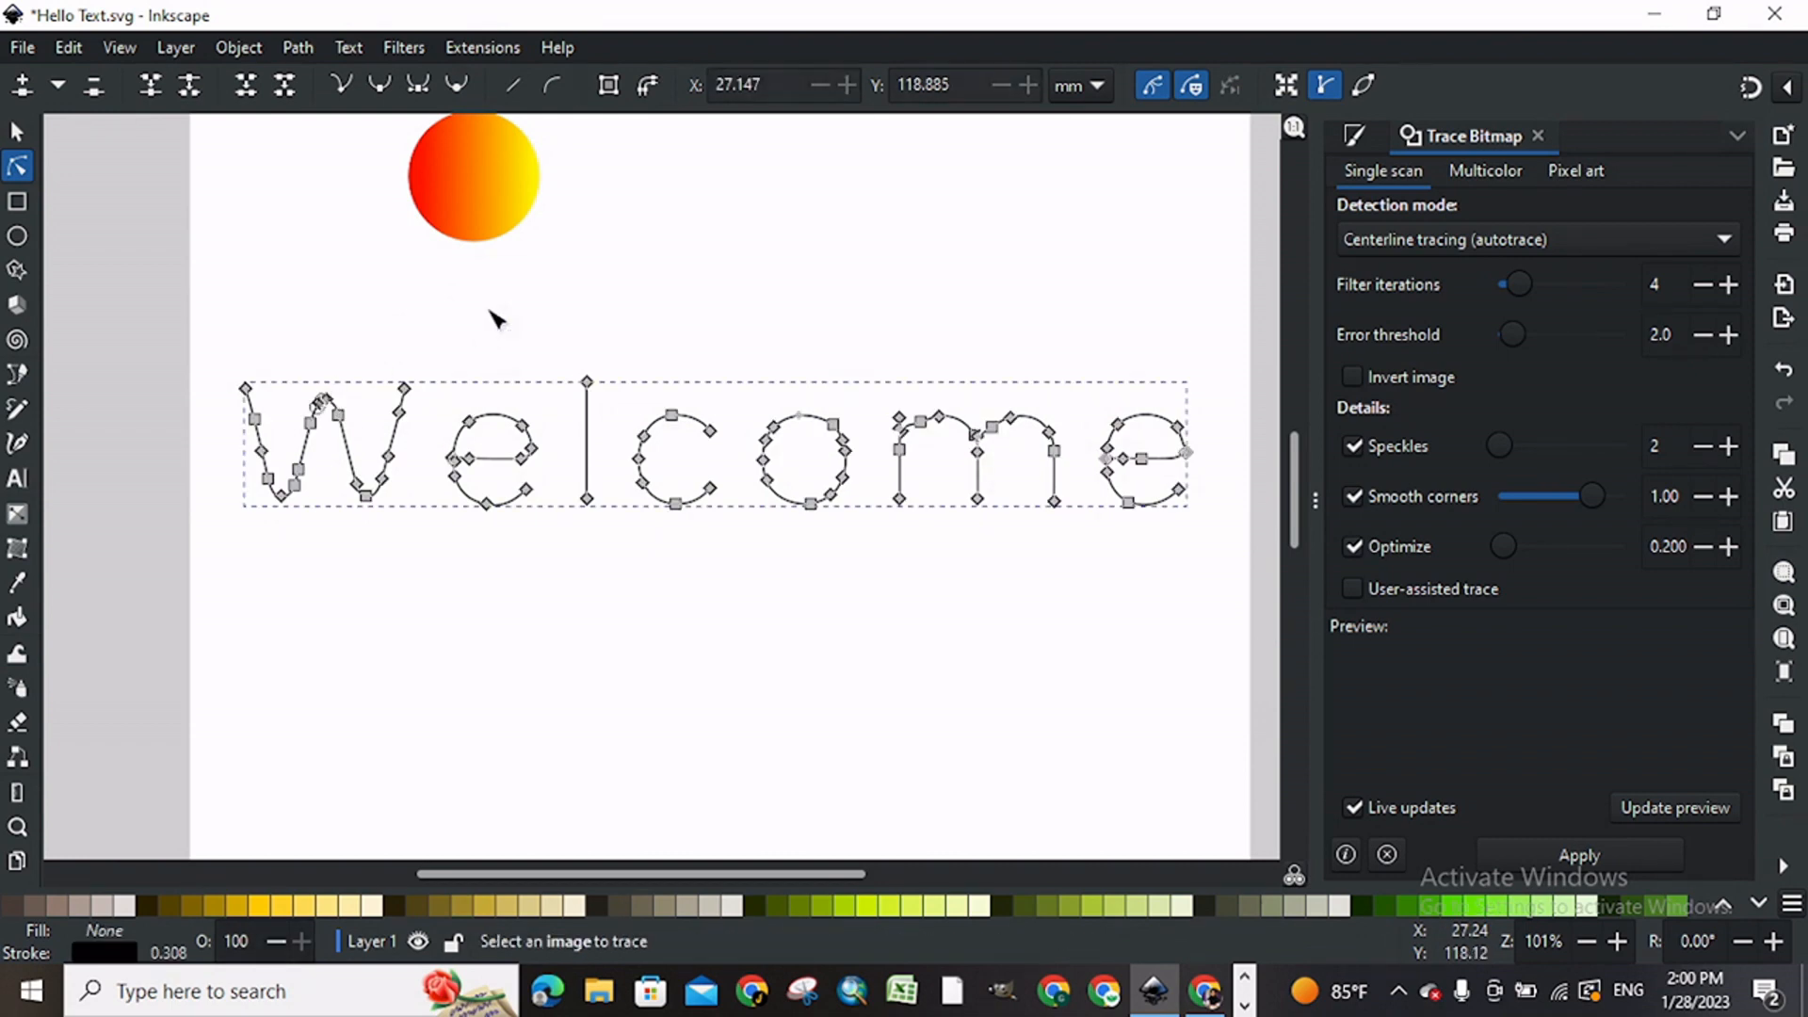
left_click(768, 273)
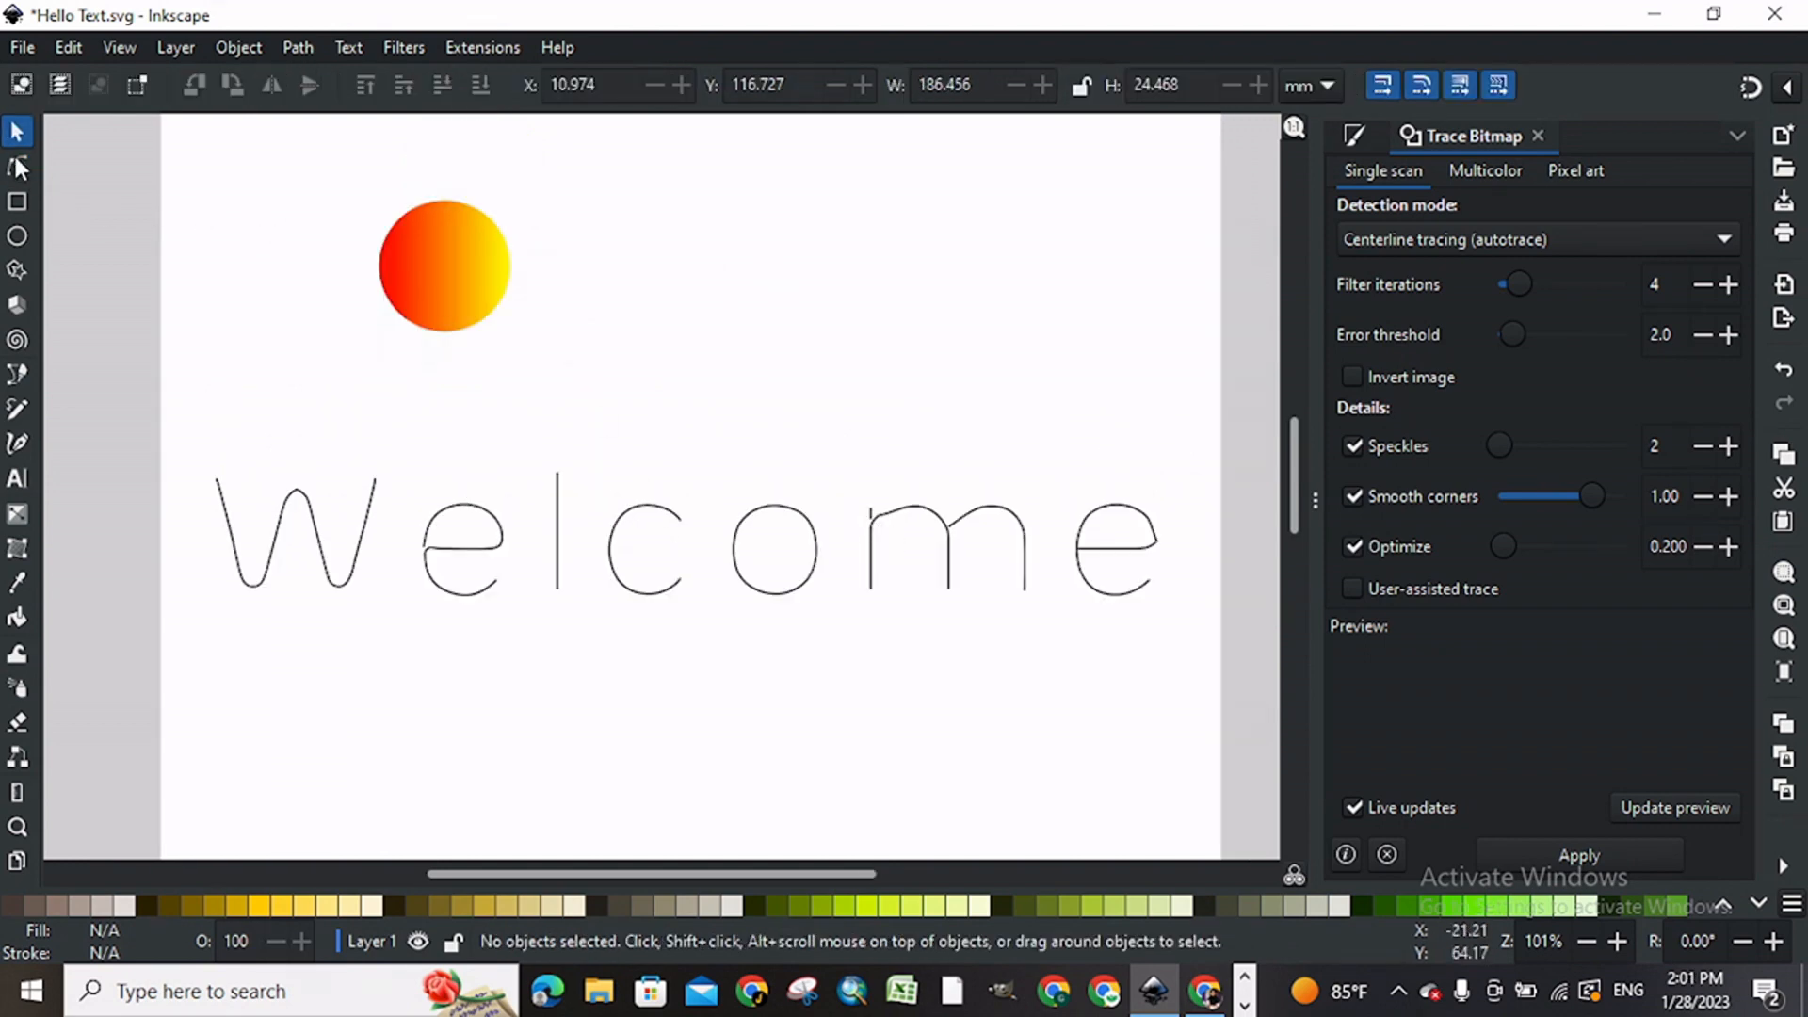
Step: Close the gap at the W's middle peak and delete the stray node above the m's first stem
left_click(16, 166)
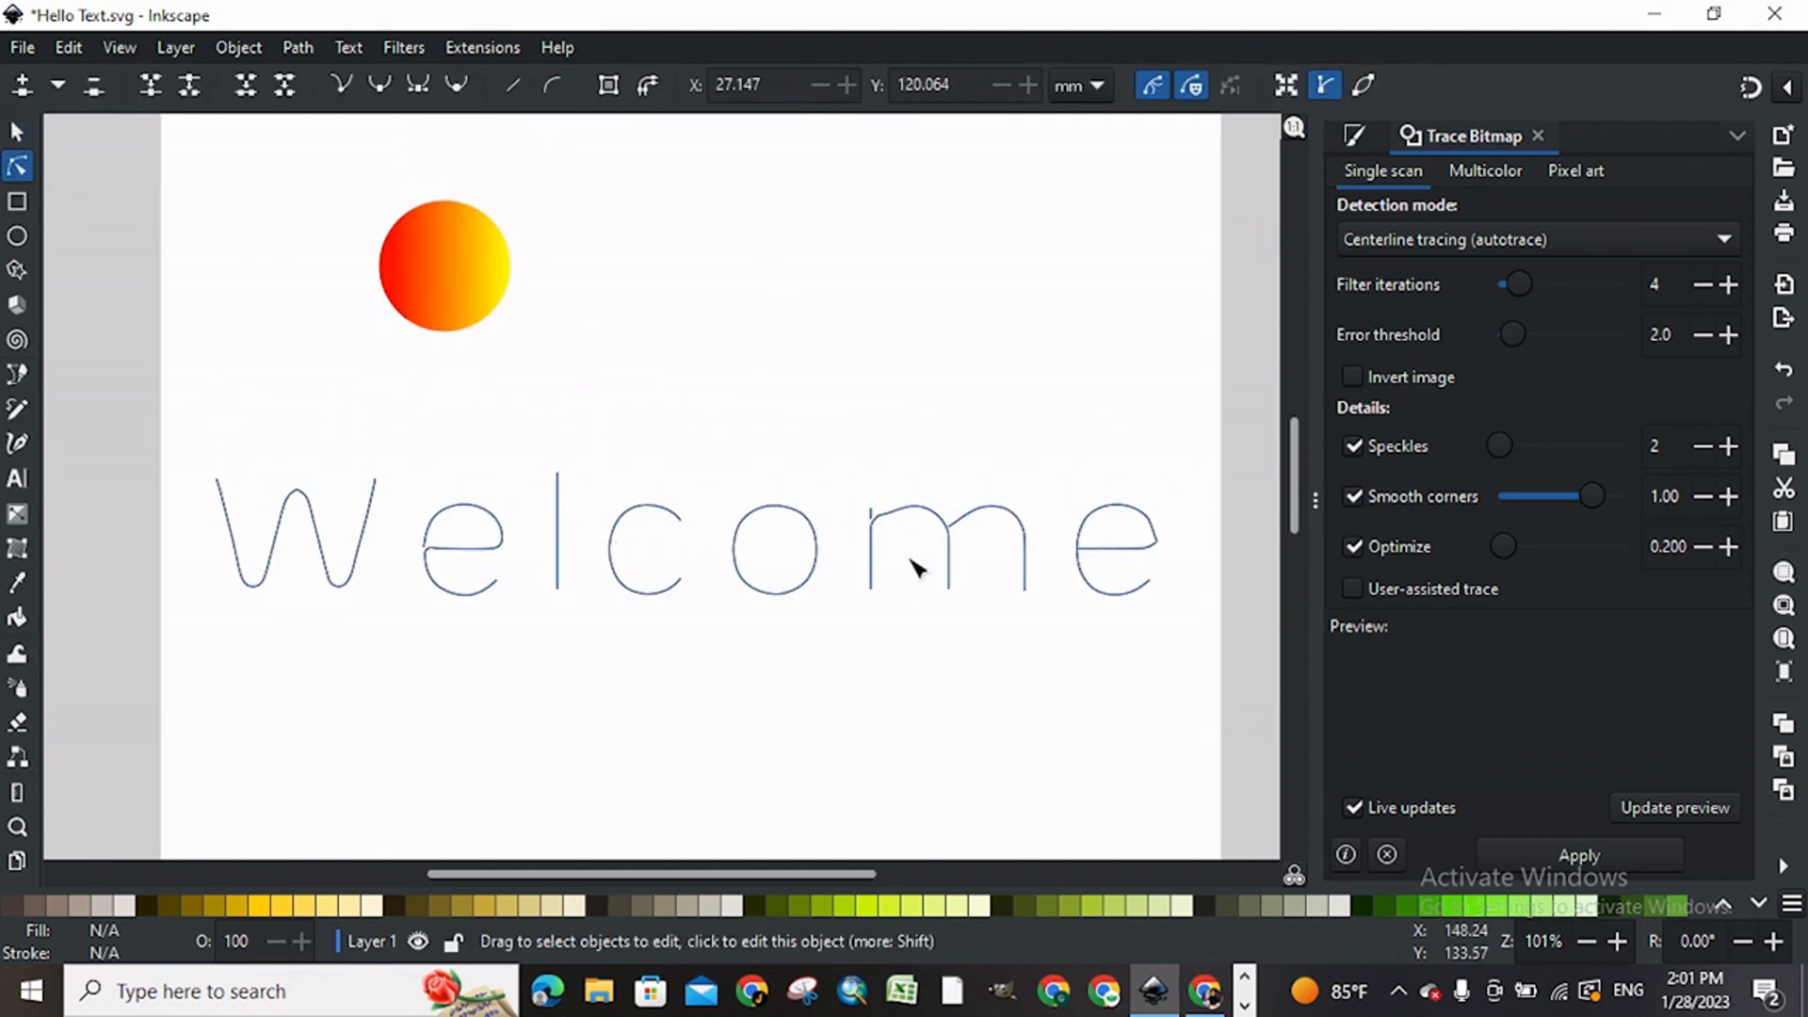
left_click(874, 565)
left_click(870, 508)
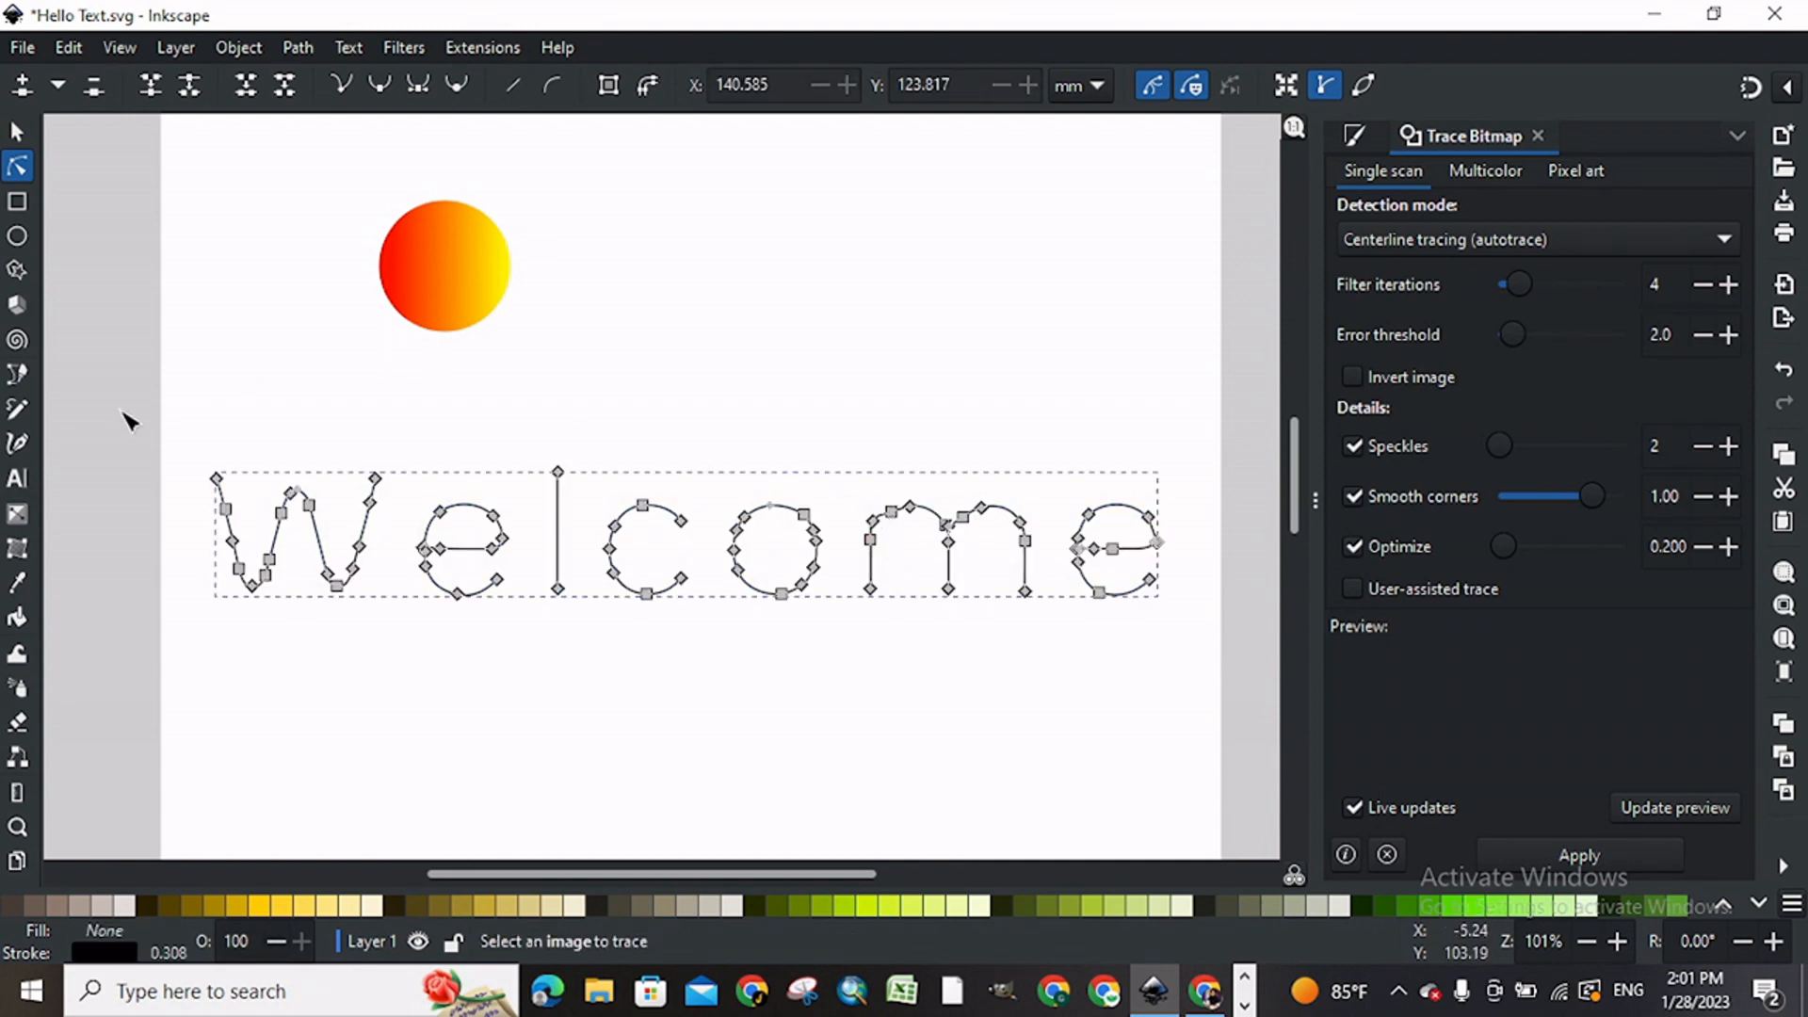
Step: Shrink the gradient circle about its centre to about 20 mm across
left_click(15, 133)
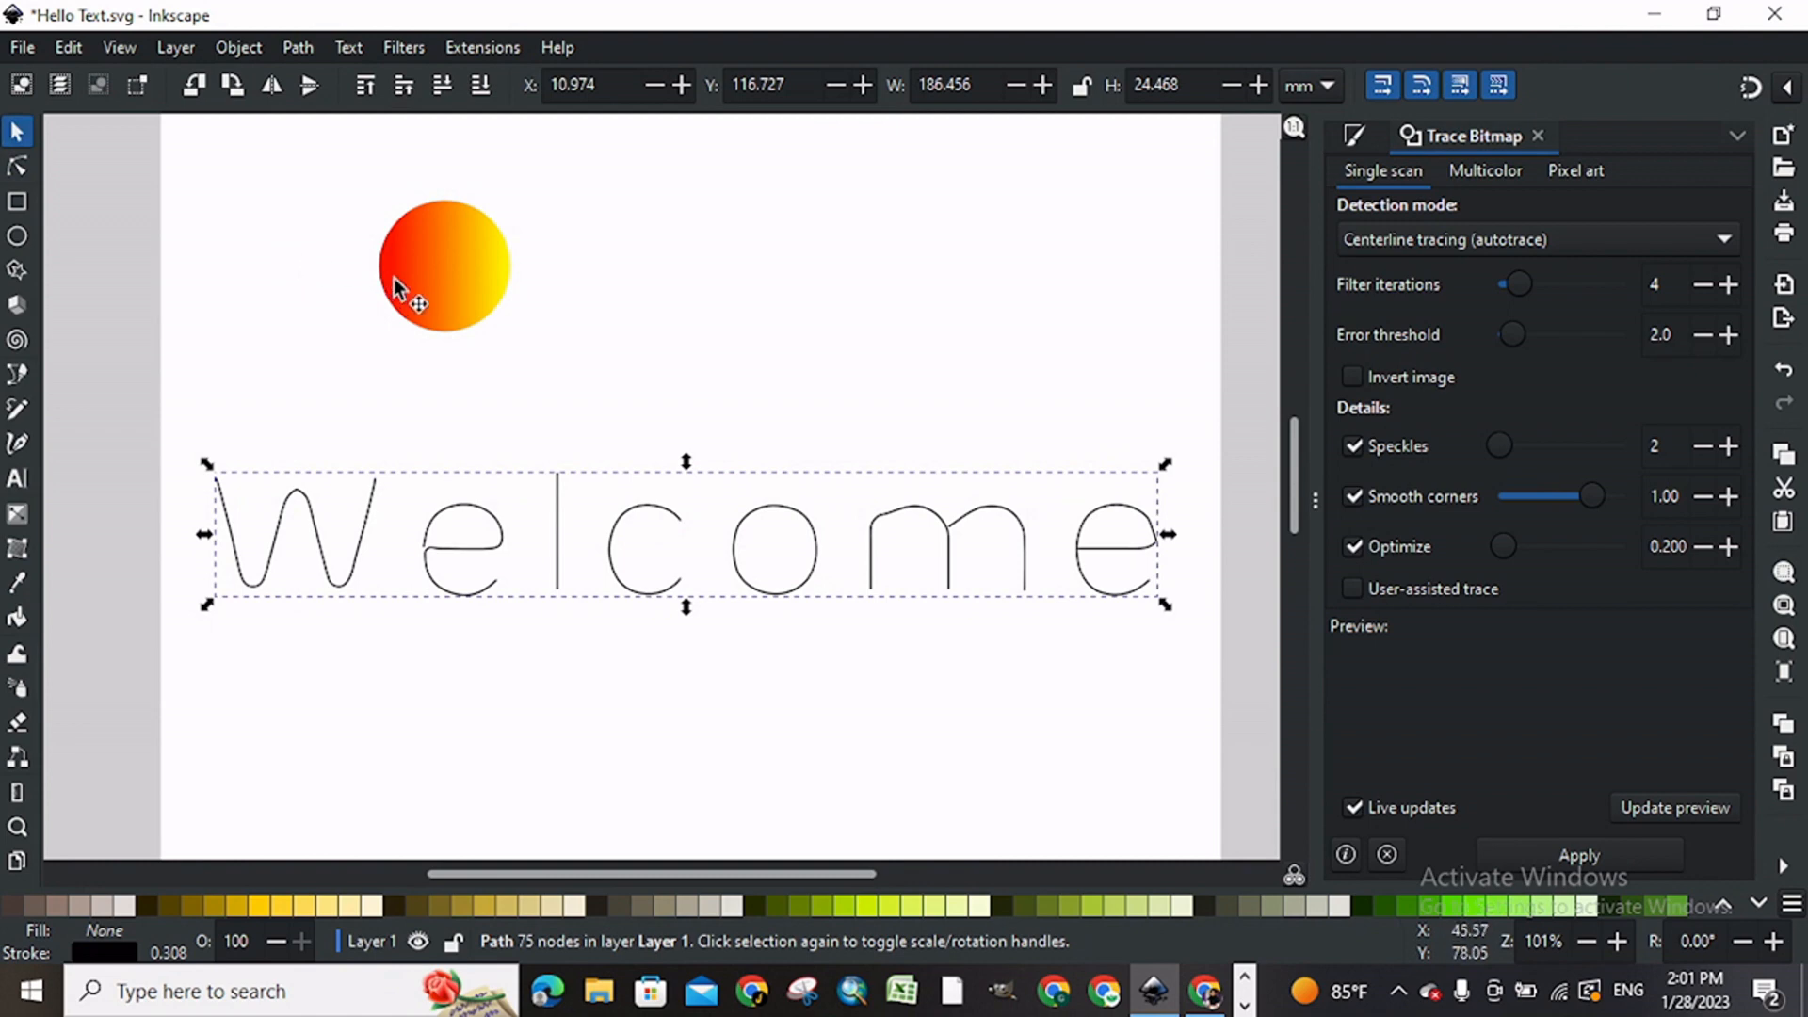
left_click(420, 281, "shift")
left_click(646, 354)
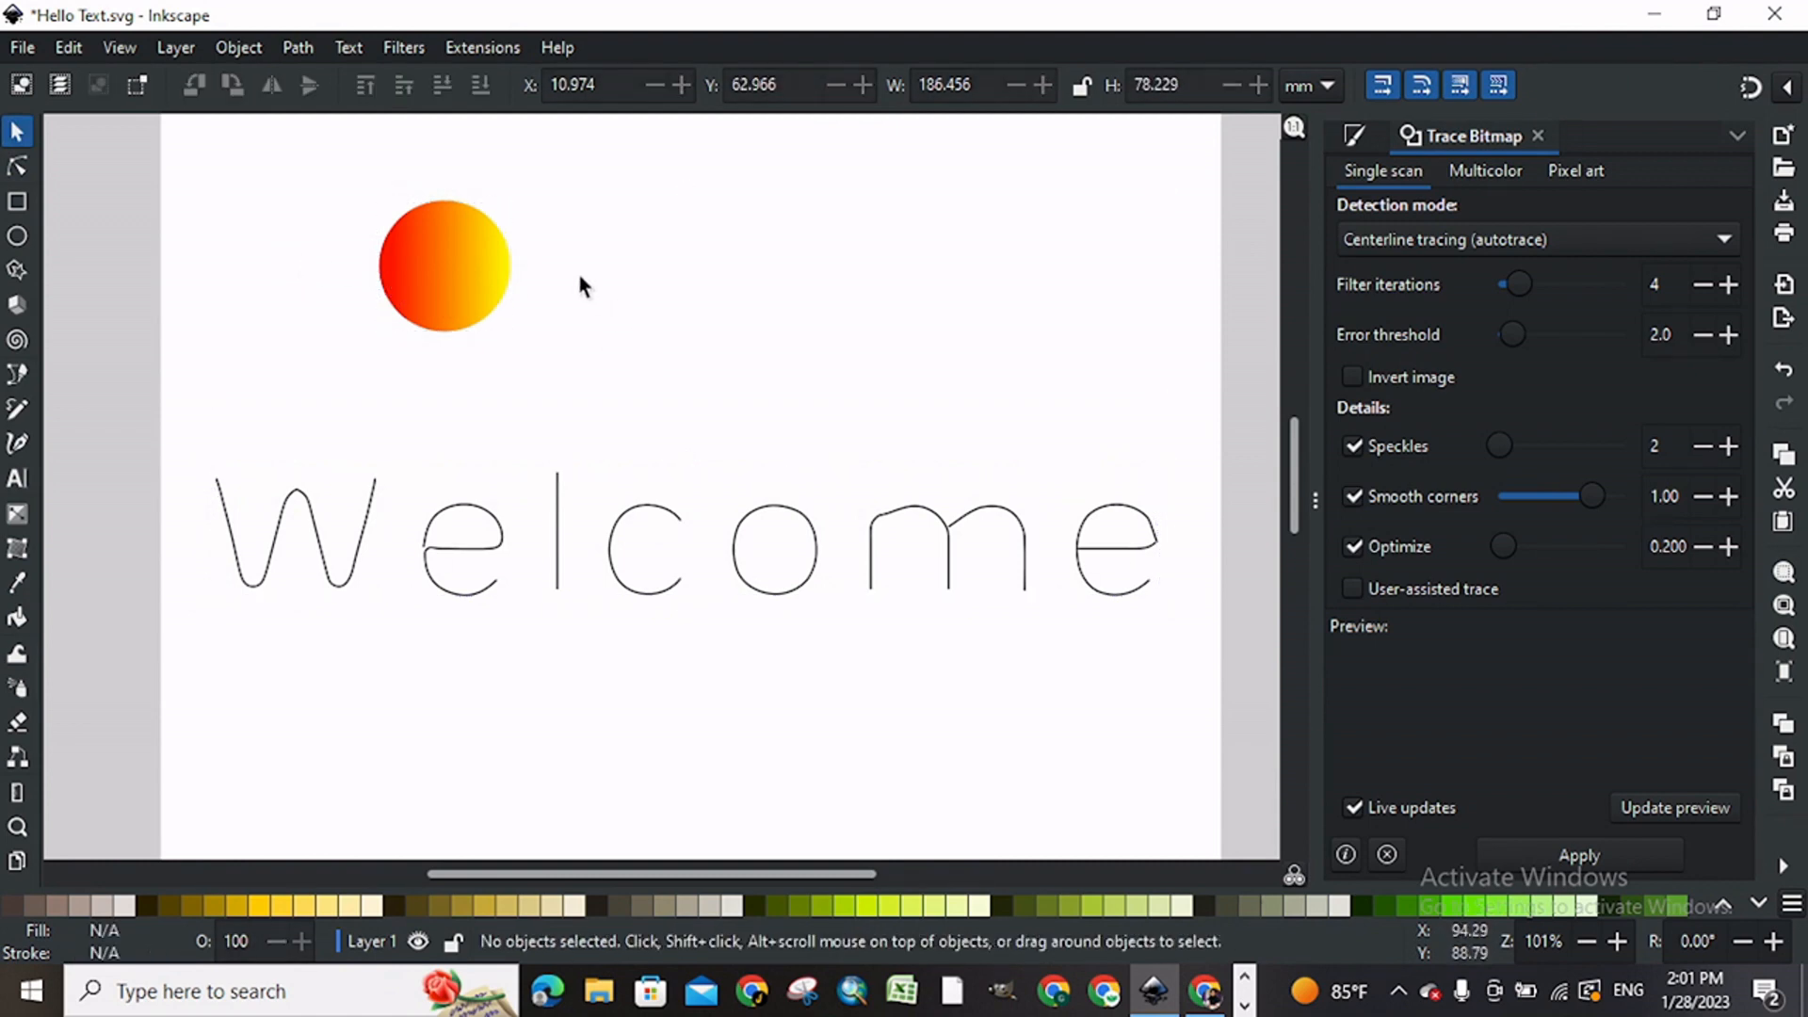
left_click(502, 254)
left_click_drag(517, 337, 507, 331)
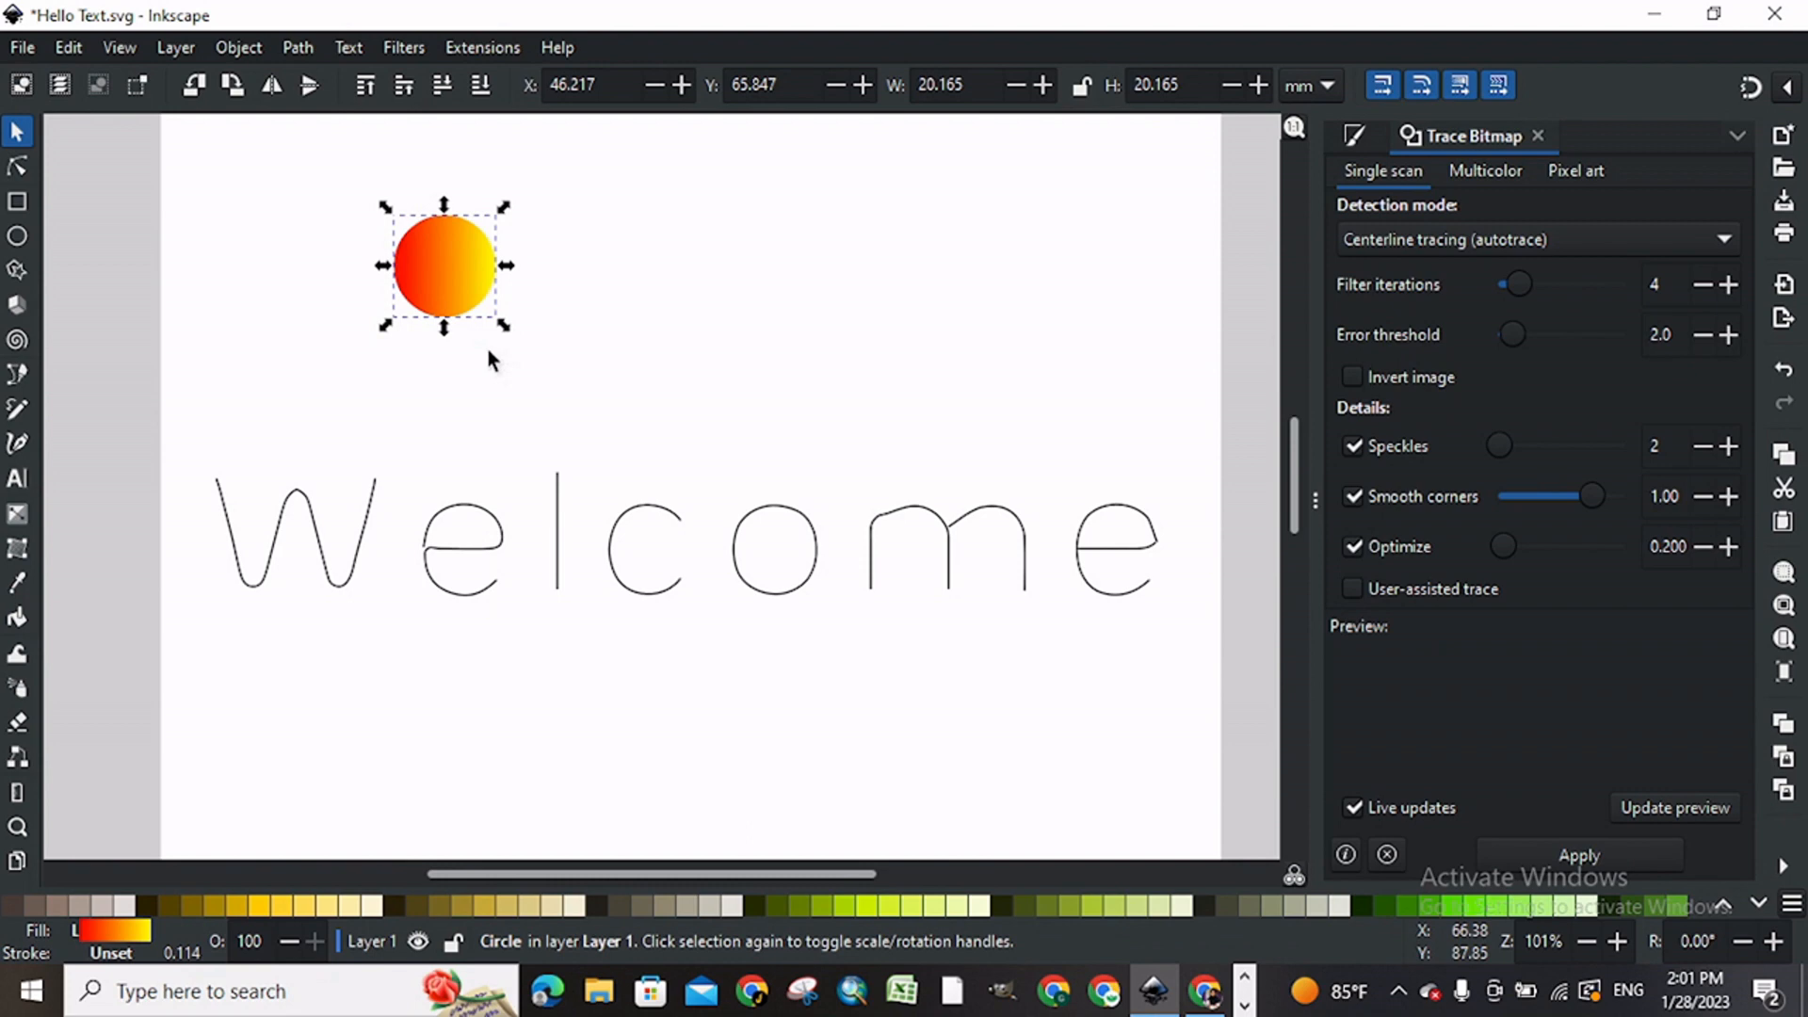
Step: Move the gradient circle over the first e to compare its size with the letter
left_click(482, 516, "shift")
left_click(614, 299)
left_click(488, 259)
left_click_drag(486, 256, 511, 491)
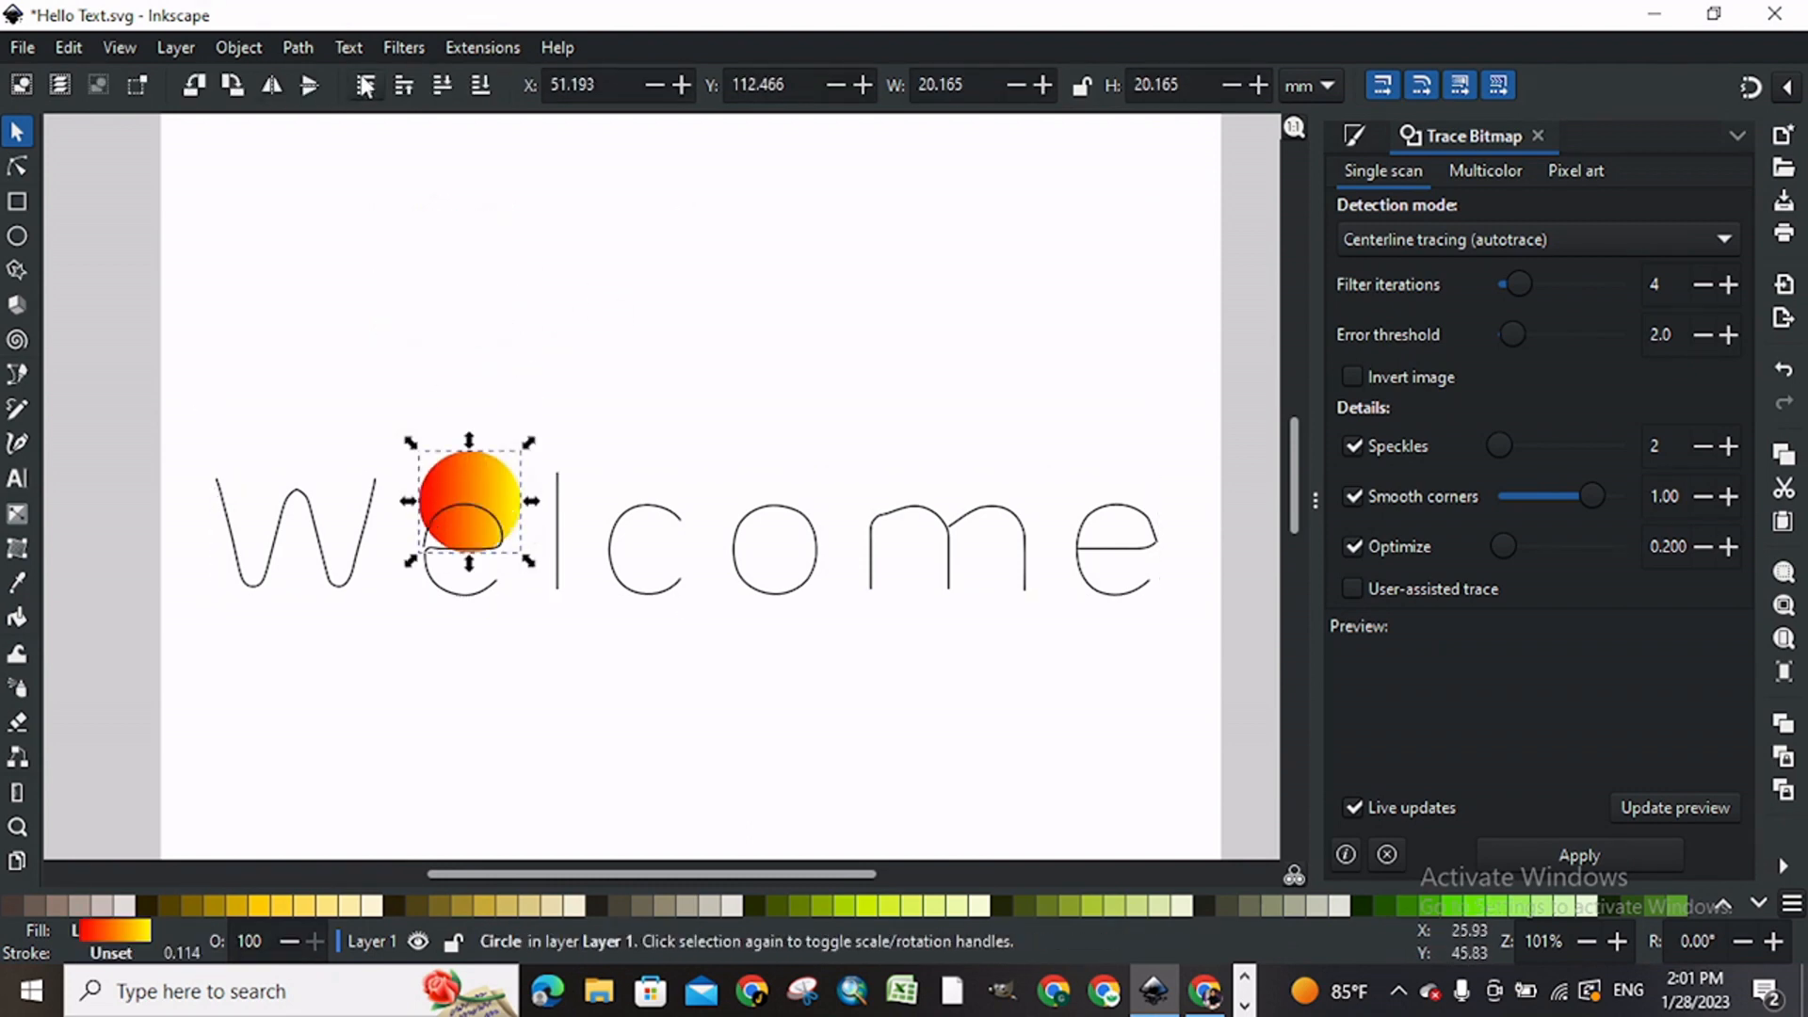
Step: Shrink the gradient circle to about 17.5 mm across and place it clear of the lettering, above the W
left_click_drag(494, 478, 442, 247)
left_click_drag(461, 331, 452, 323)
left_click_drag(371, 212, 323, 158)
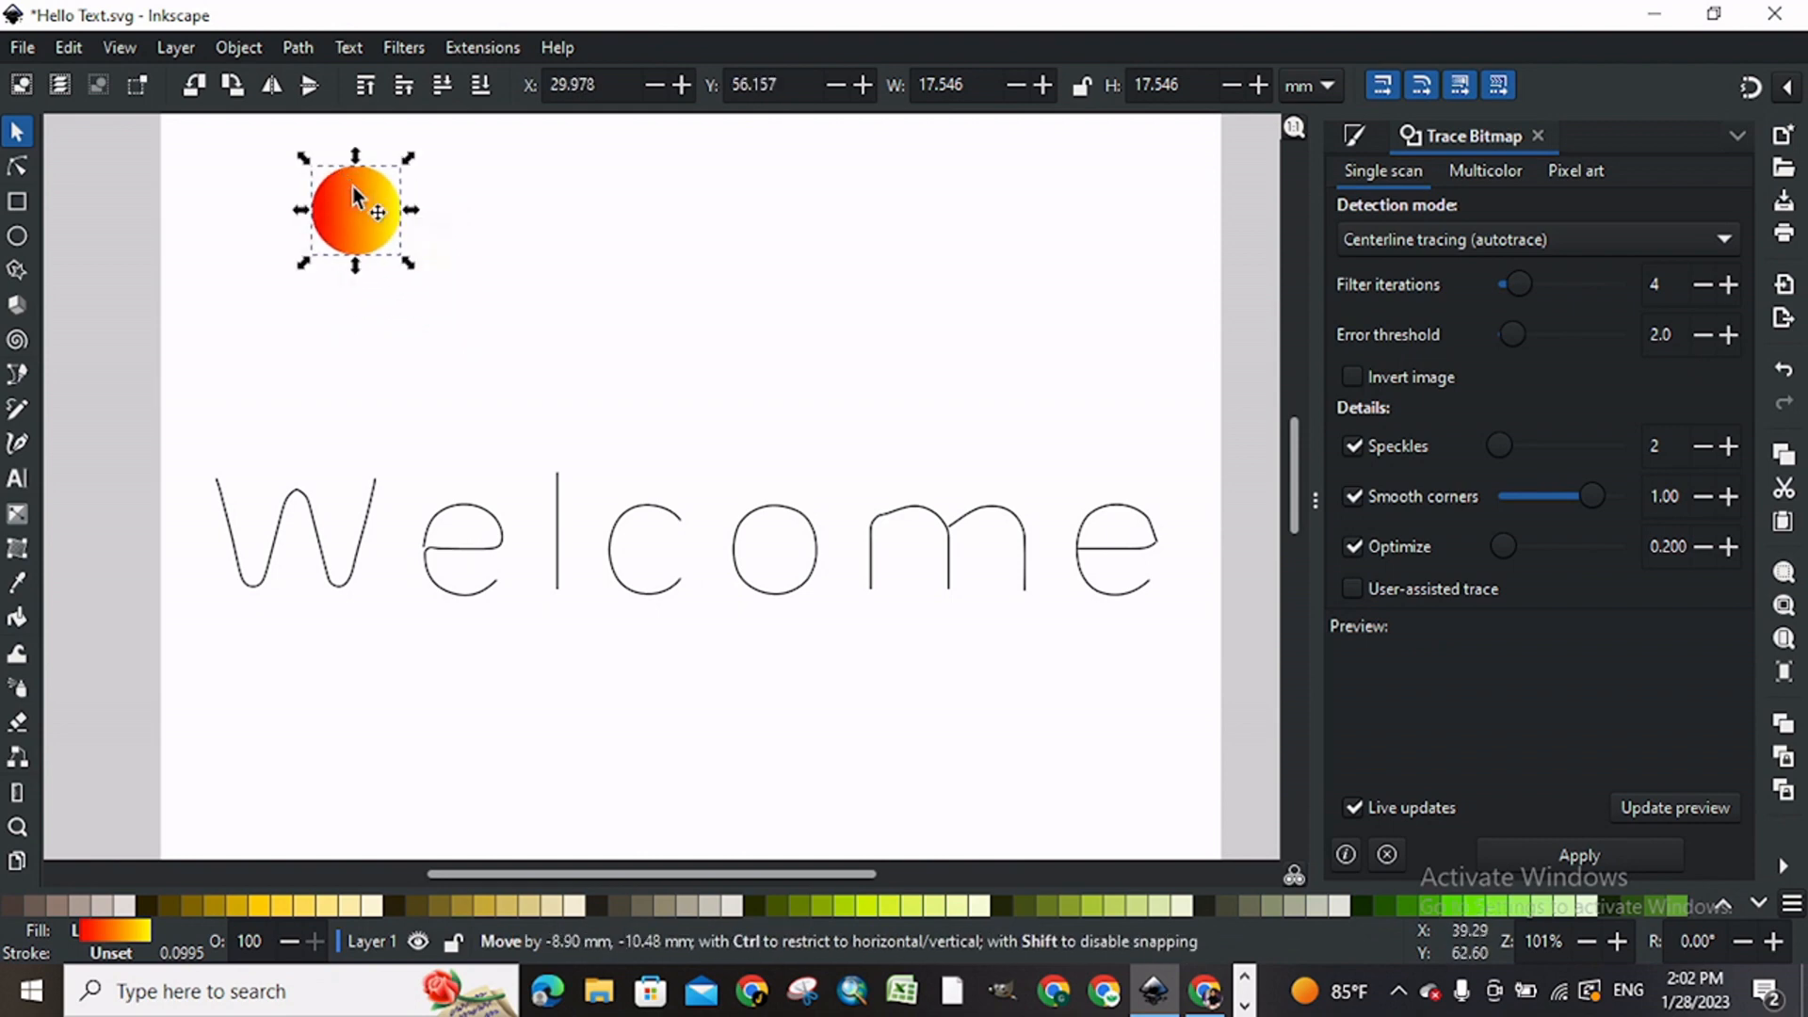
Step: Select the Welcome path together with the gradient circle and open the Scatter extension
left_click(493, 521, "shift")
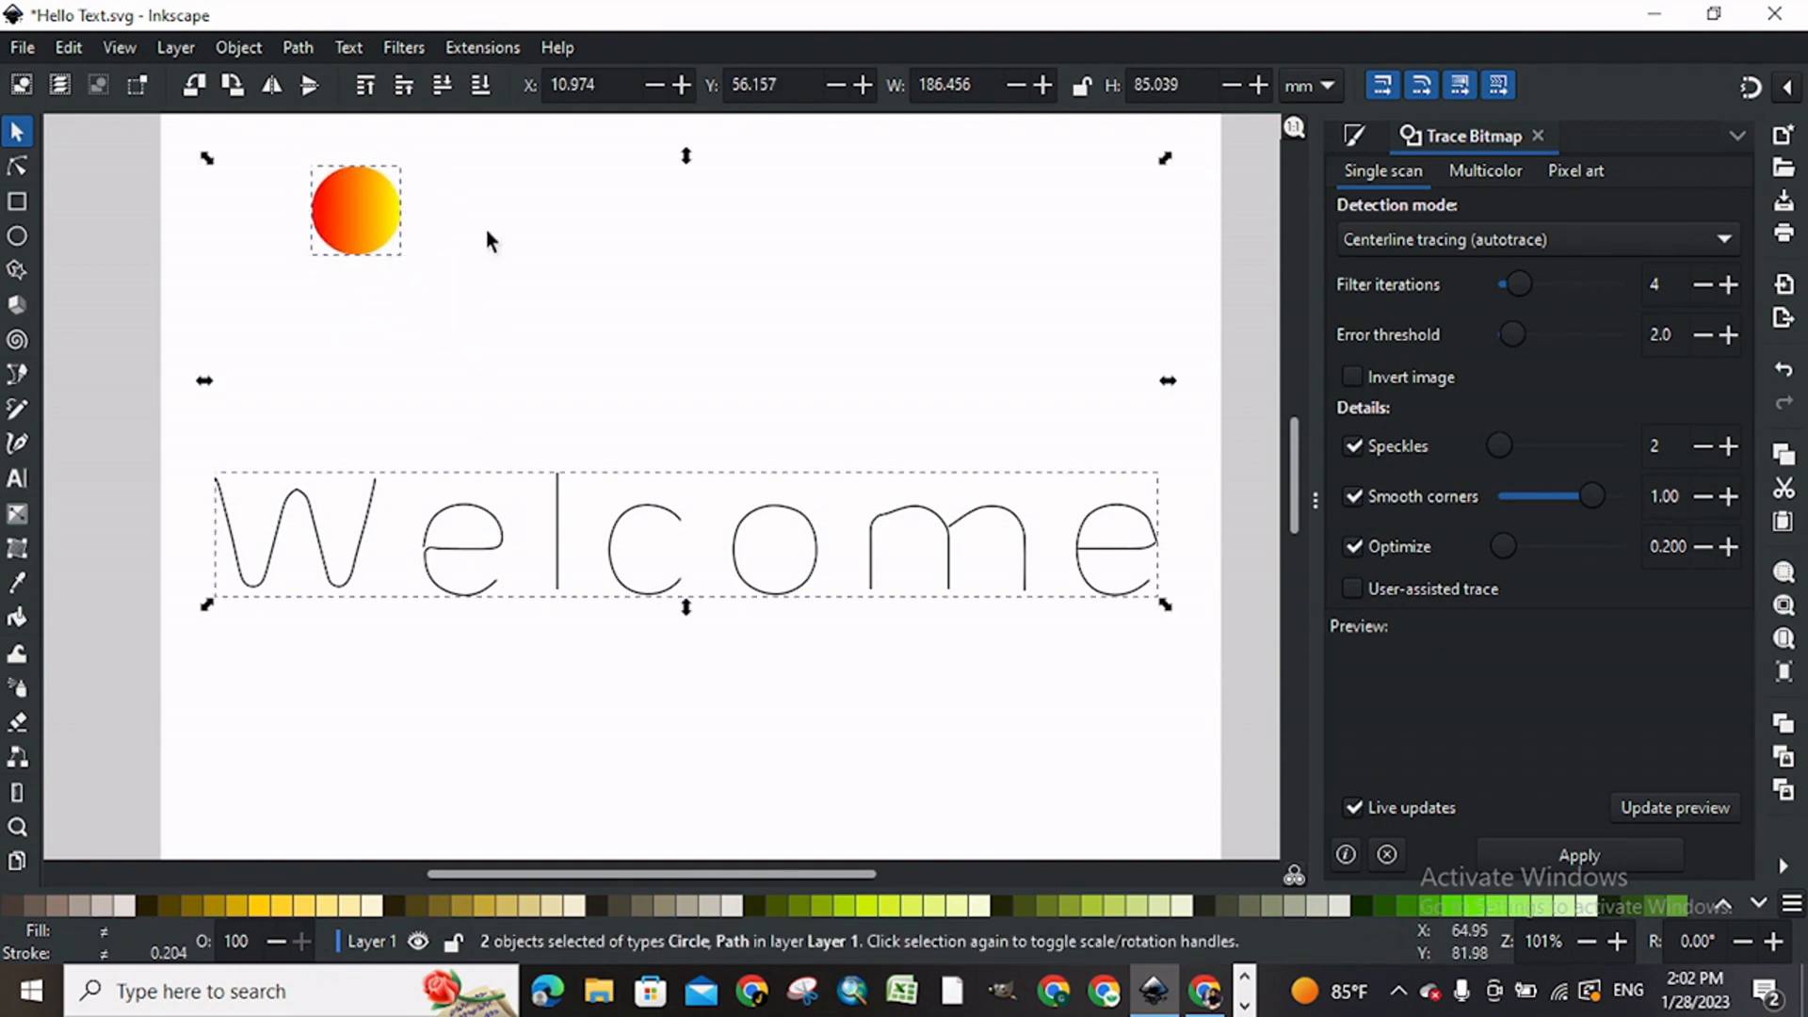
left_click(448, 45)
mouse_move(600, 321)
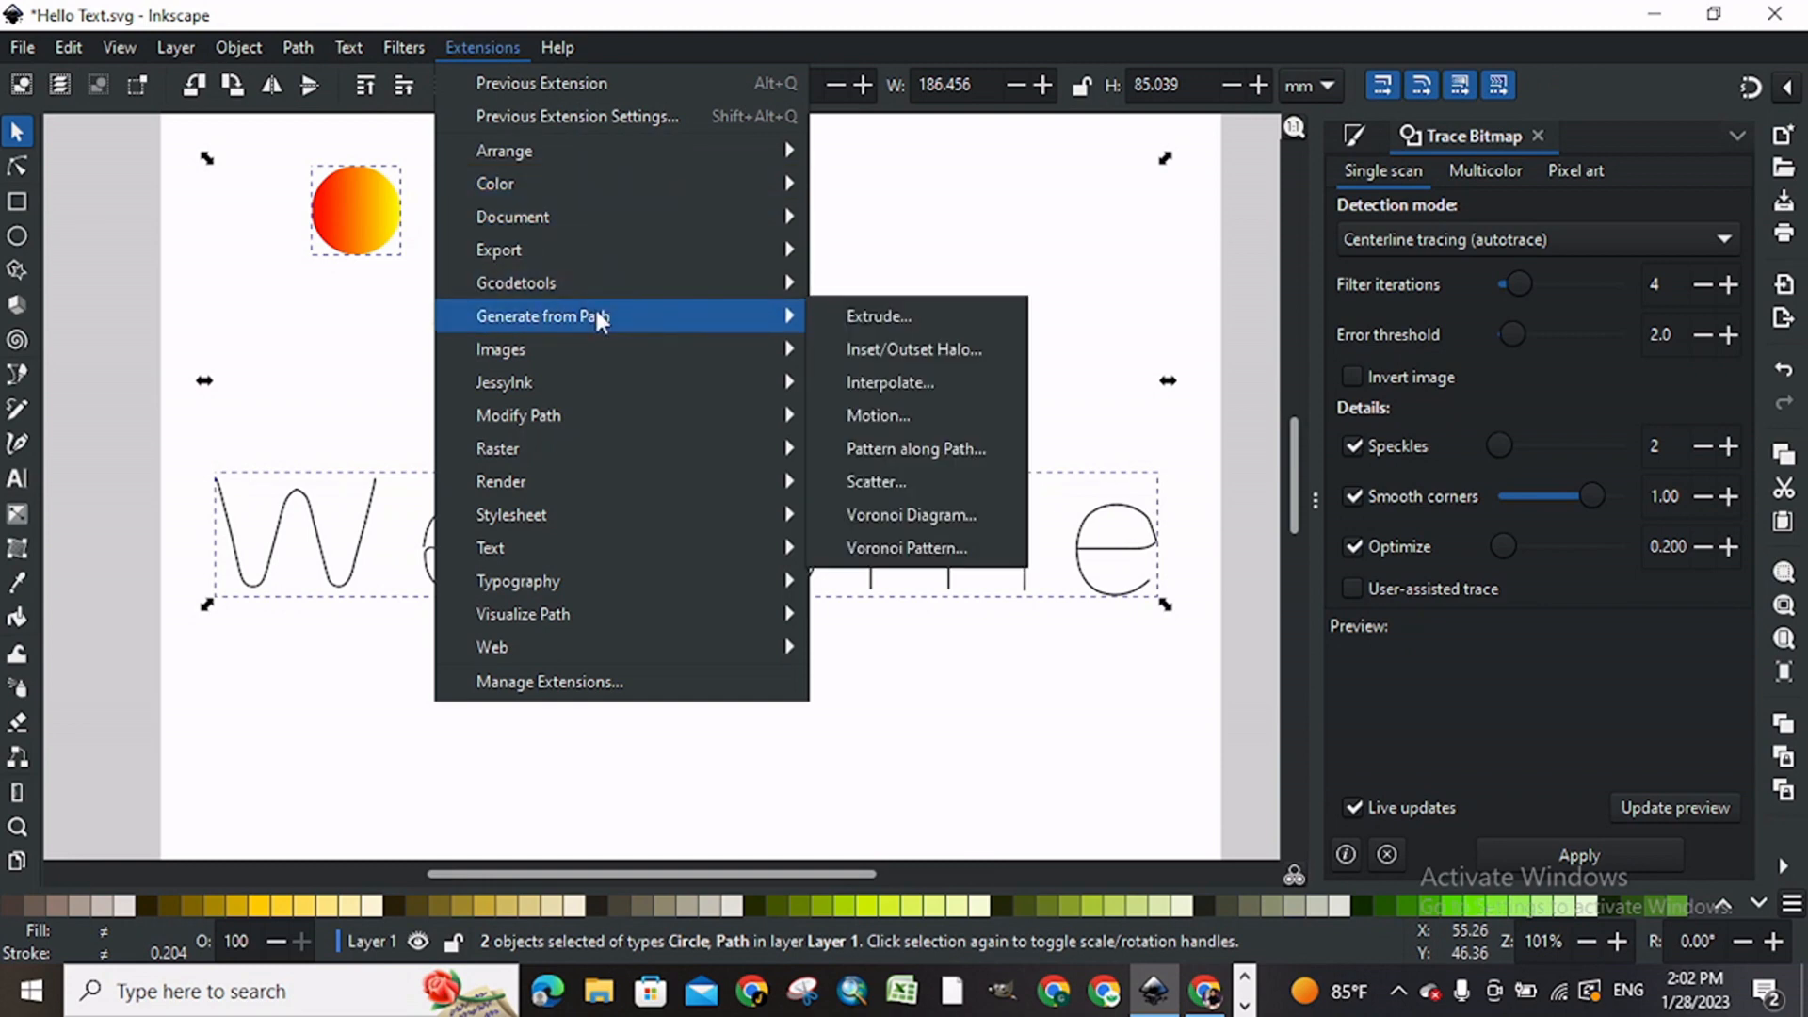
left_click(877, 482)
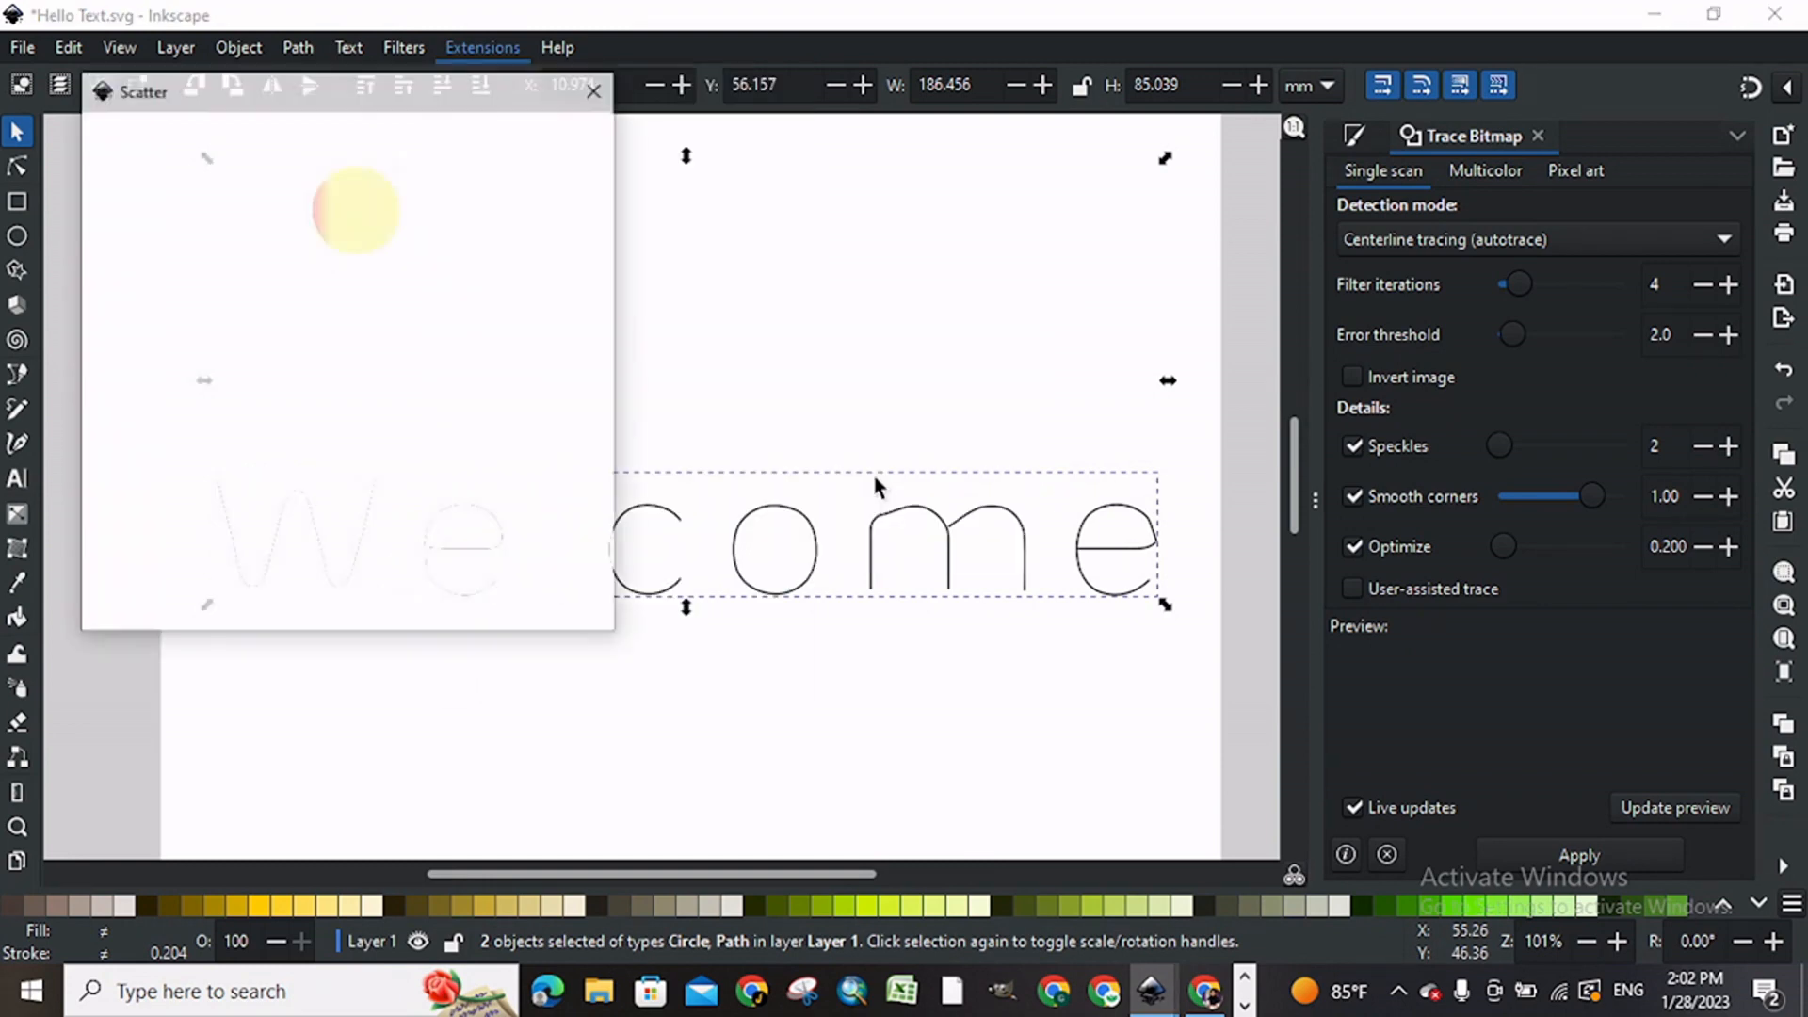
left_click(539, 885)
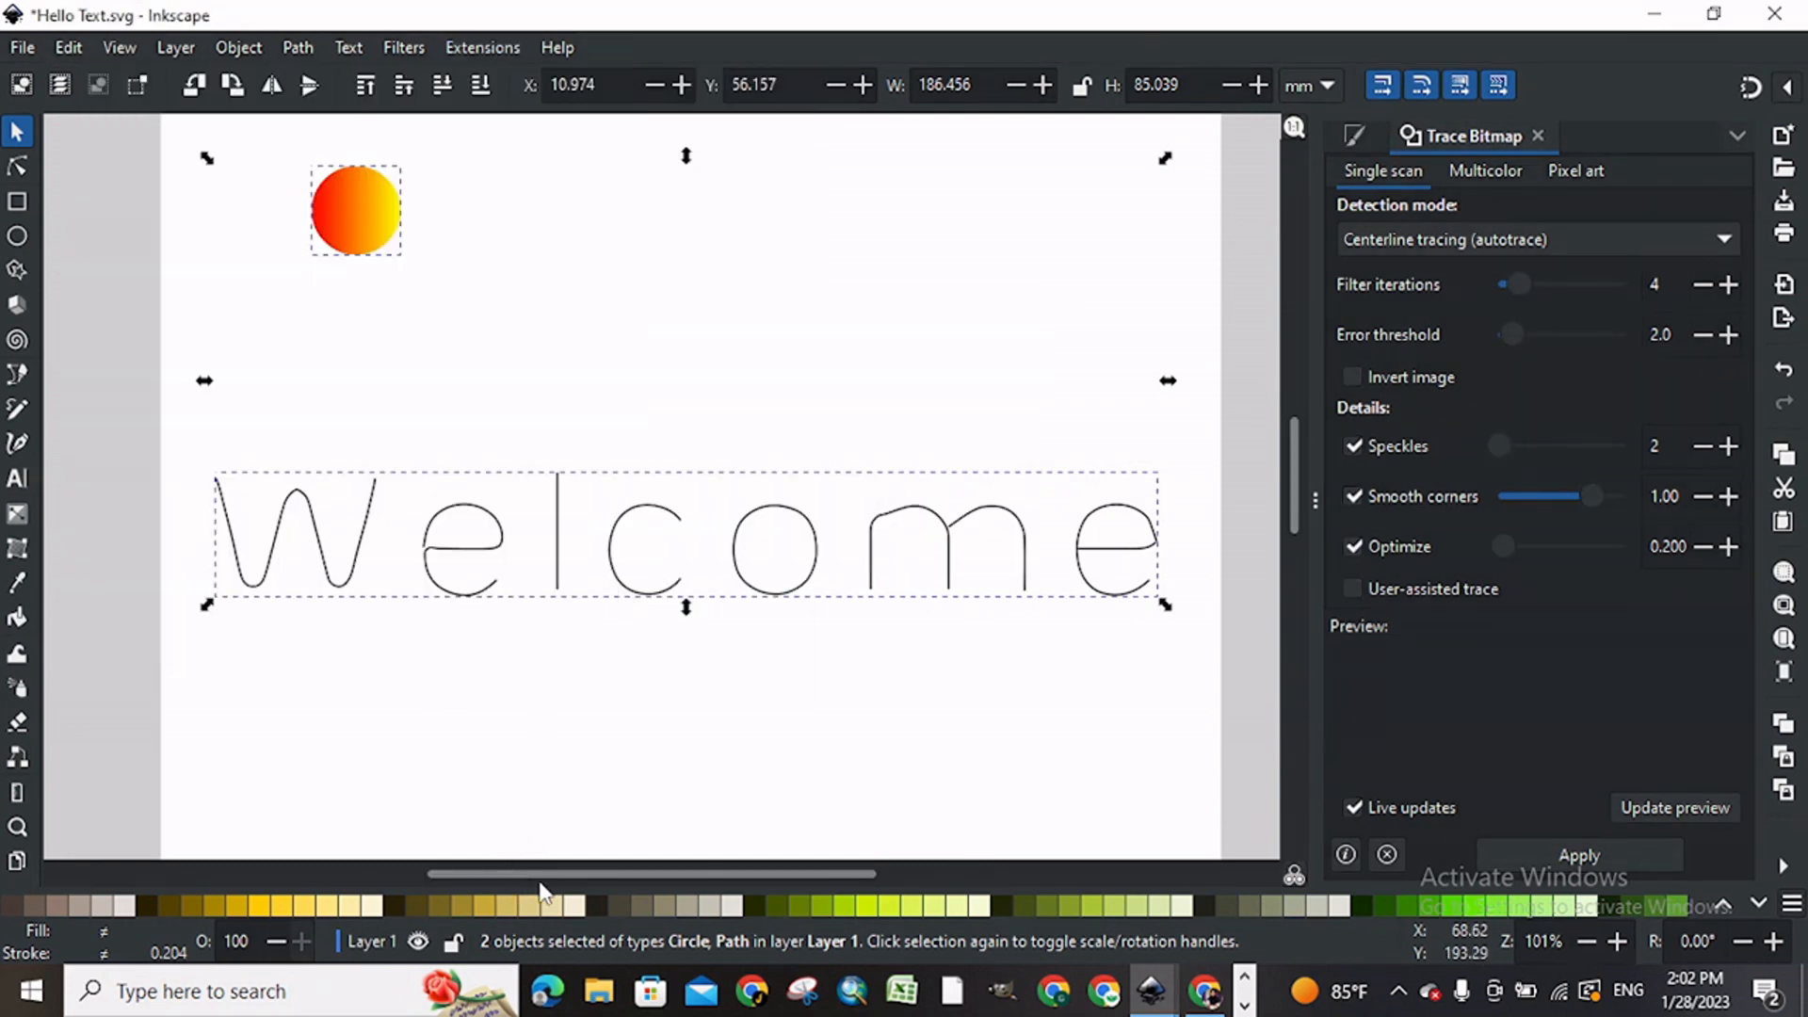
left_click_drag(550, 876, 500, 877)
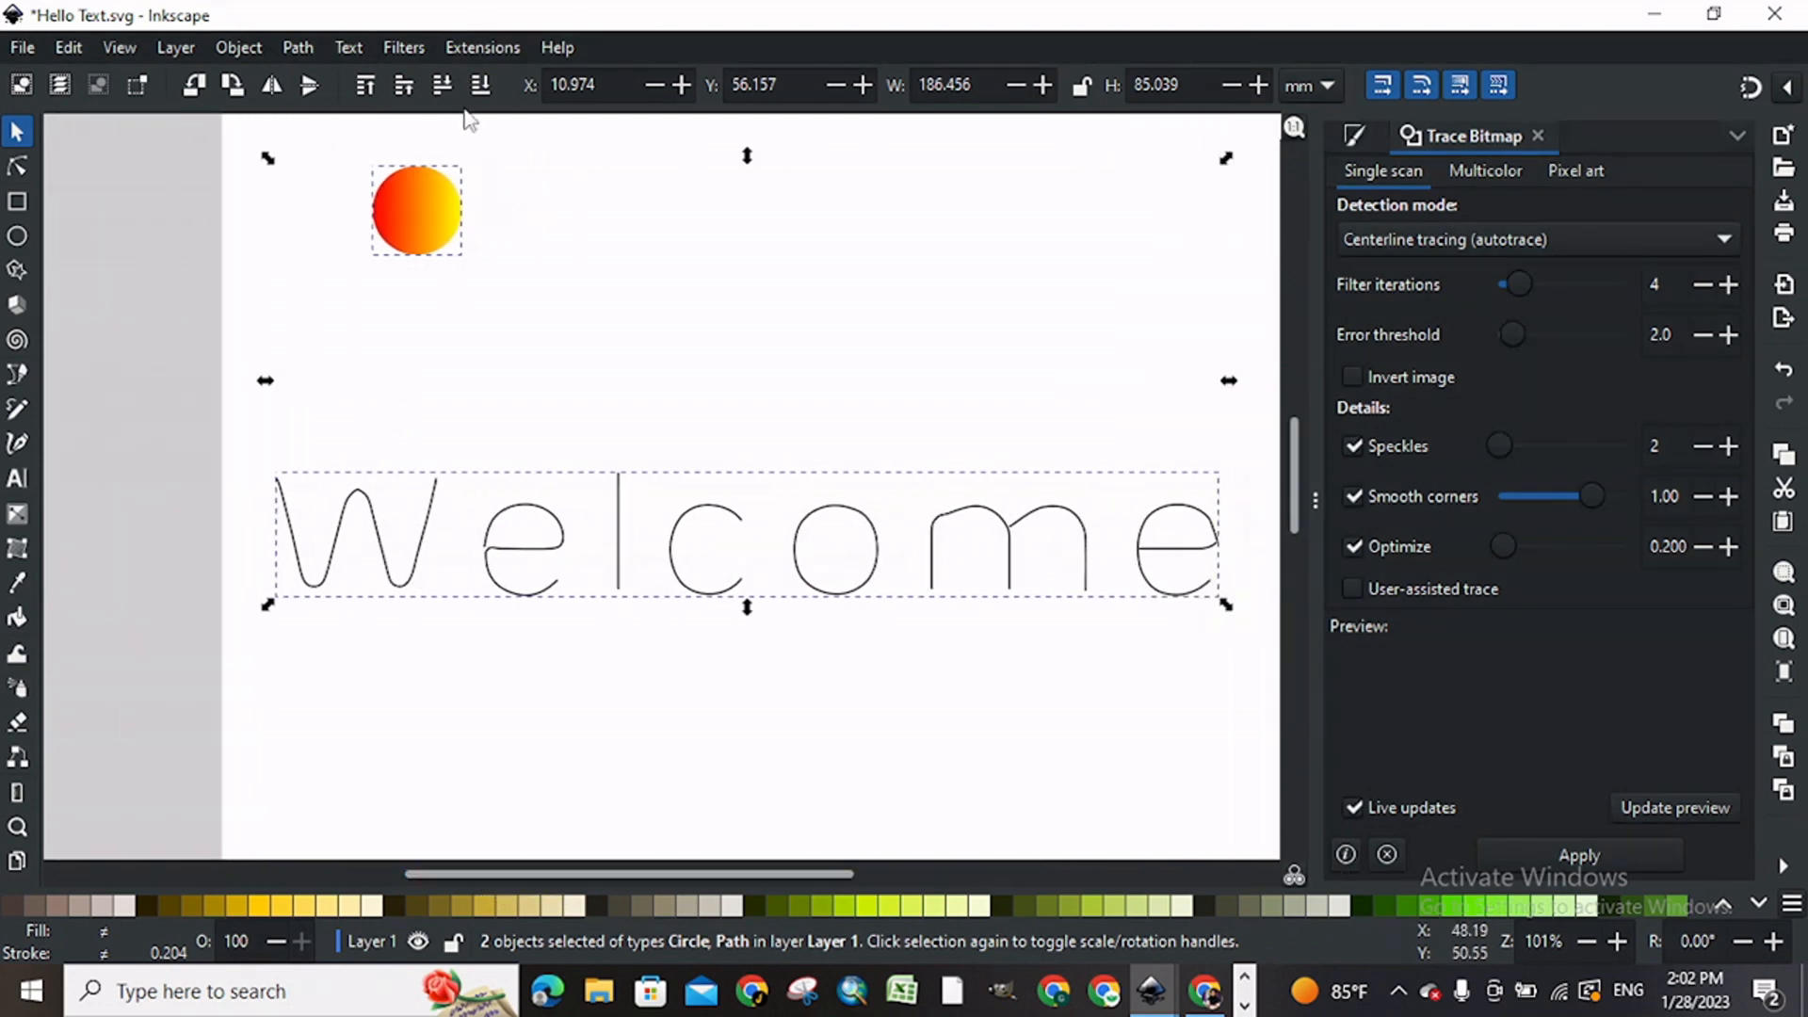
Step: Scatter cloned circles along the Welcome path with -17.0 space between copies, normal offset 0.0 and spaces stretched to fit the skeleton length
left_click(484, 48)
mouse_move(576, 346)
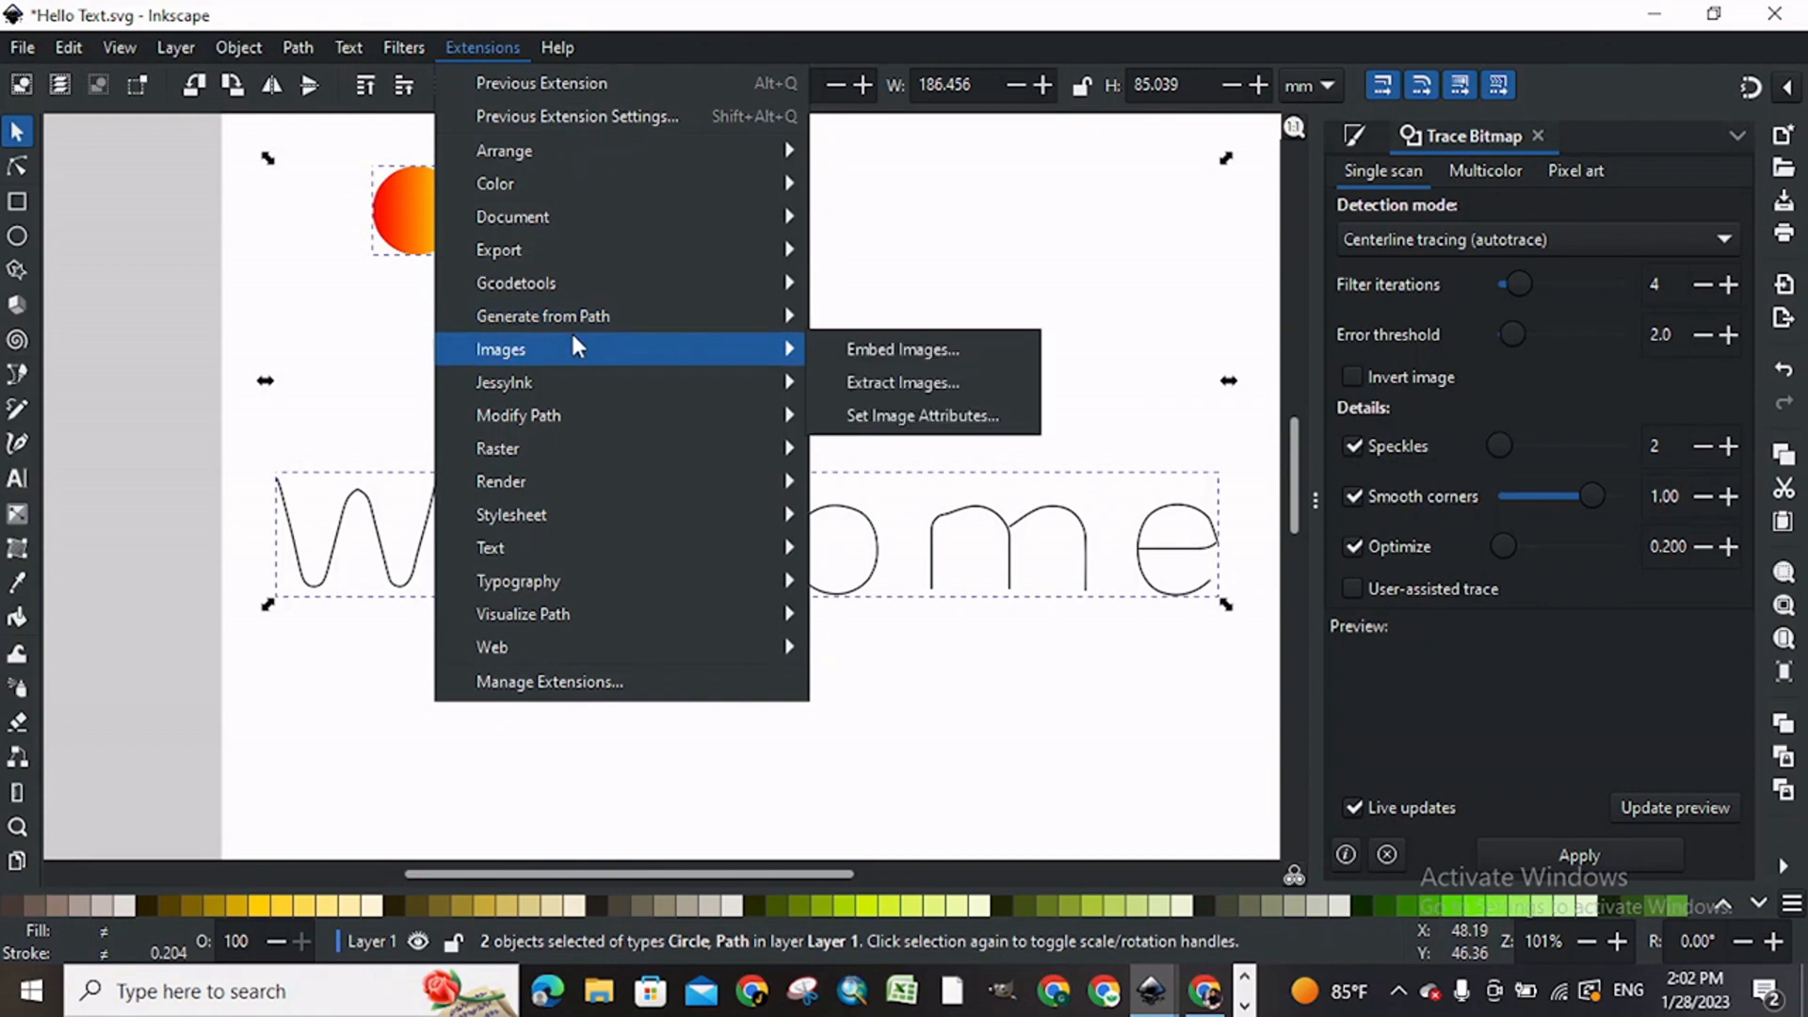
mouse_move(630, 313)
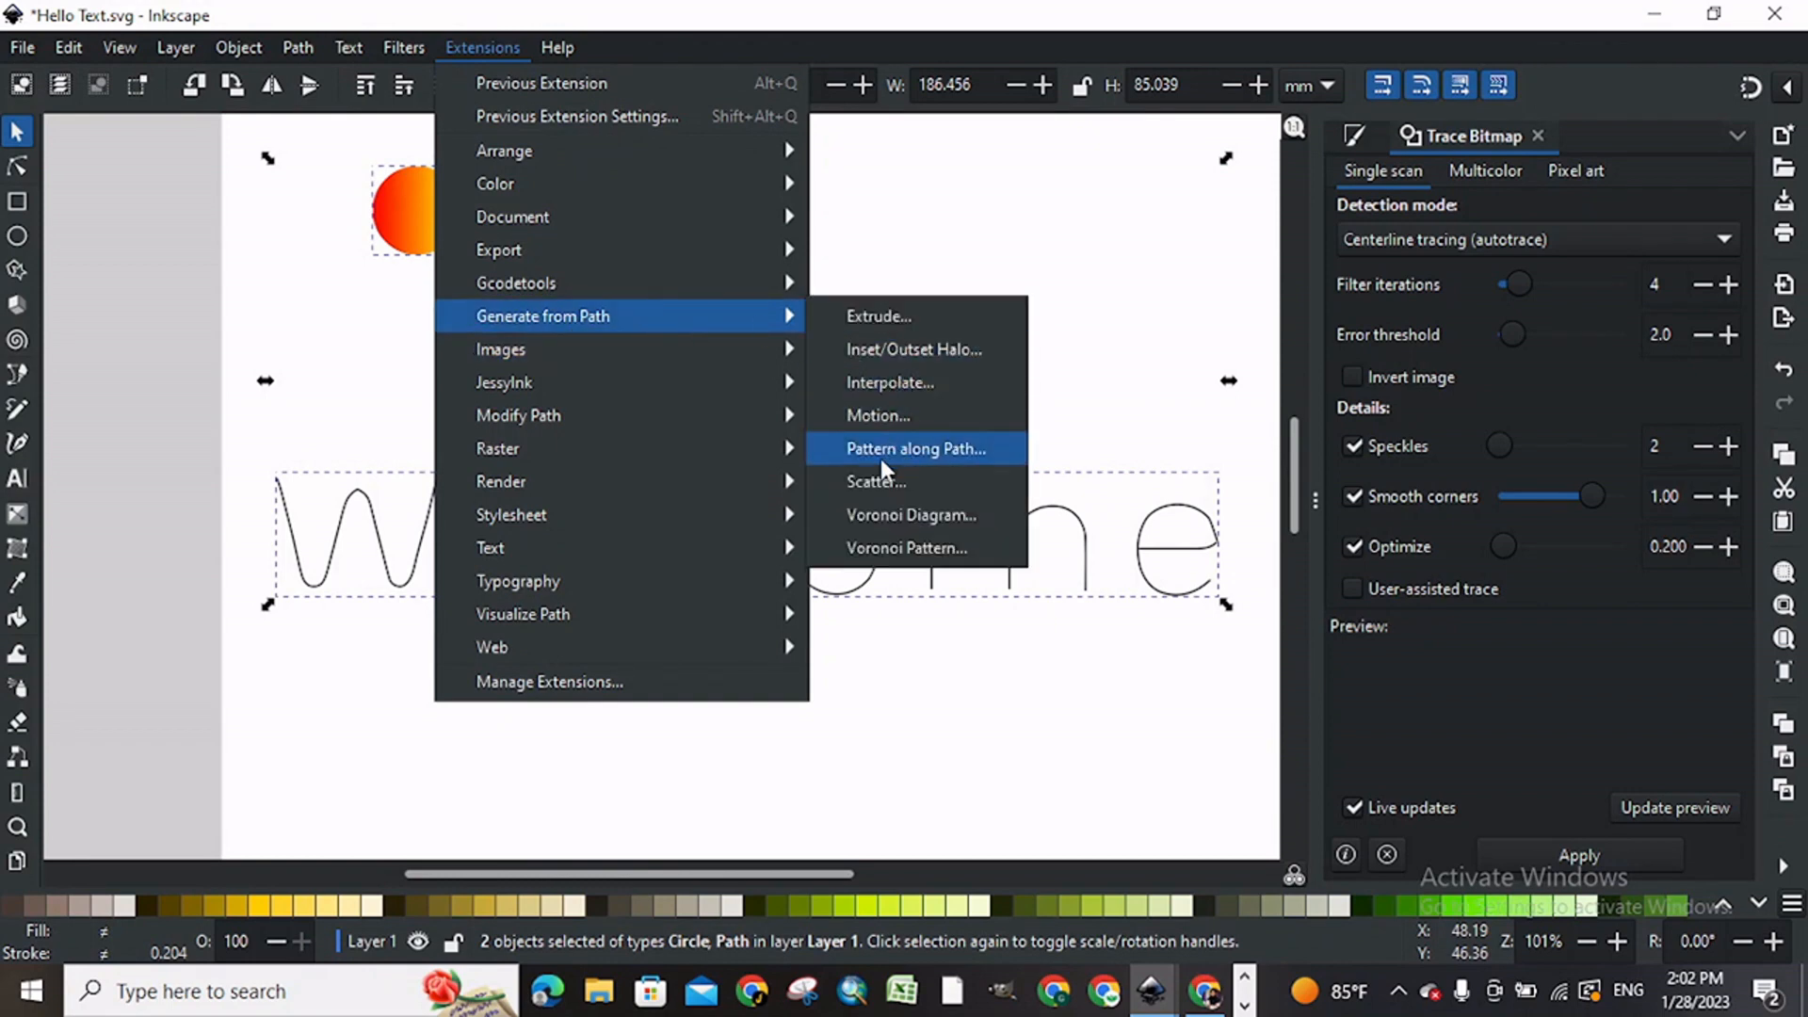
left_click(880, 476)
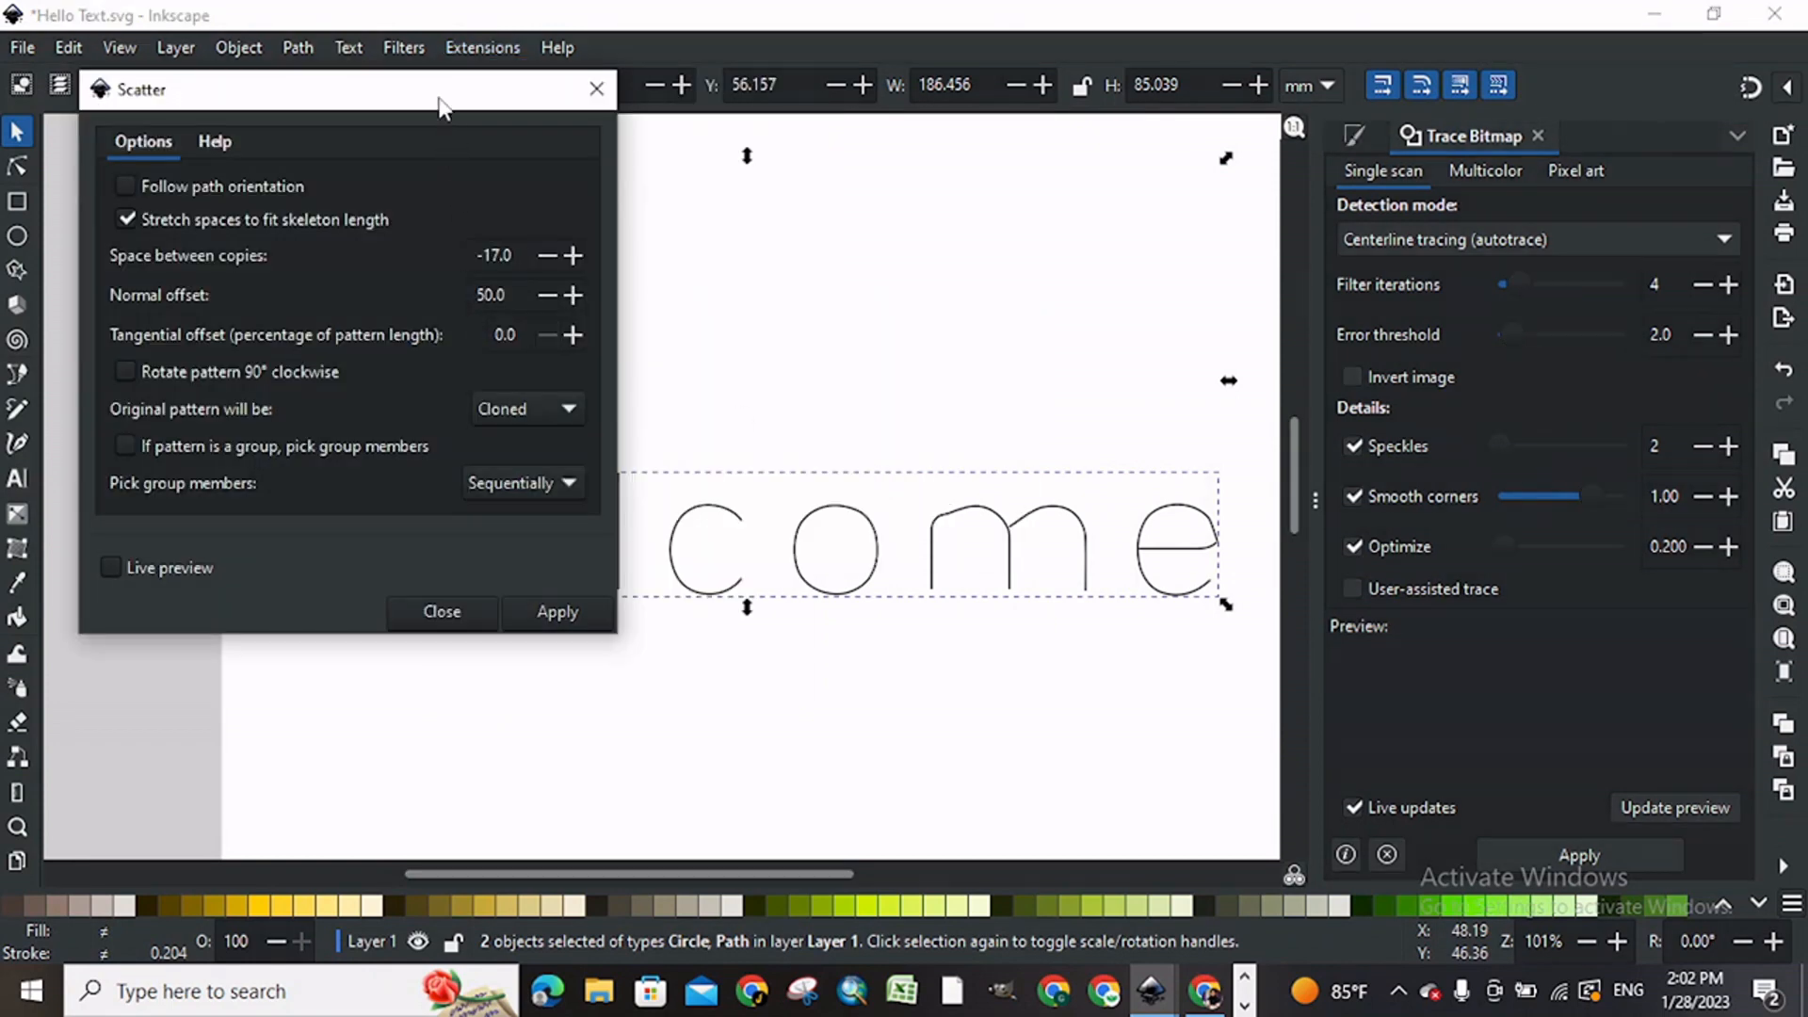
left_click_drag(439, 98, 350, 58)
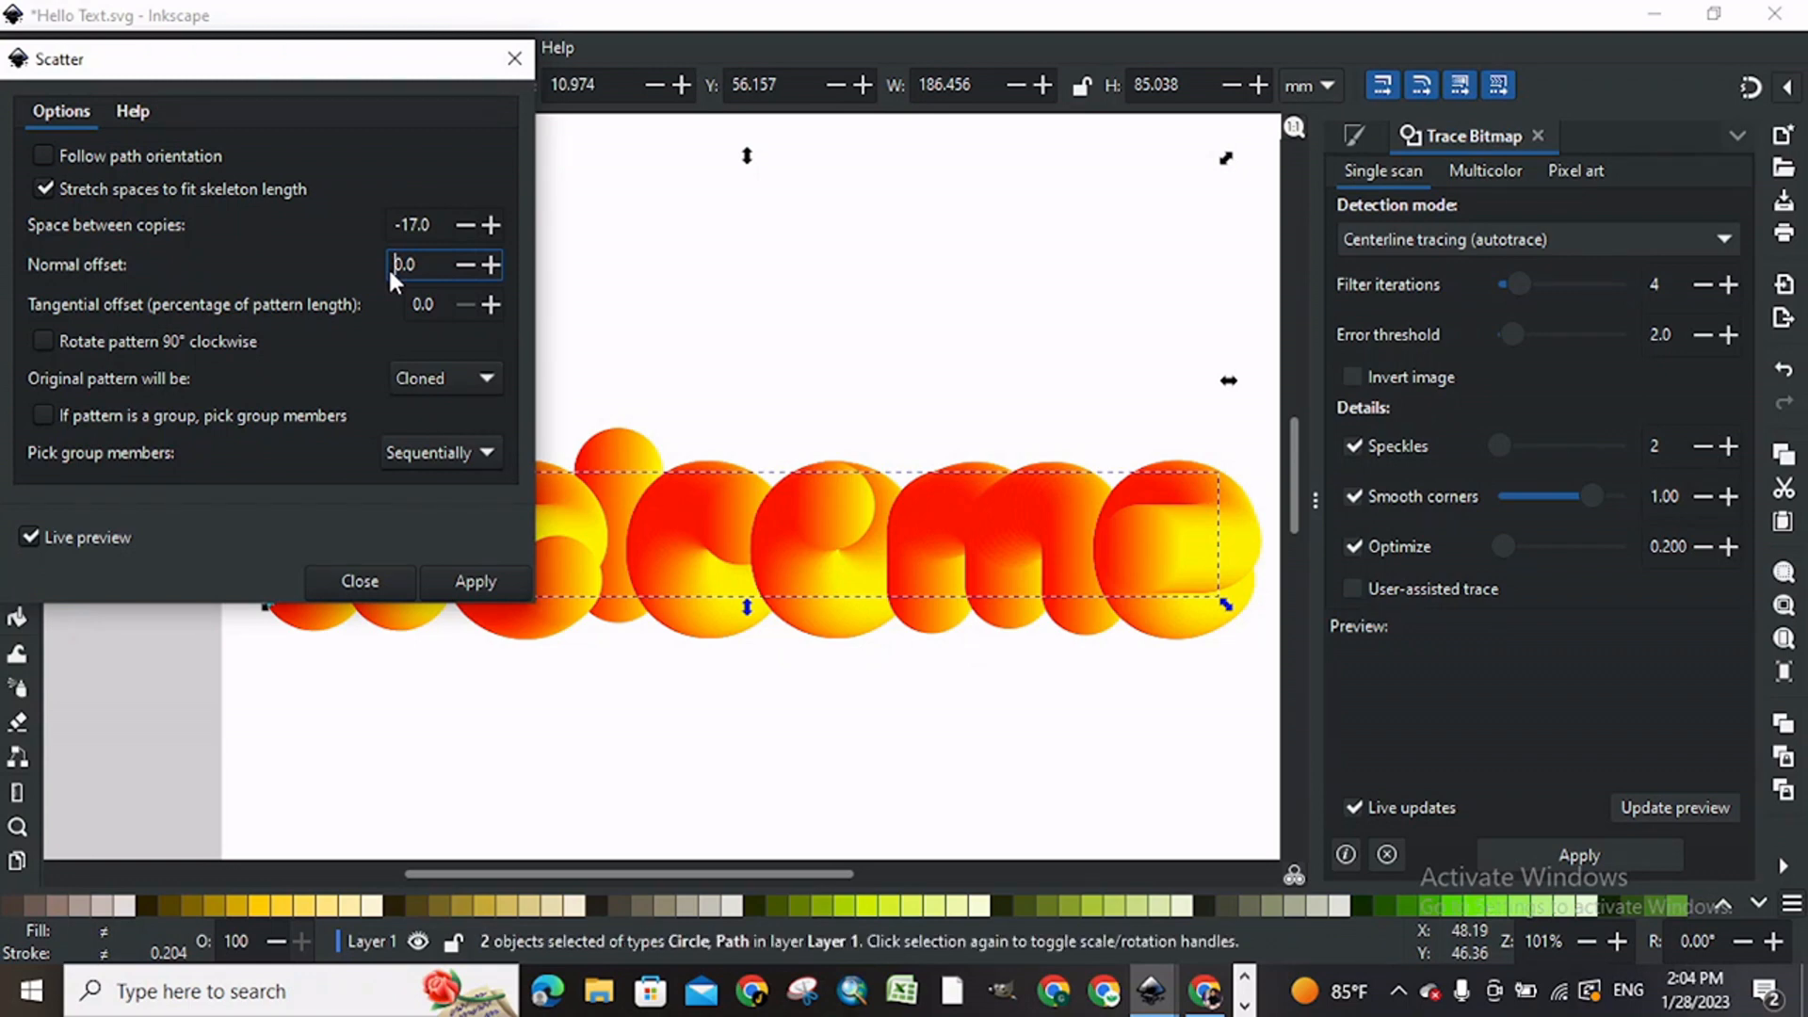
left_click(482, 579)
left_click(371, 577)
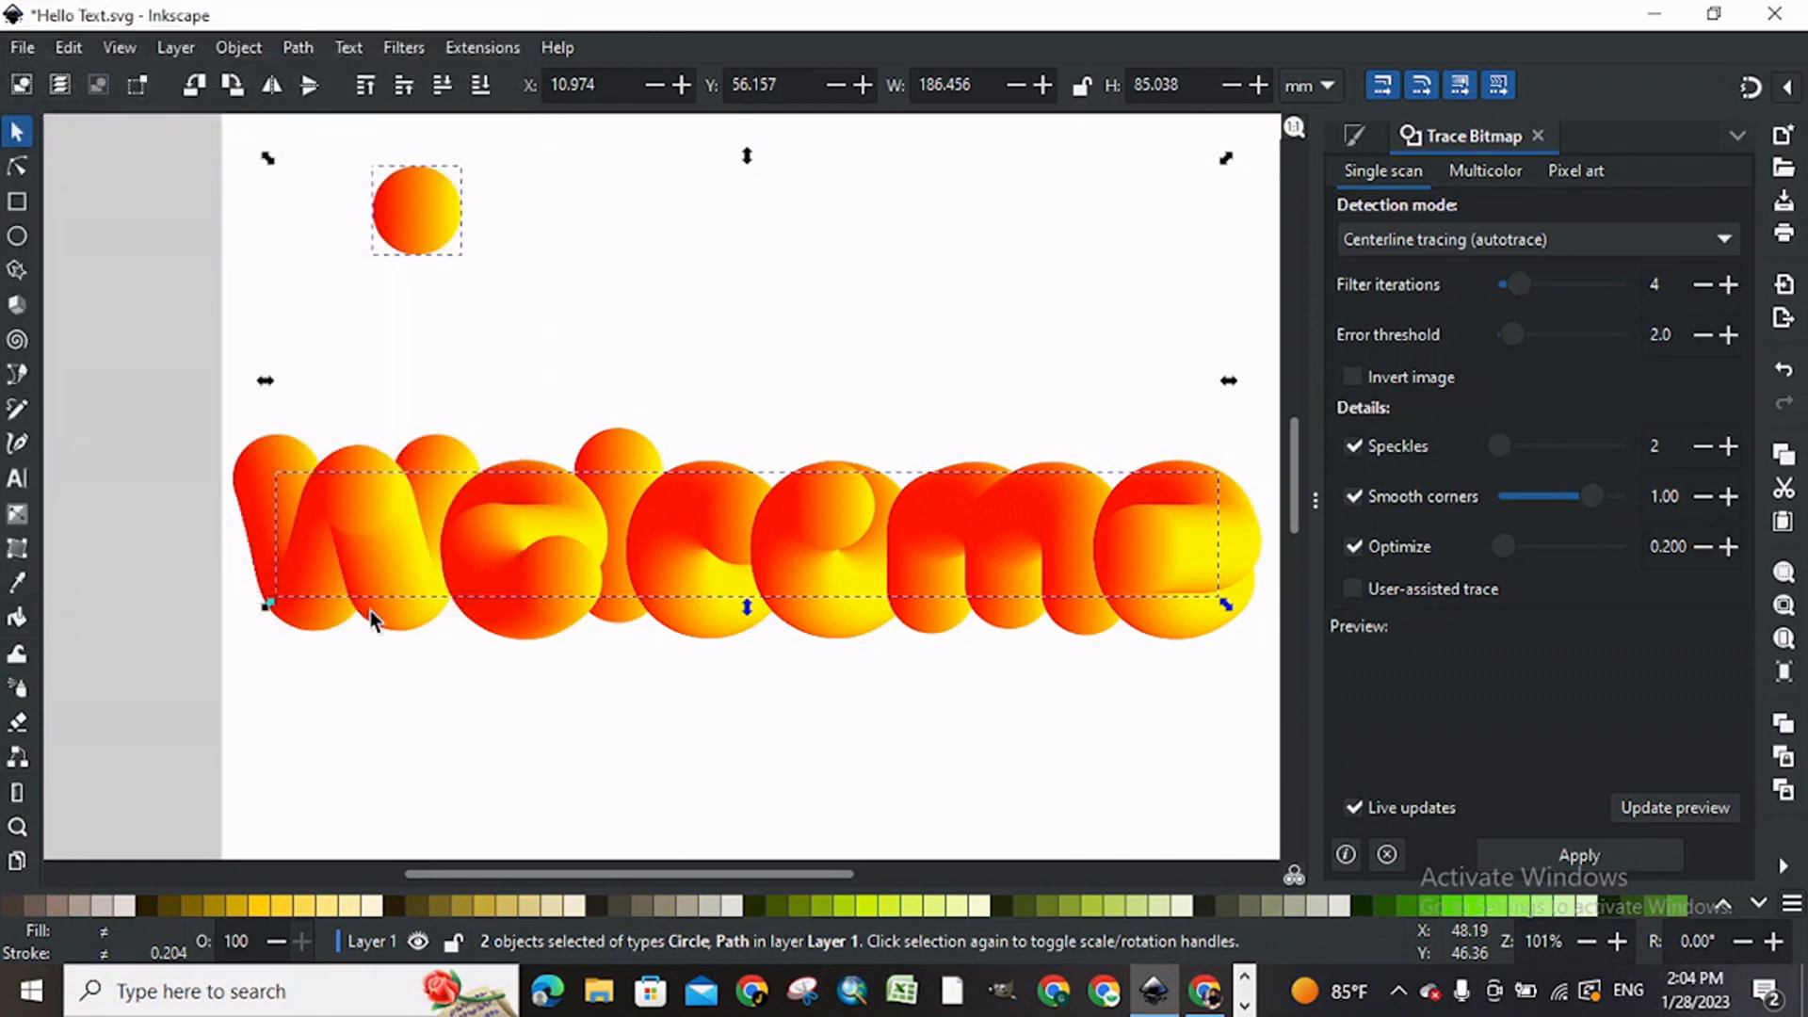
Step: Move the original Welcome path out from behind the scattered lettering and delete it
left_click(401, 741)
left_click(545, 541)
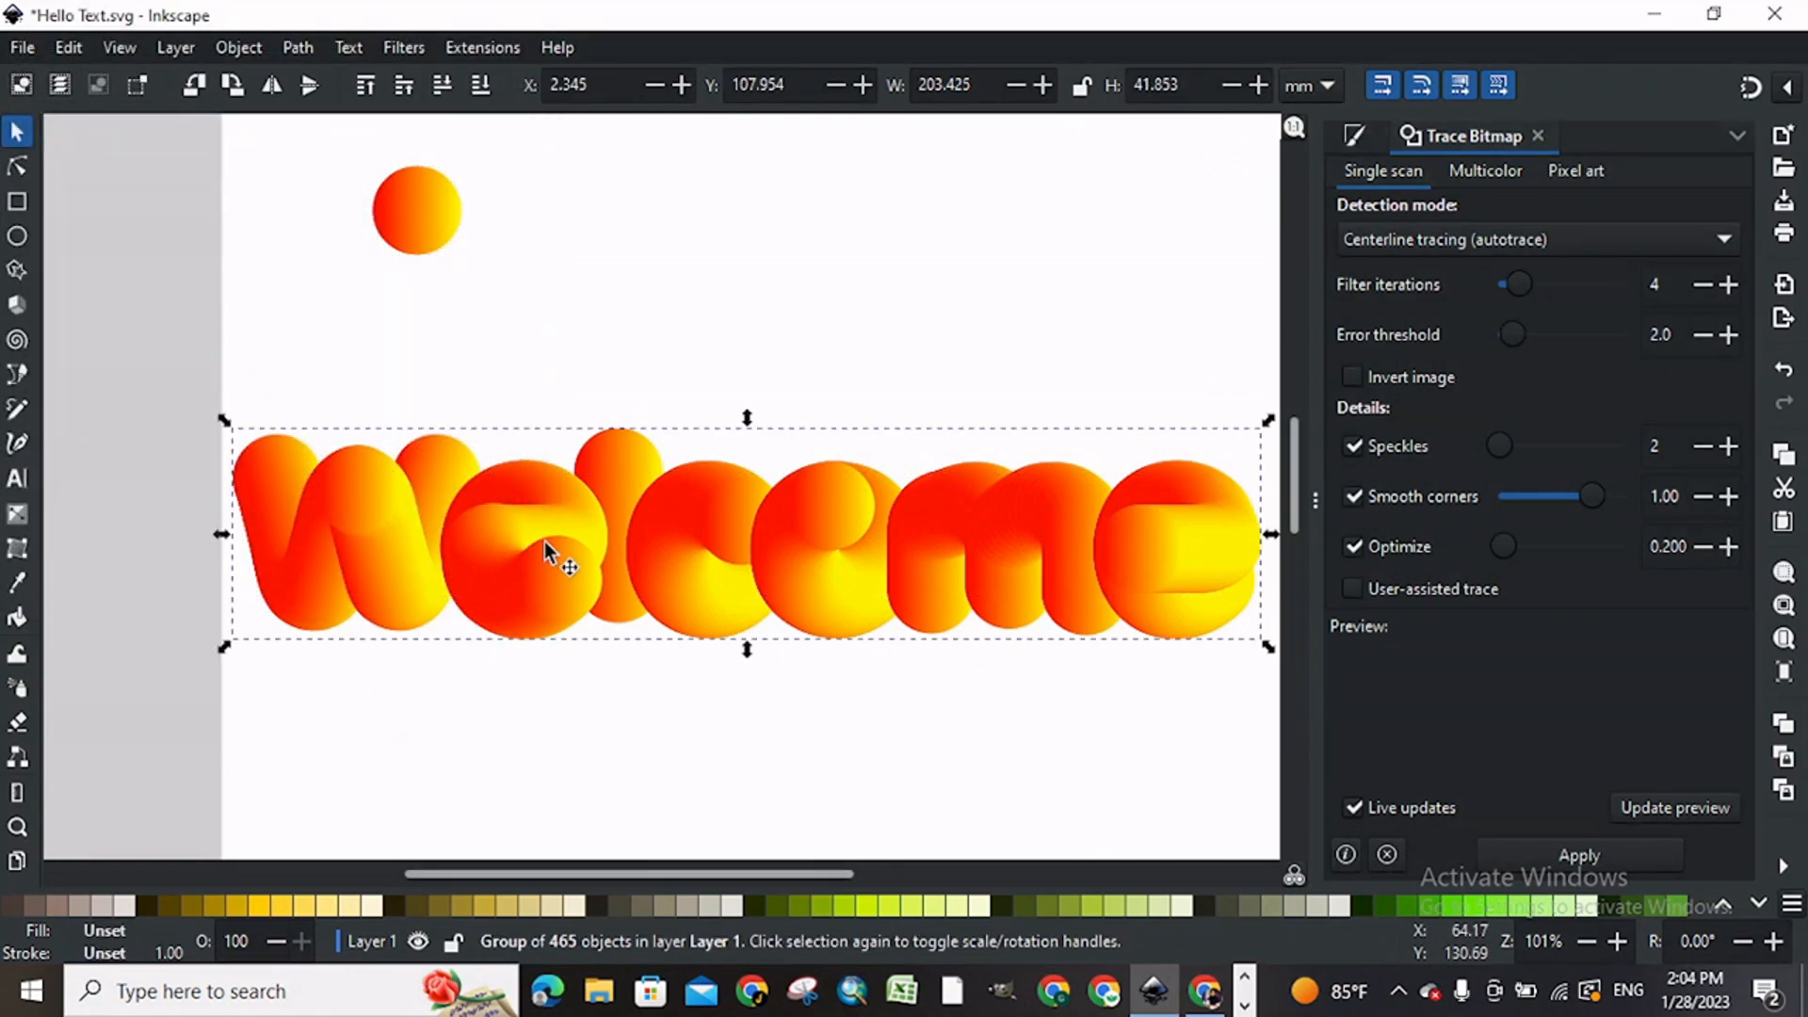
left_click(544, 541, "alt")
left_click_drag(552, 486, 583, 342)
key("Delete")
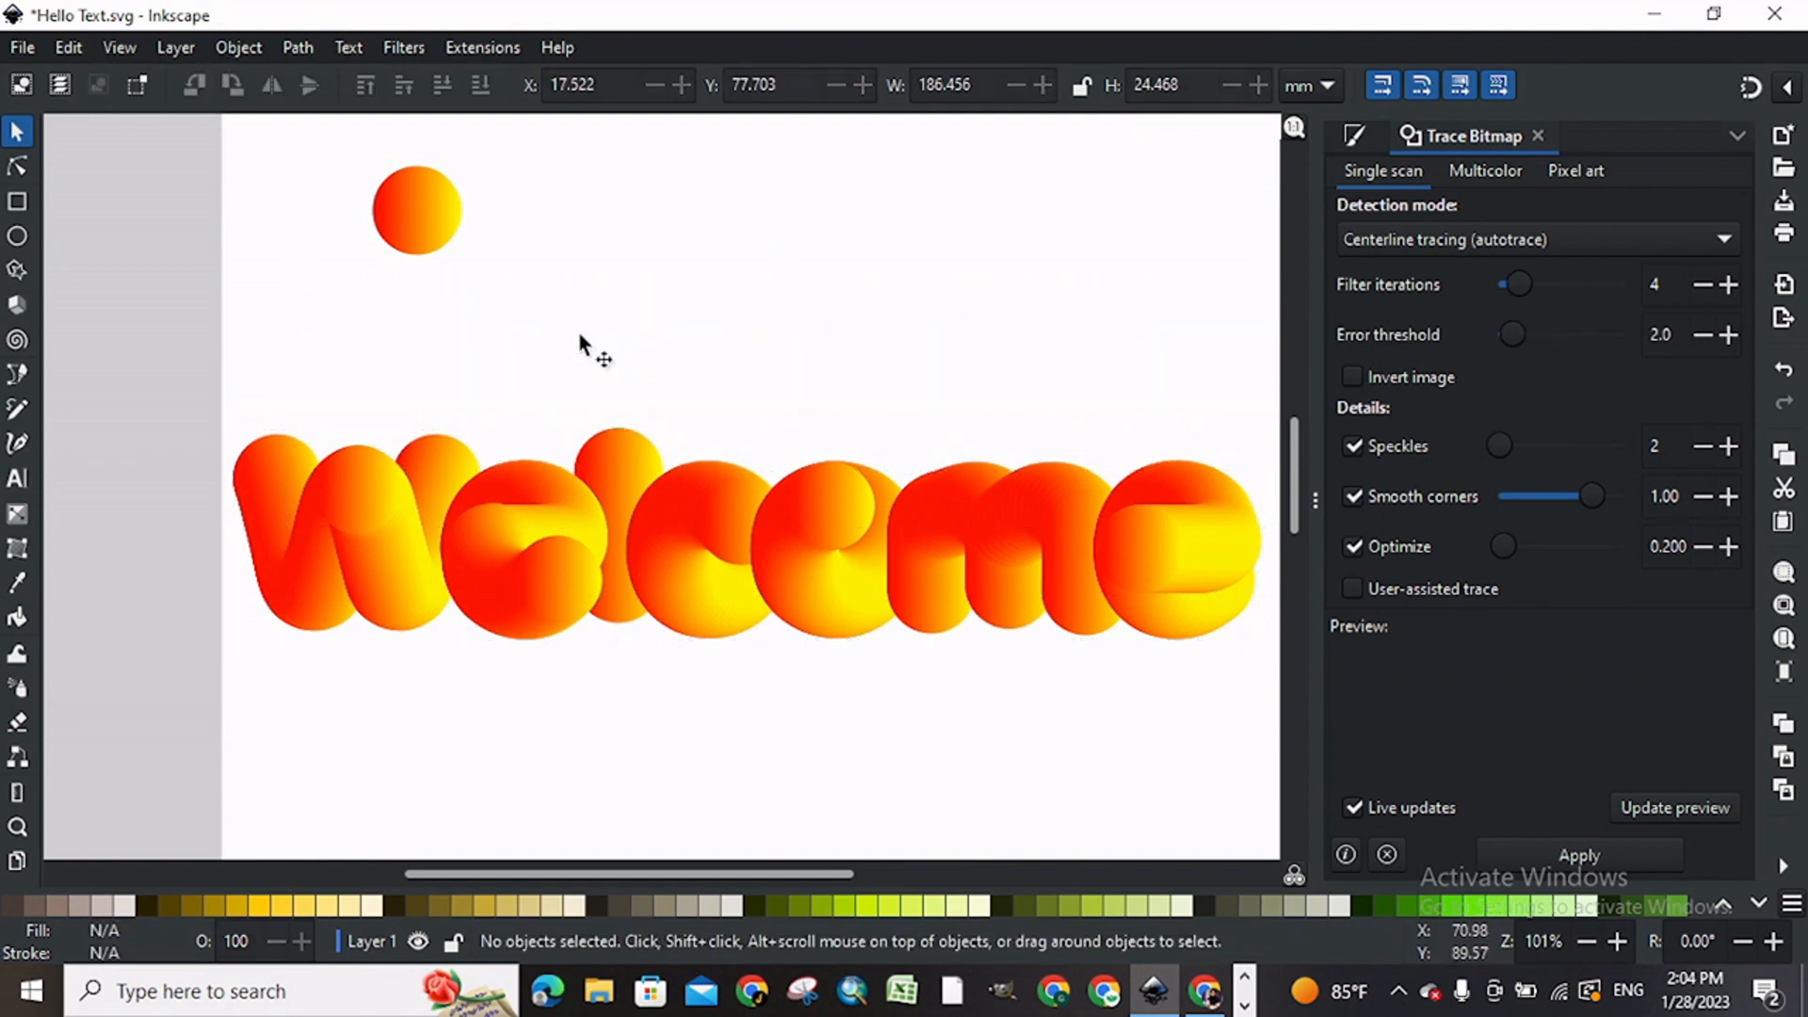
Step: Combine the seven separate letters of the scattered Welcome lettering into one group
left_click(519, 597)
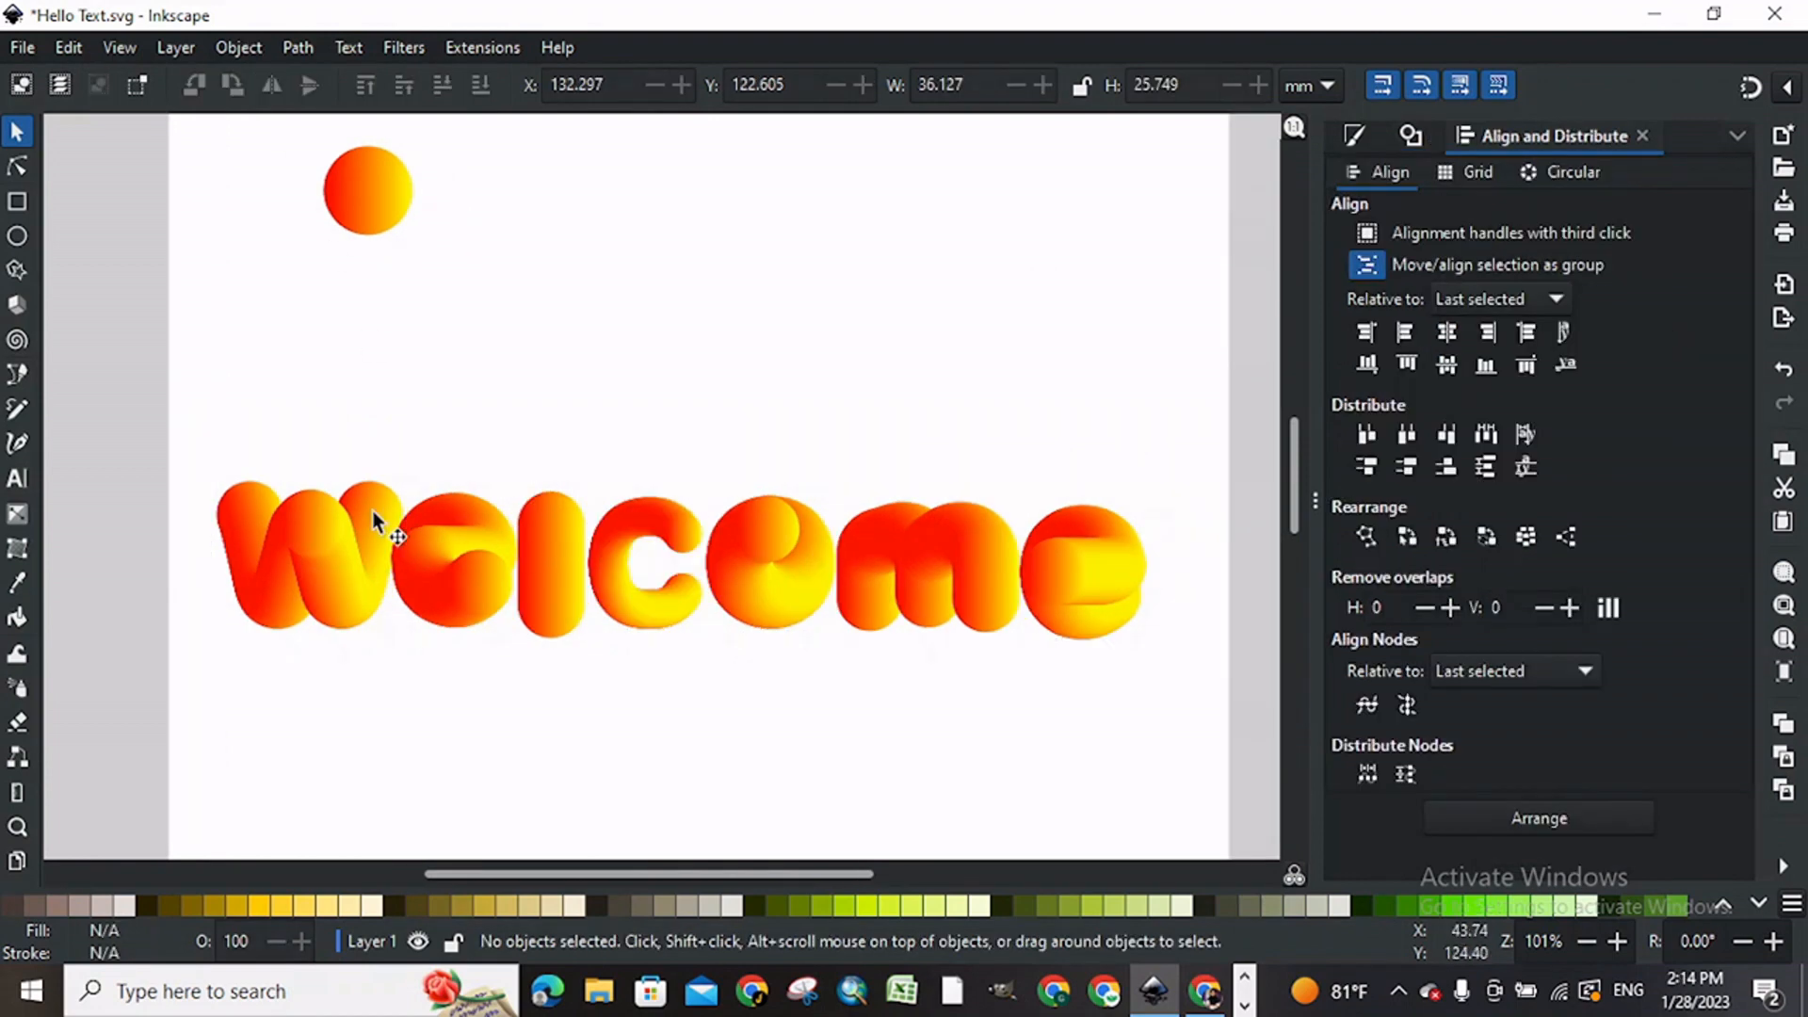
left_click(345, 539)
left_click(439, 545, "shift")
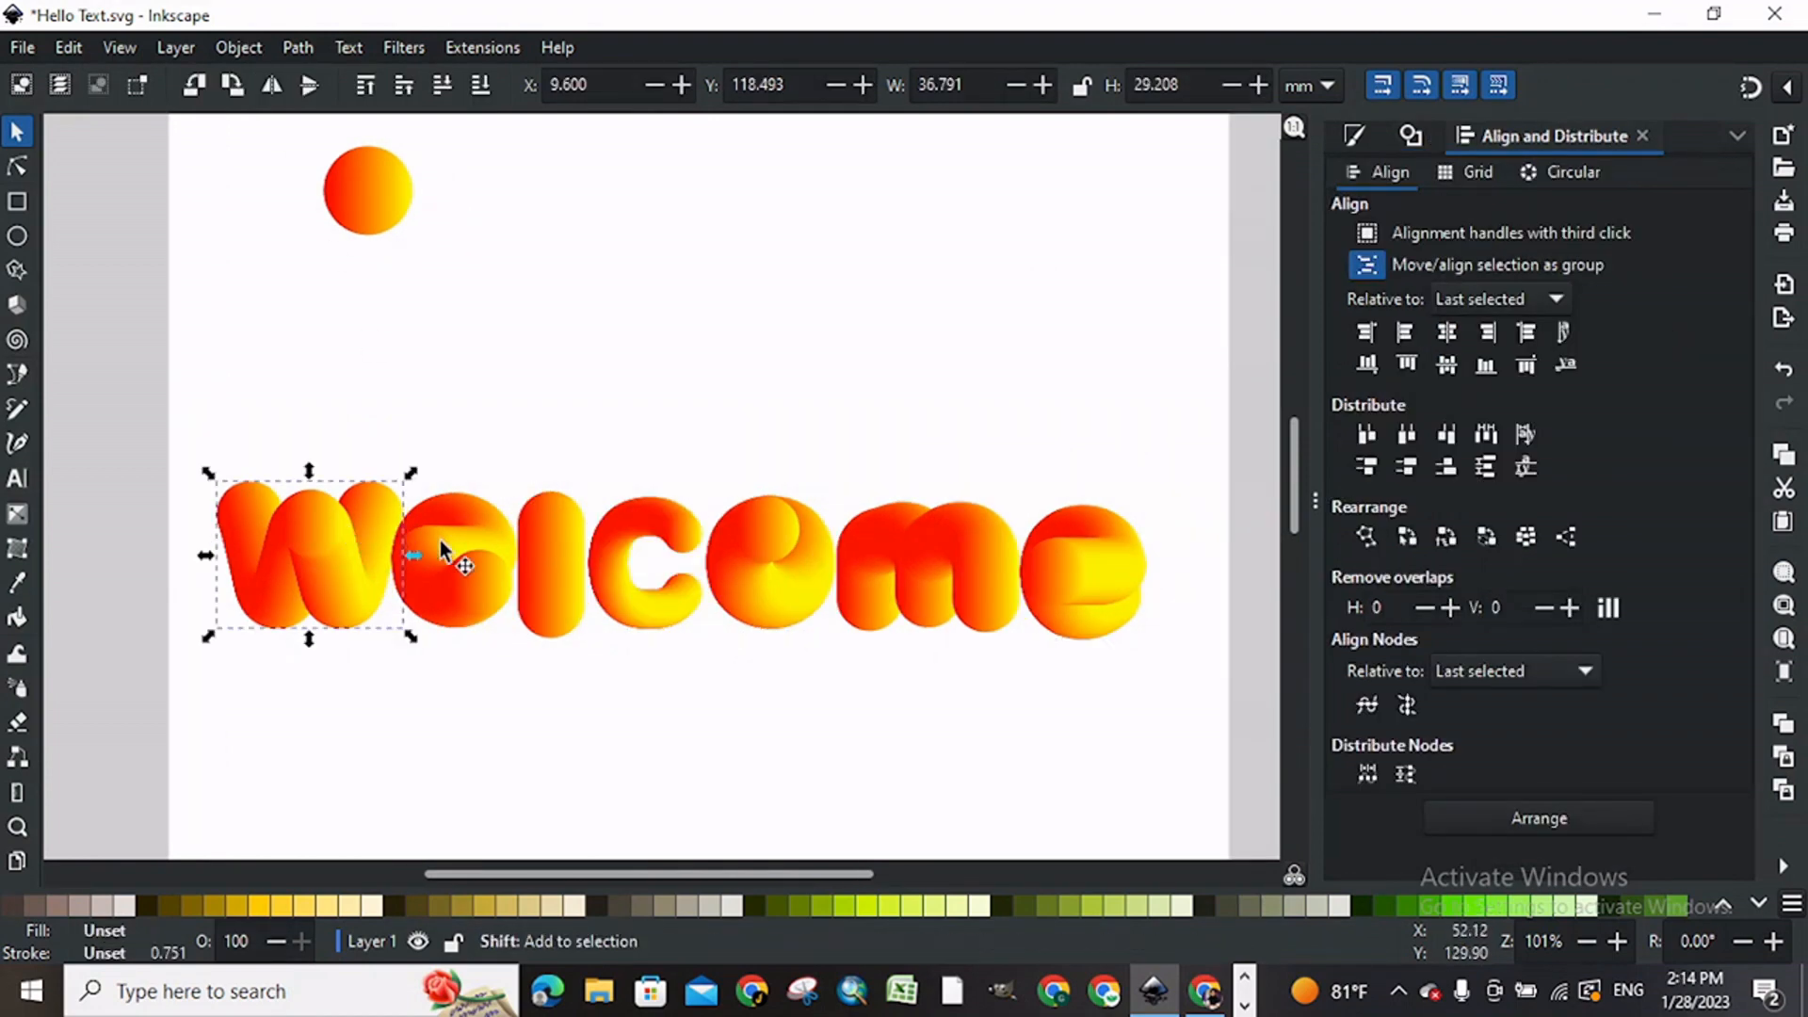
left_click(550, 544, "shift")
left_click(610, 541, "shift")
left_click(738, 540, "shift")
left_click(860, 538, "shift")
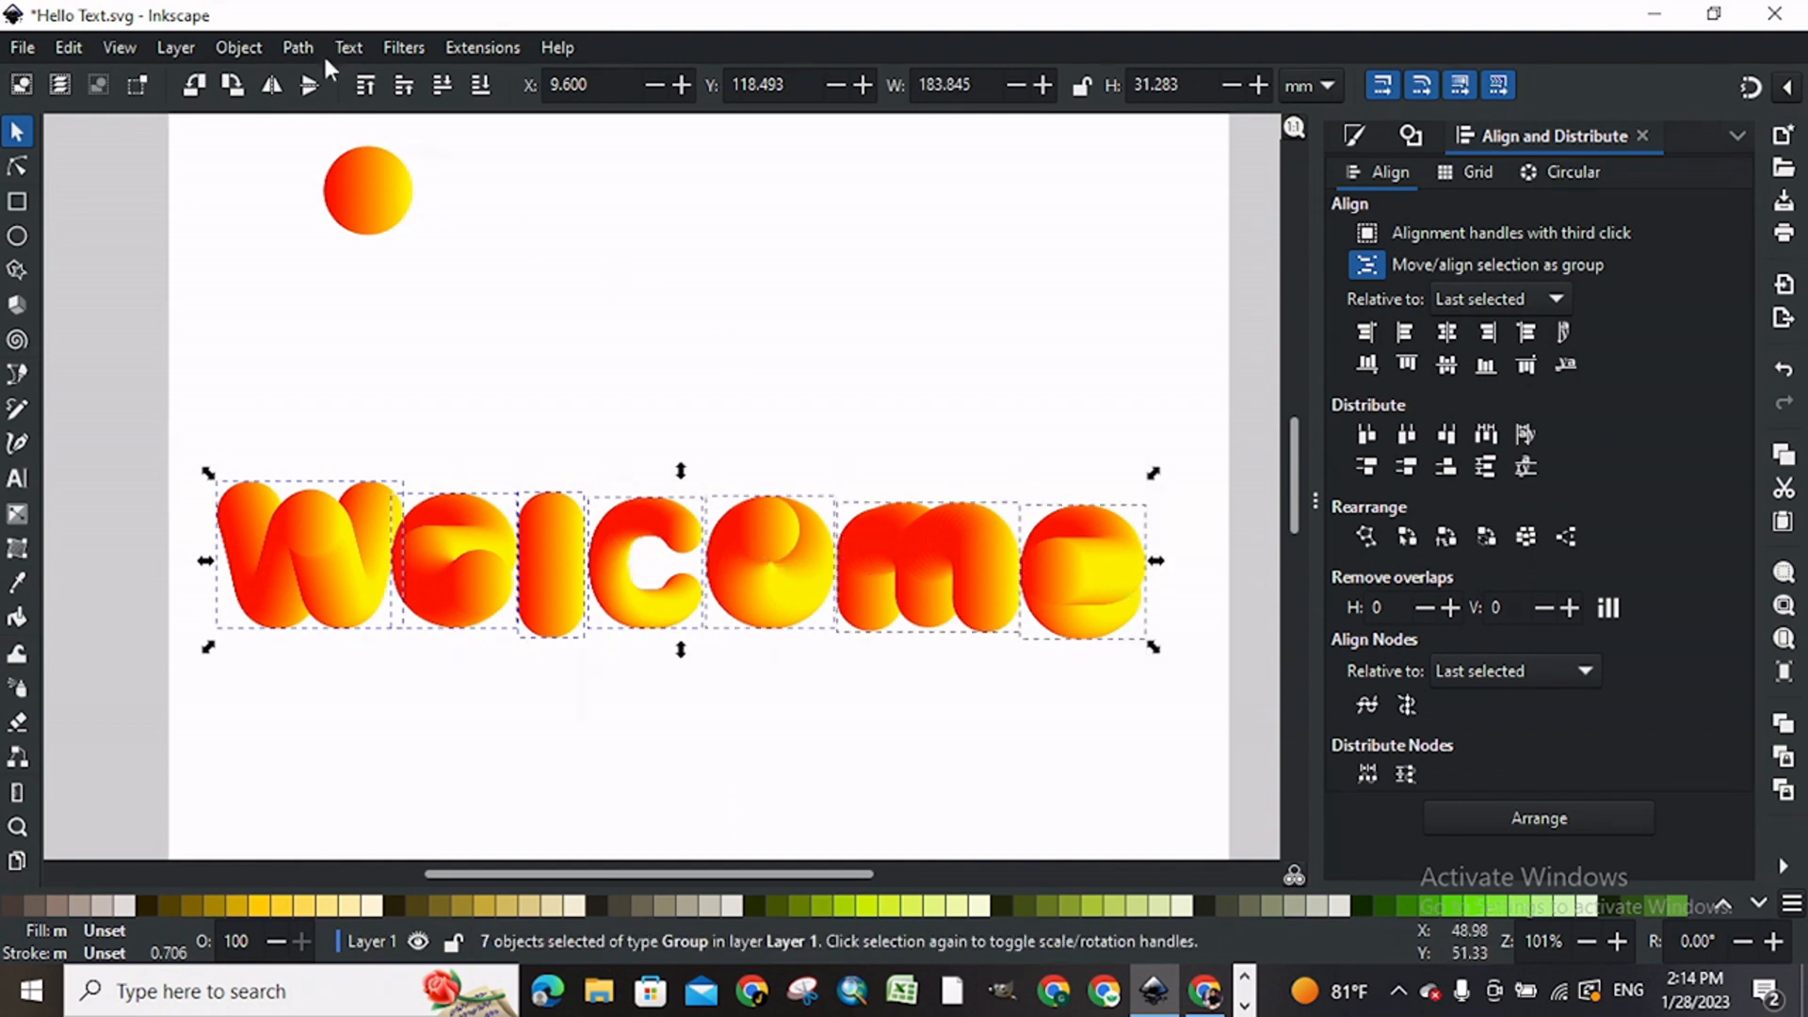
left_click(239, 47)
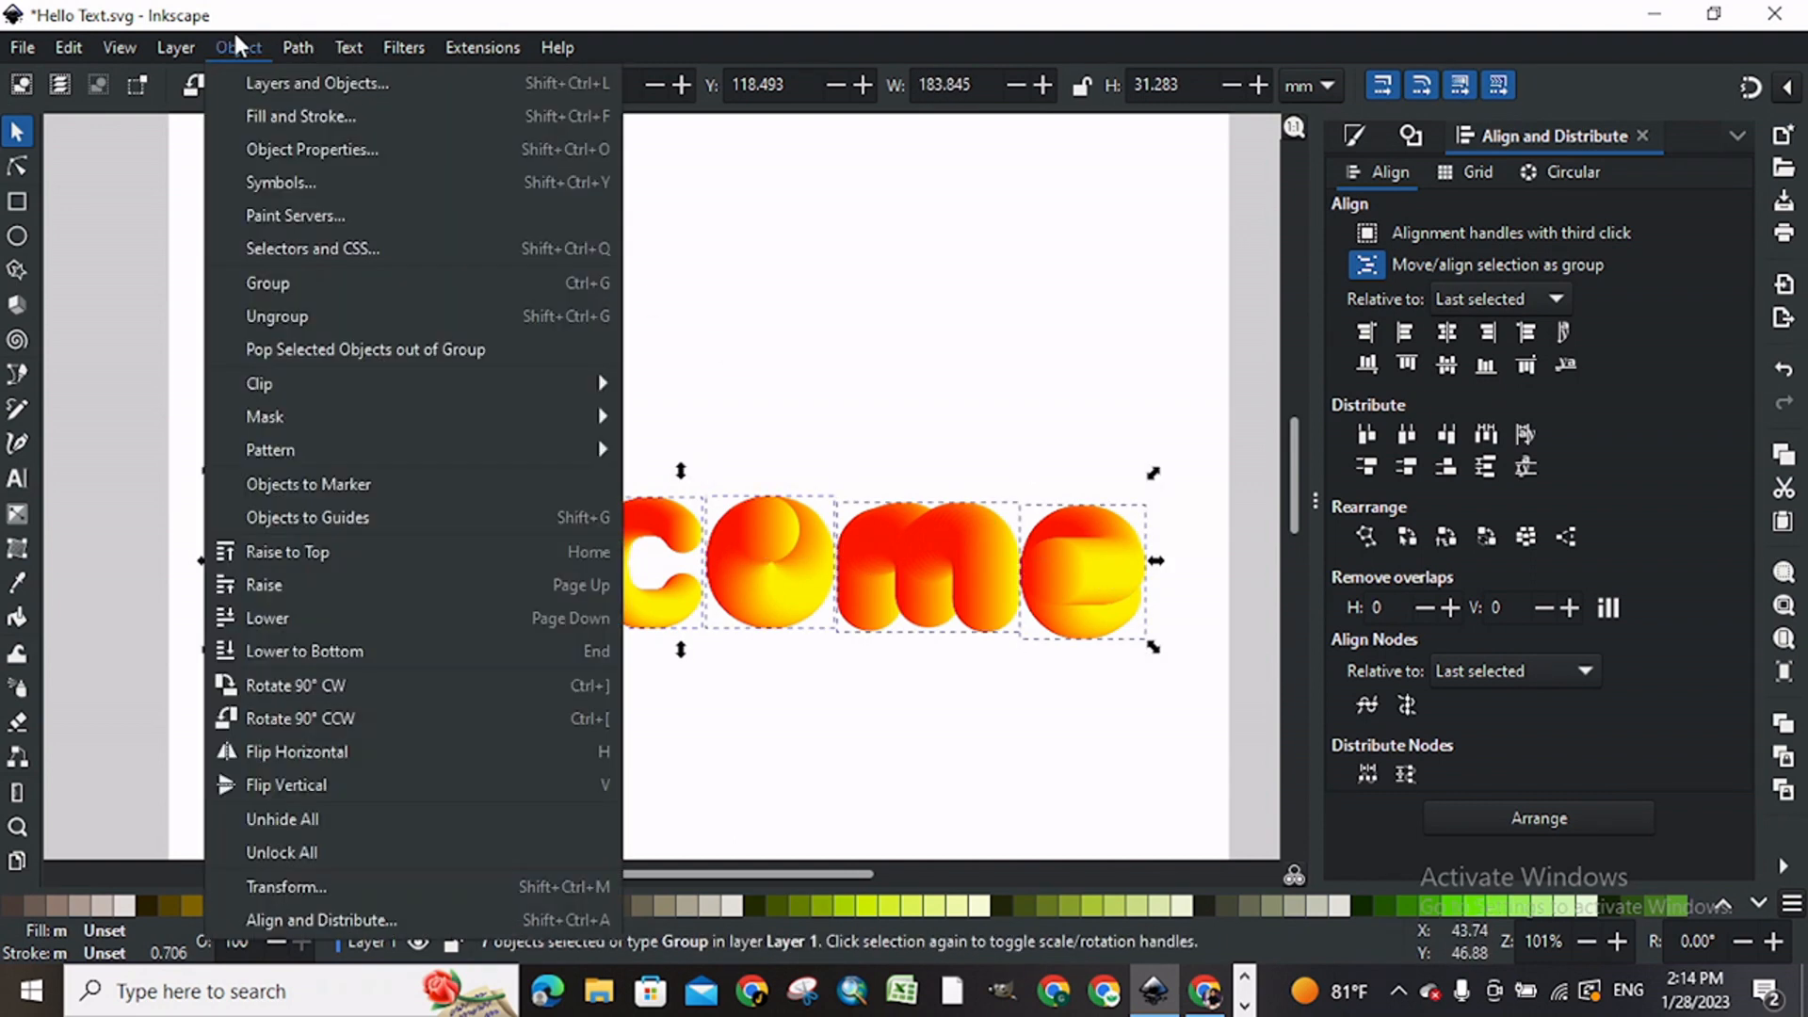
left_click(265, 276)
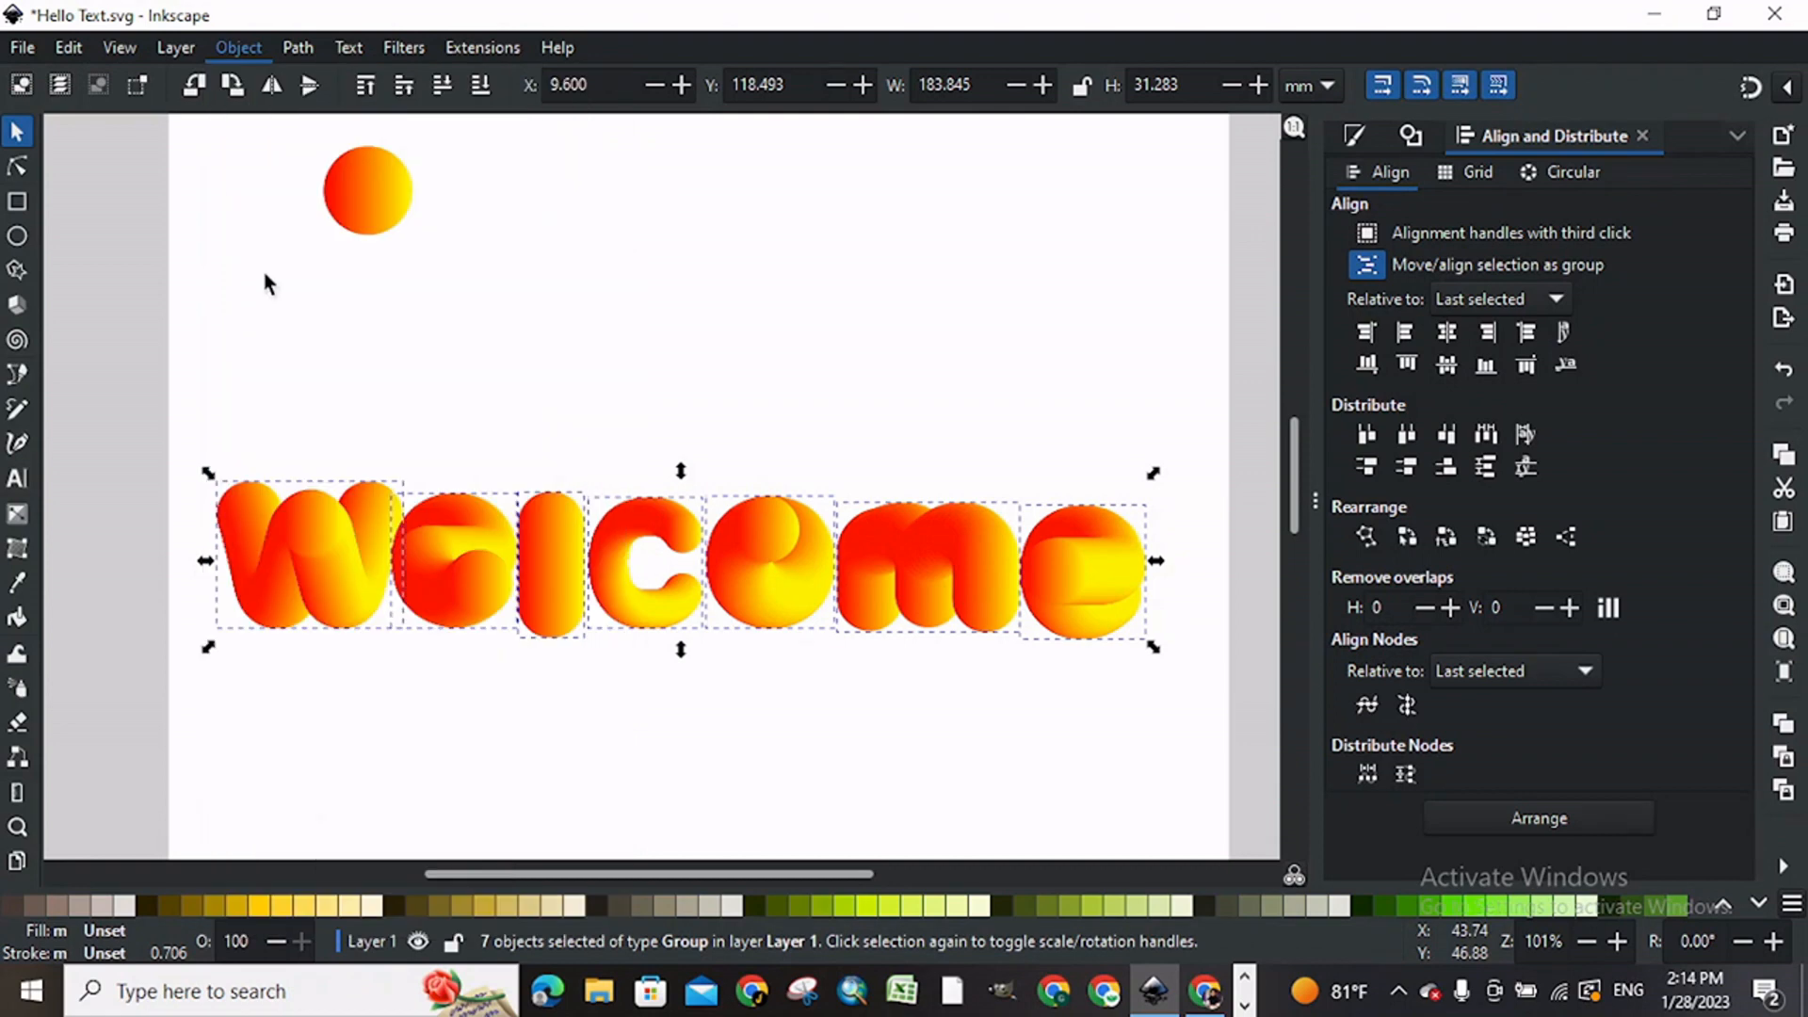
Step: Delete the source gradient circle and move the Welcome group up to about X 13 mm, Y 104 mm
left_click(373, 151)
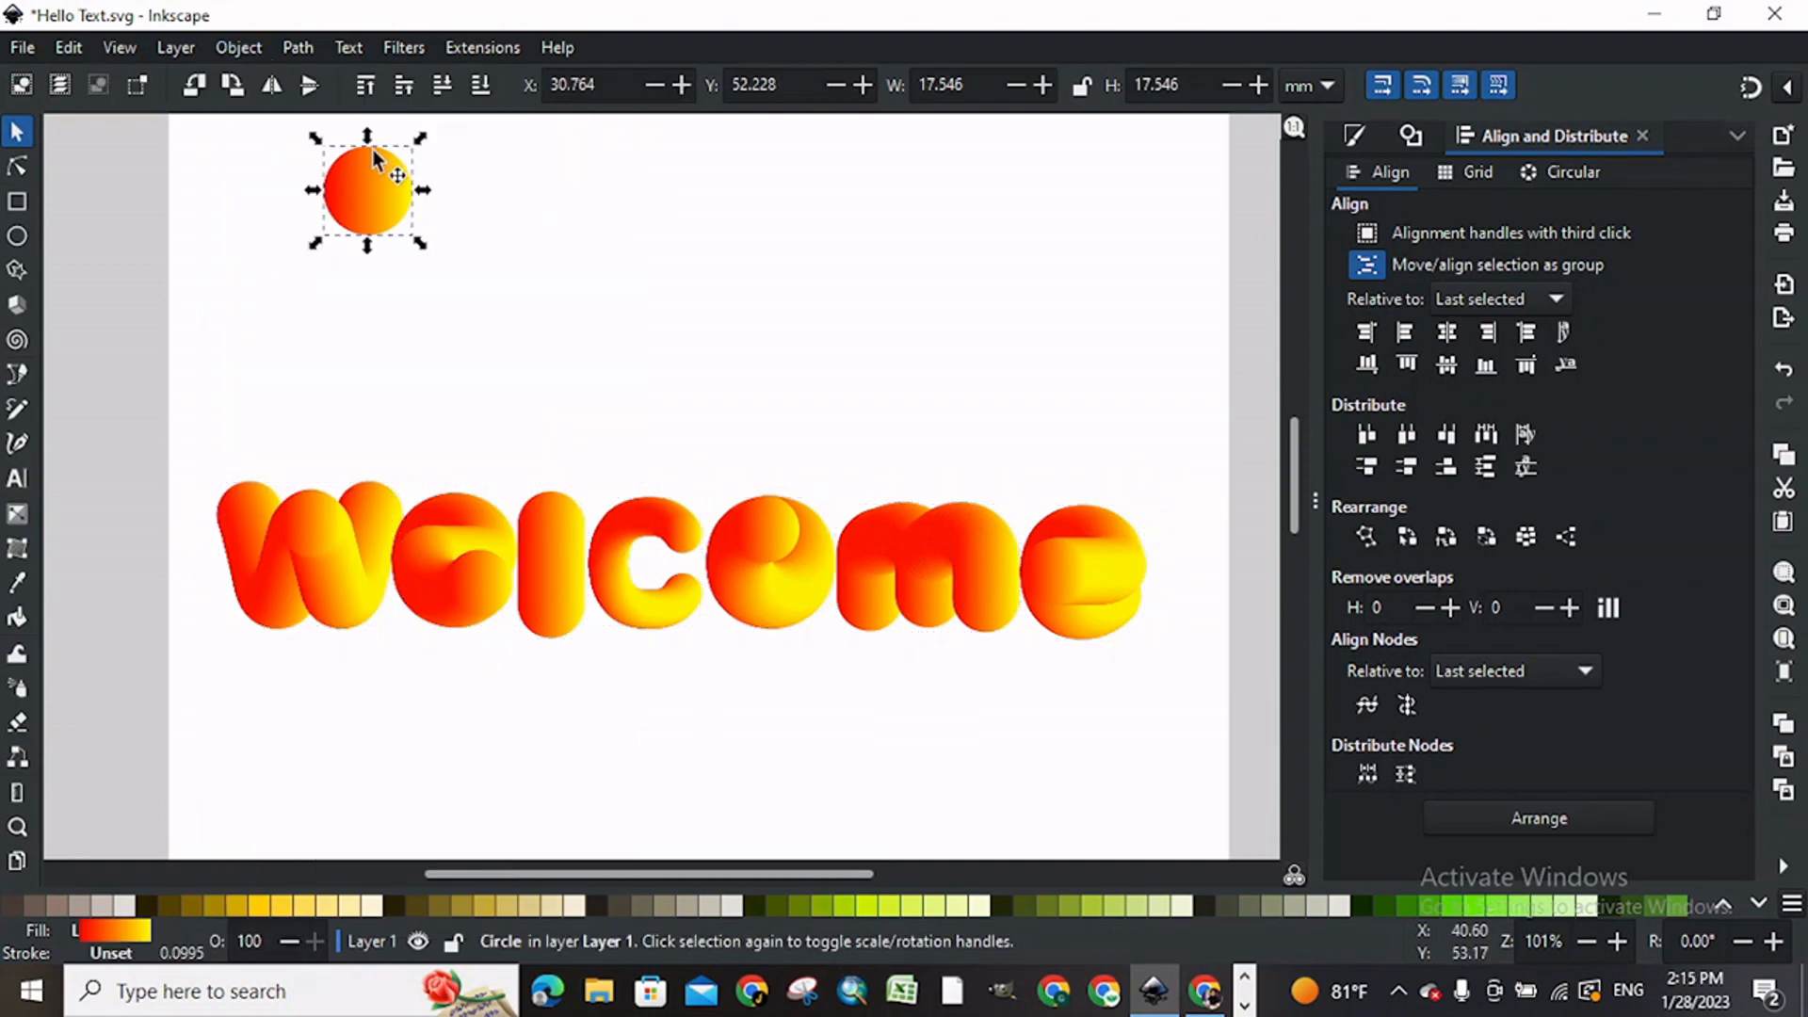
key("Delete")
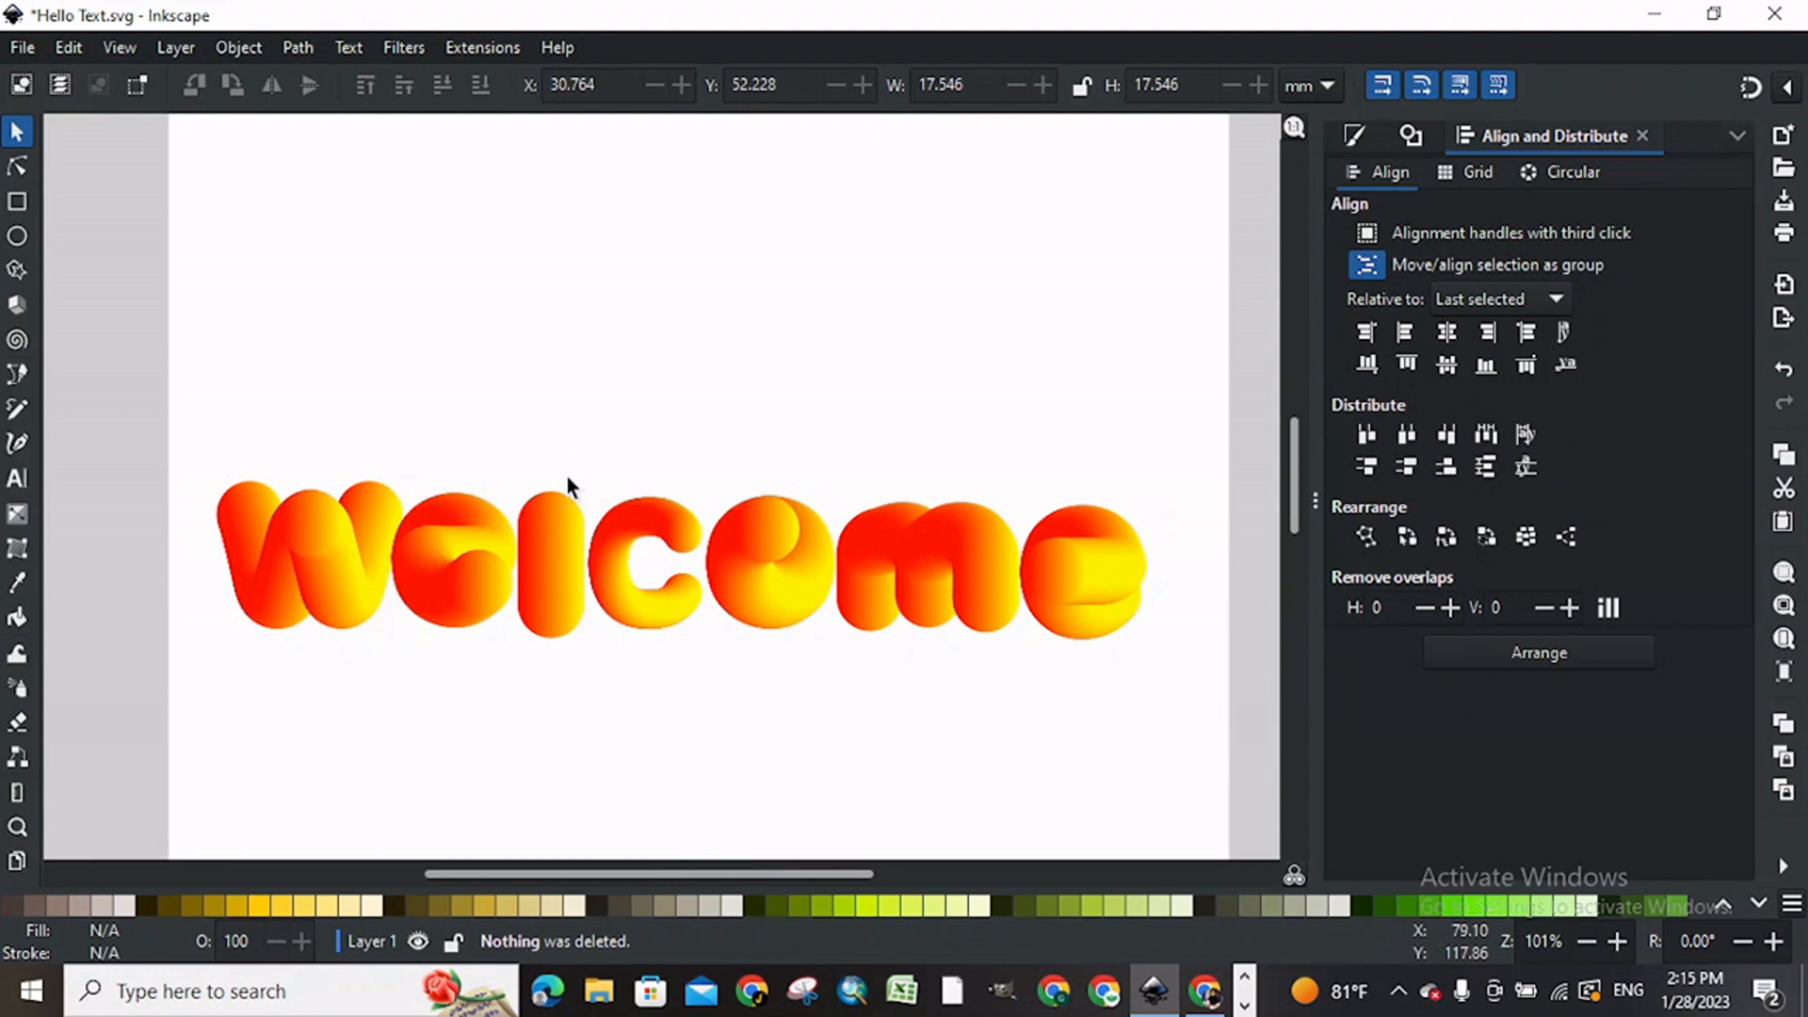
left_click_drag(546, 569, 563, 495)
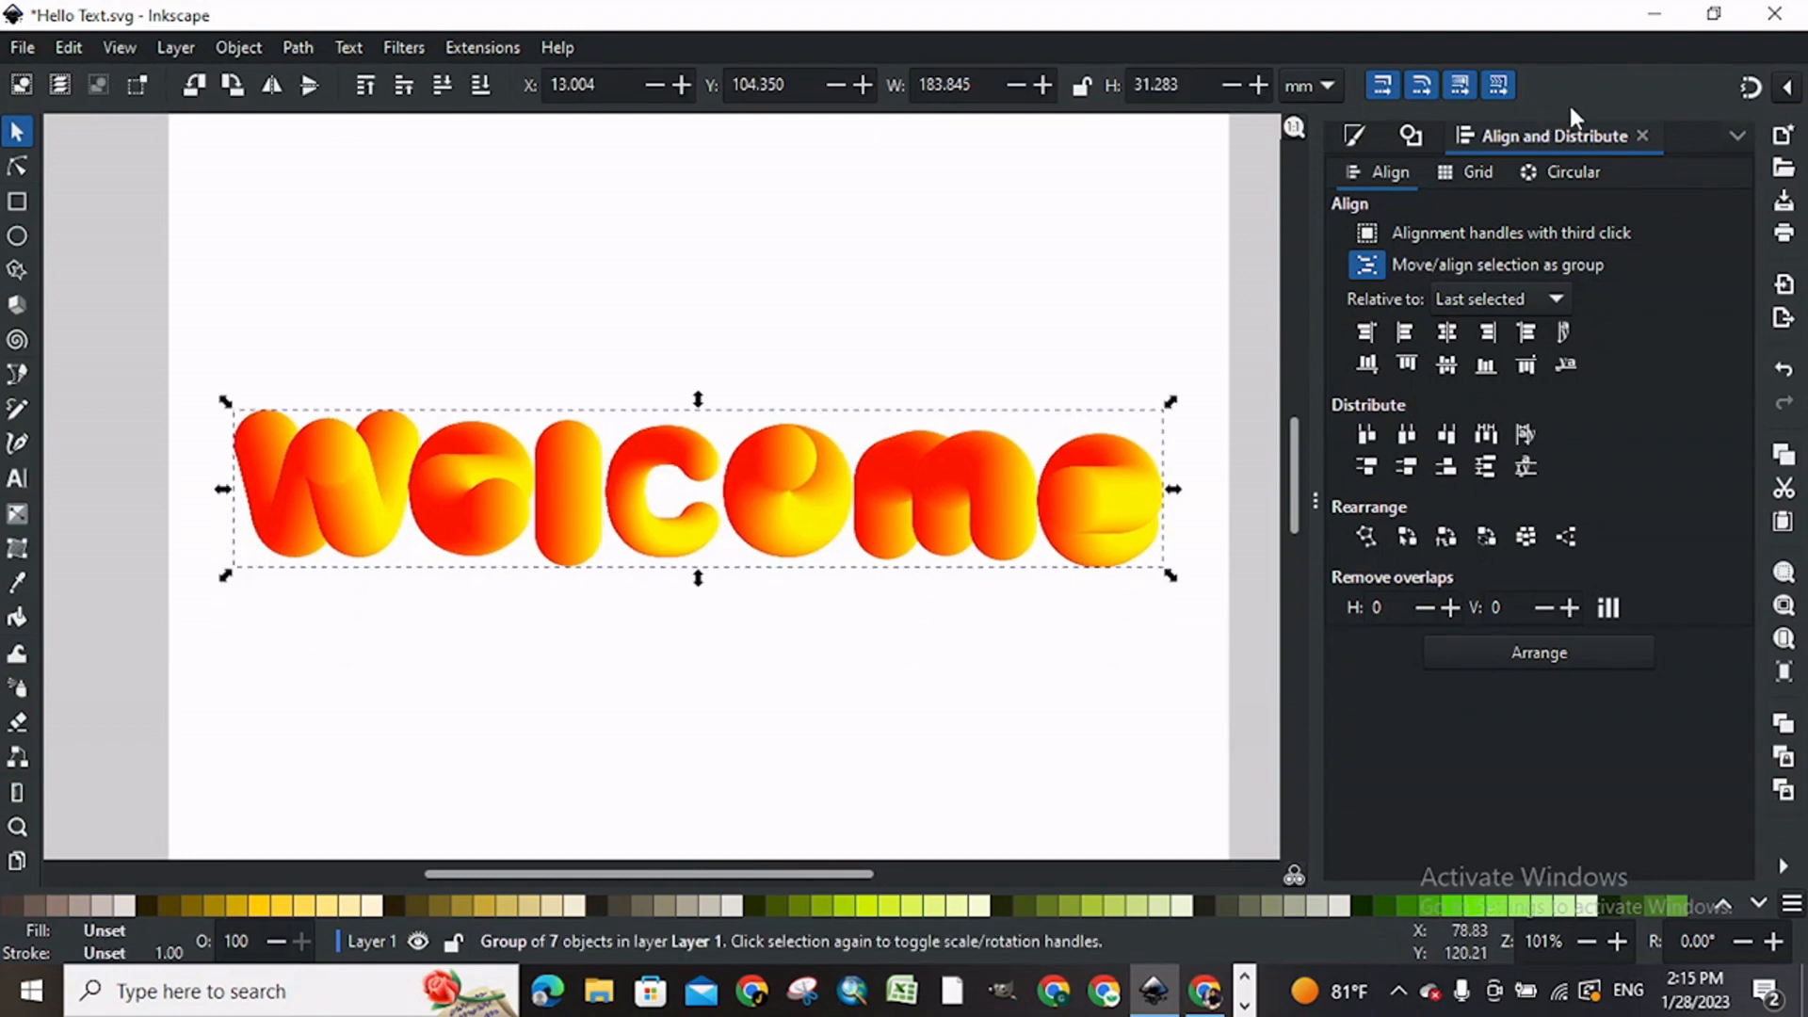
Step: Close the Align and Distribute, Trace Bitmap, and Fill and Stroke dialogs
left_click(1643, 136)
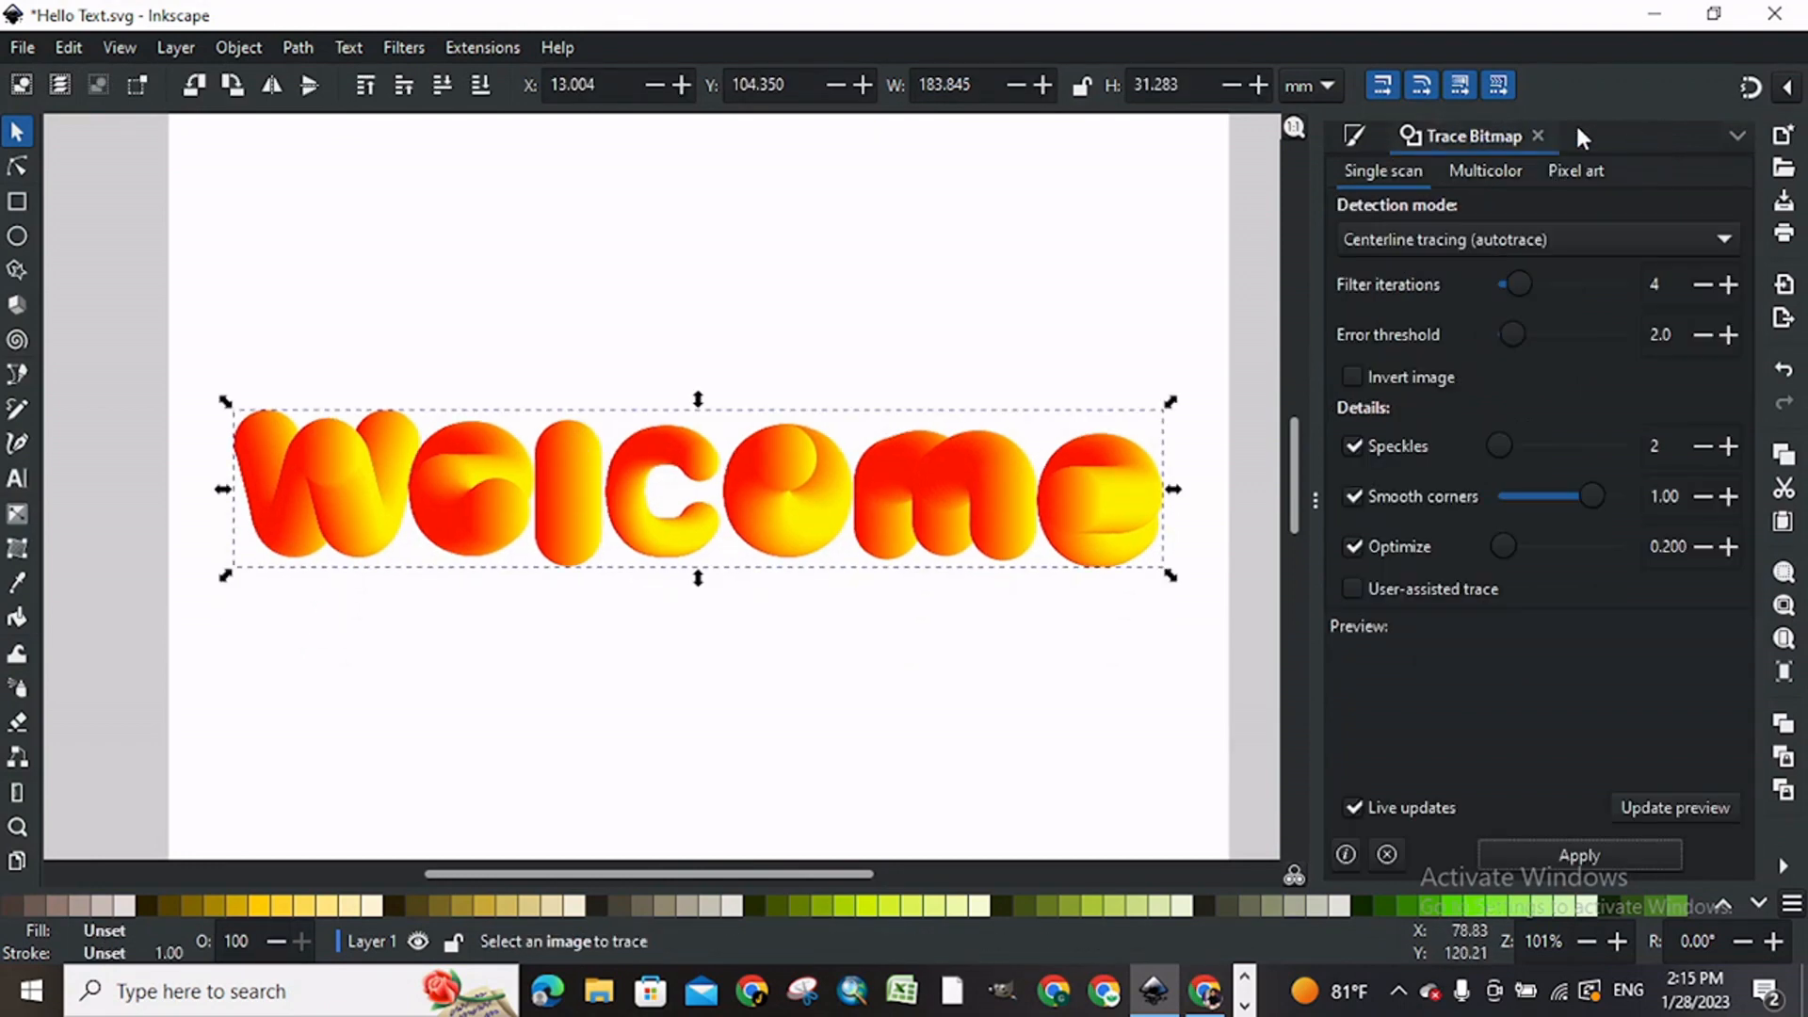
left_click(1539, 134)
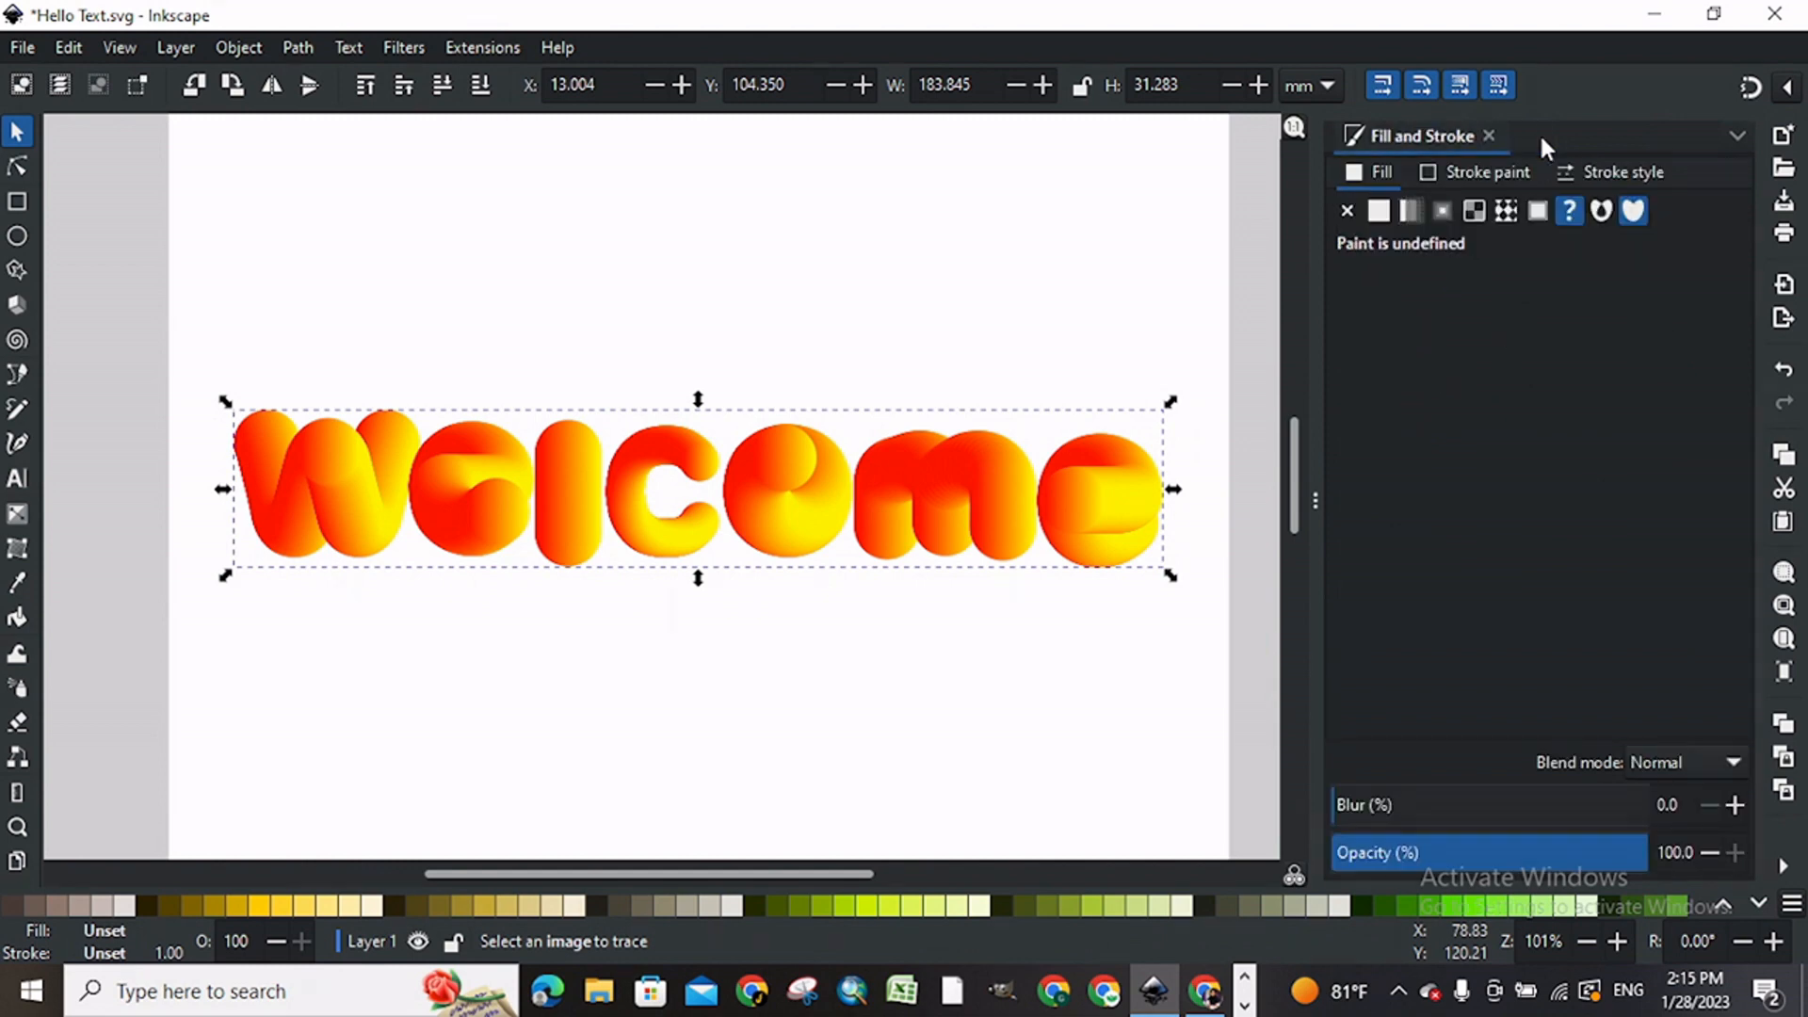
left_click(1492, 137)
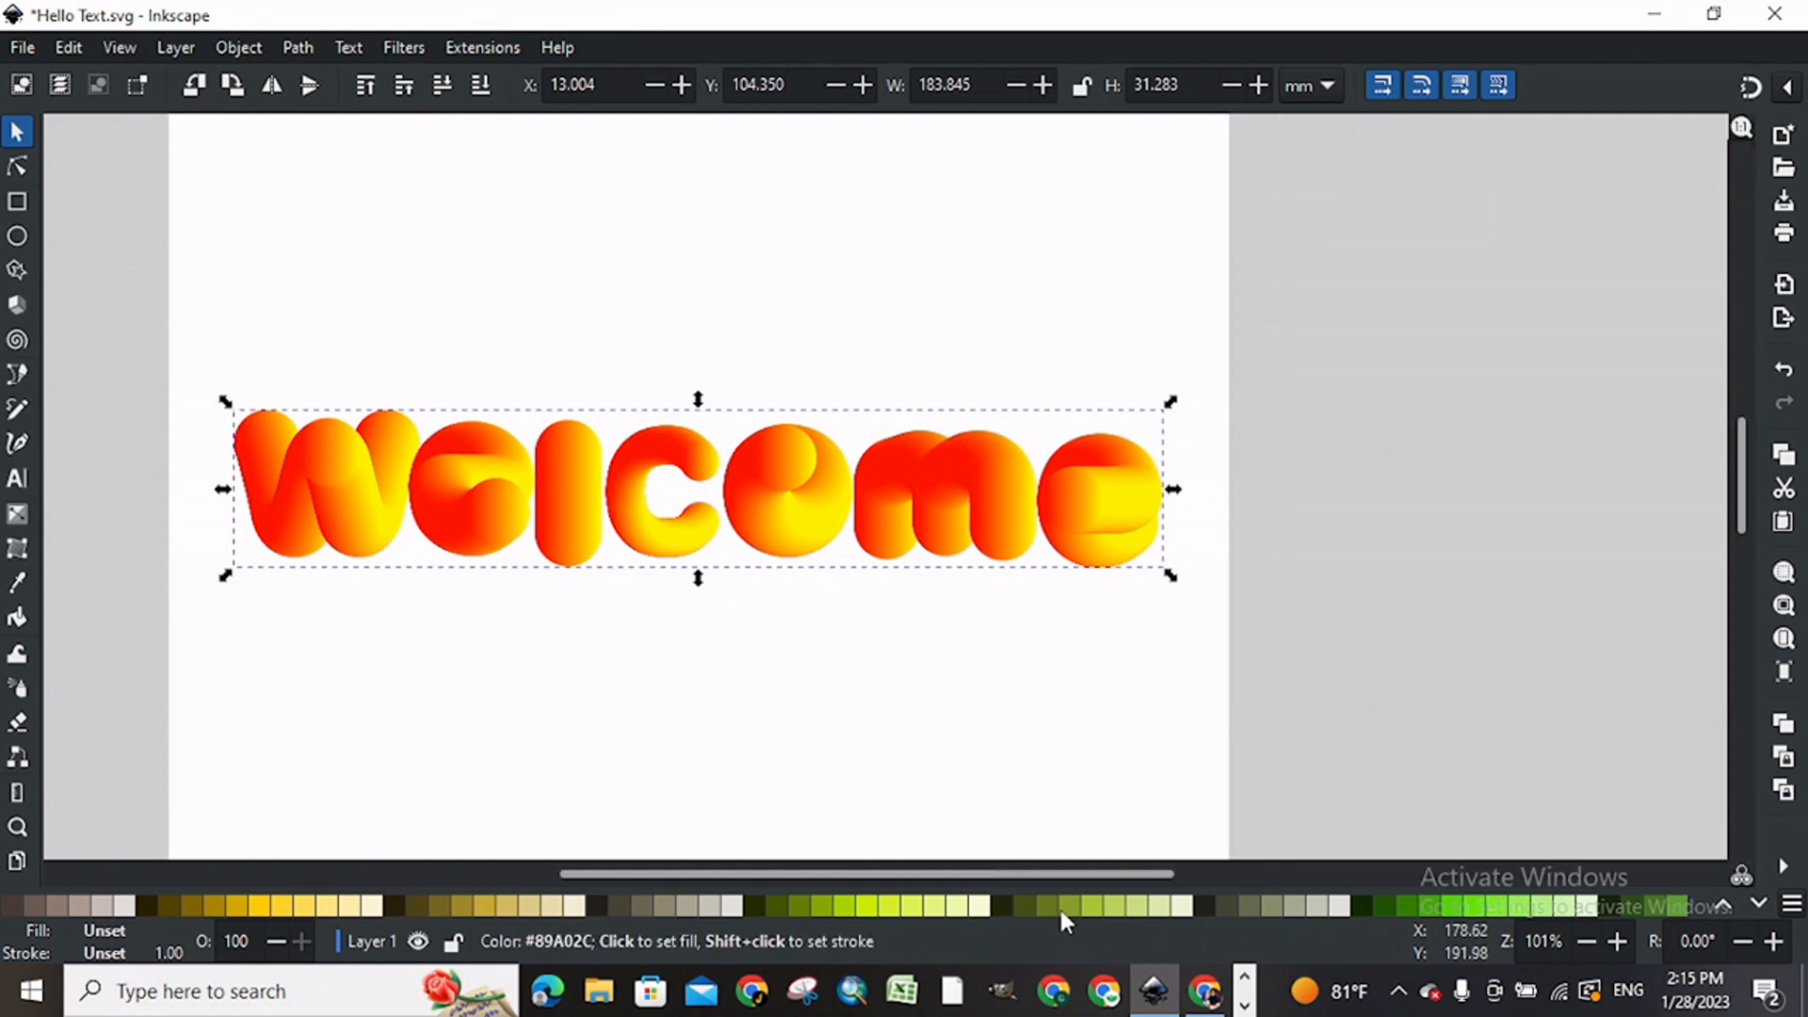
Step: Enlarge the Welcome group proportionally about its centre to about 191 mm wide and deselect it
left_click_drag(1074, 873, 983, 874)
key("plus")
key("minus")
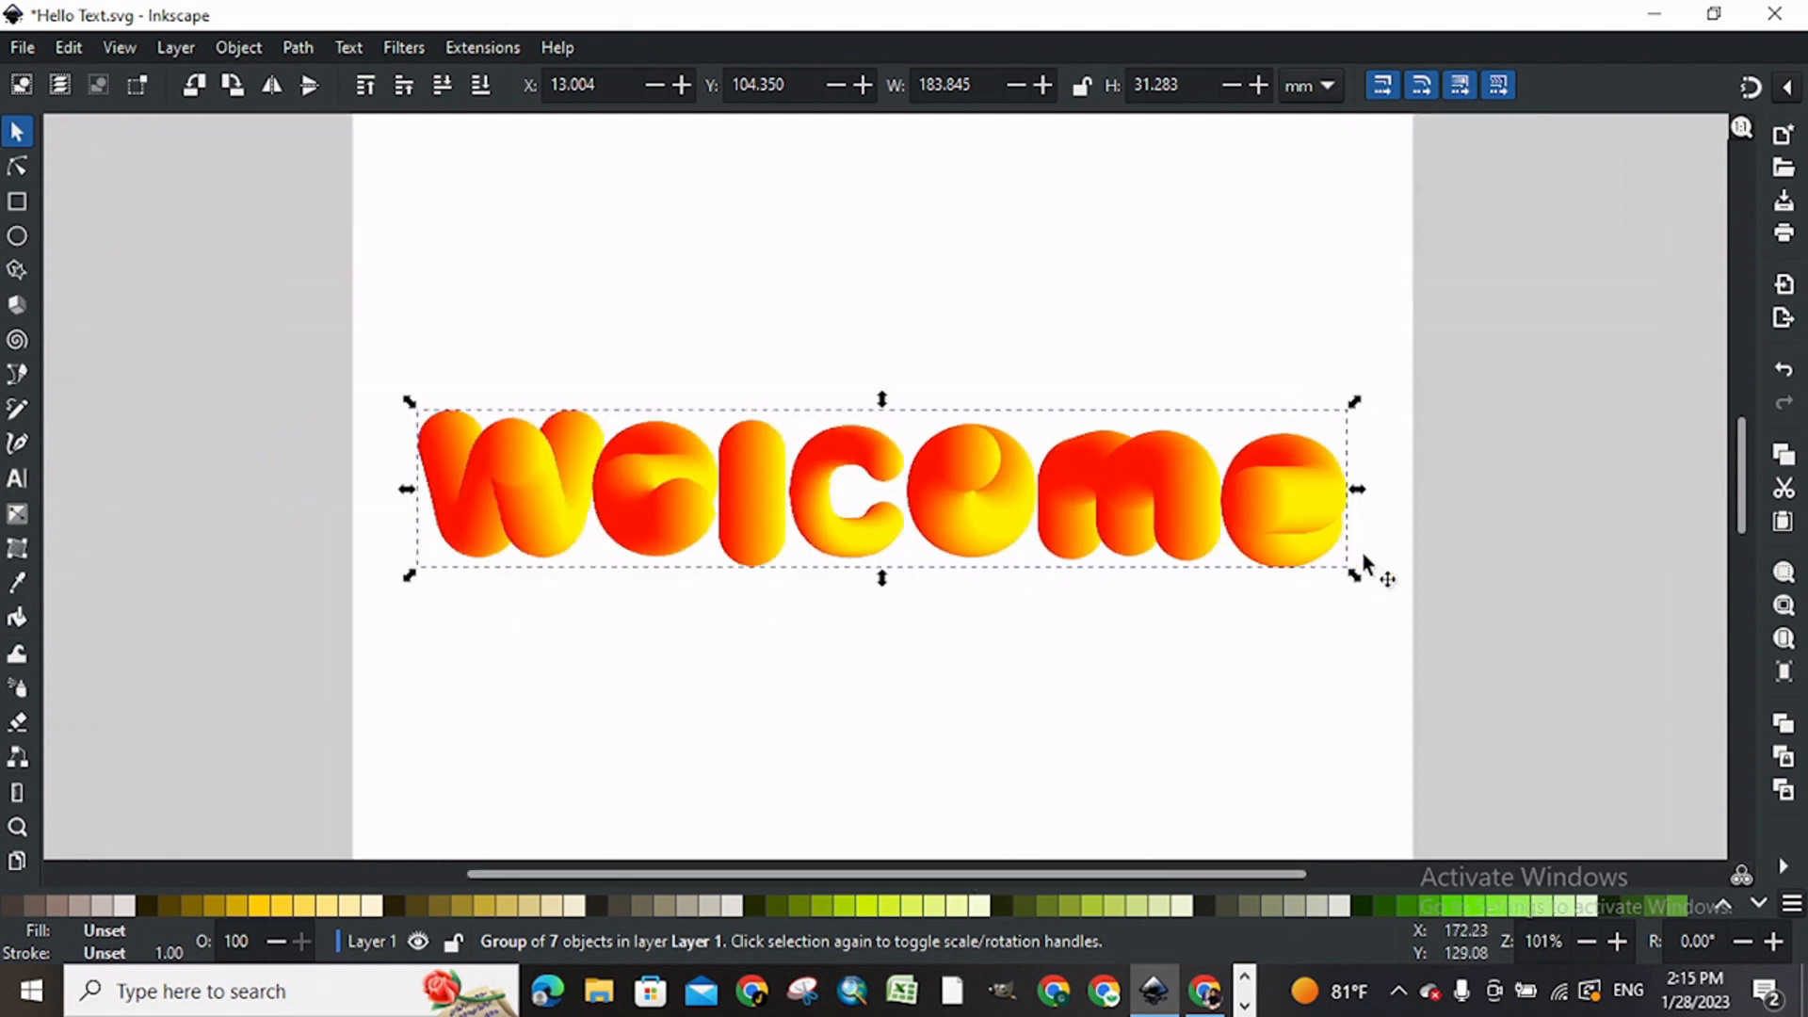
left_click_drag(1367, 608, 1366, 612)
left_click(1533, 686)
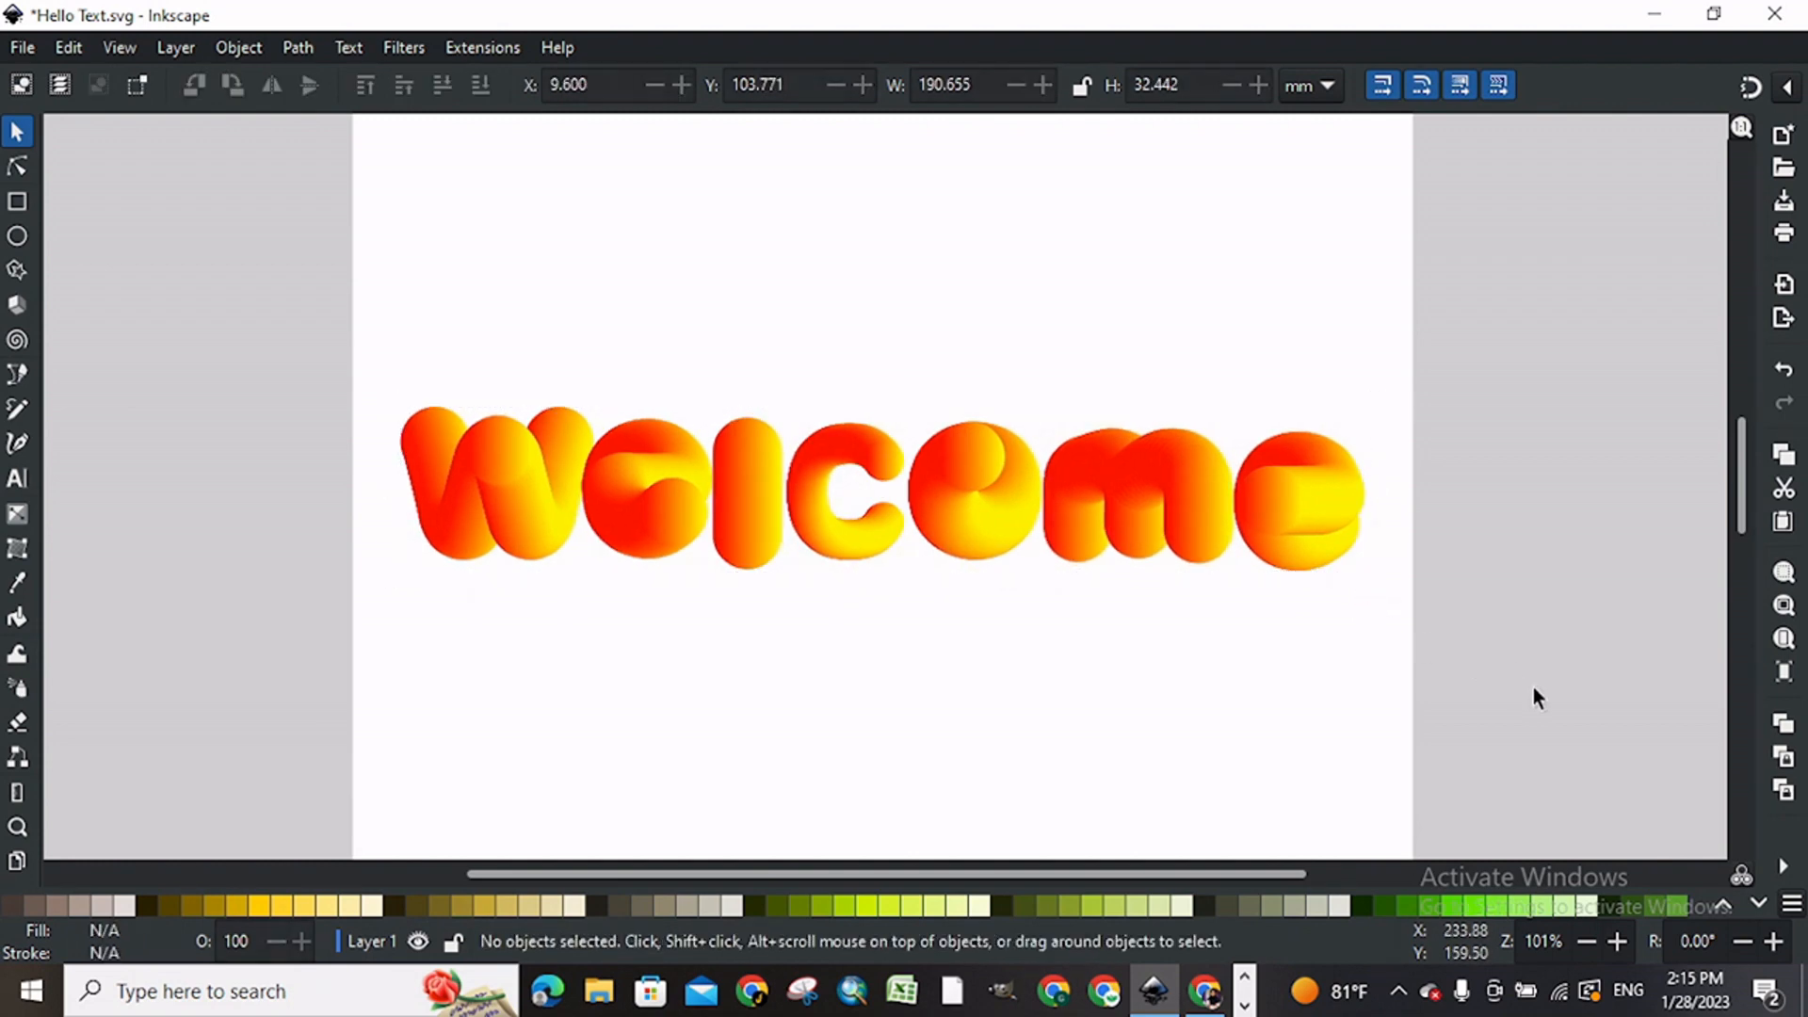